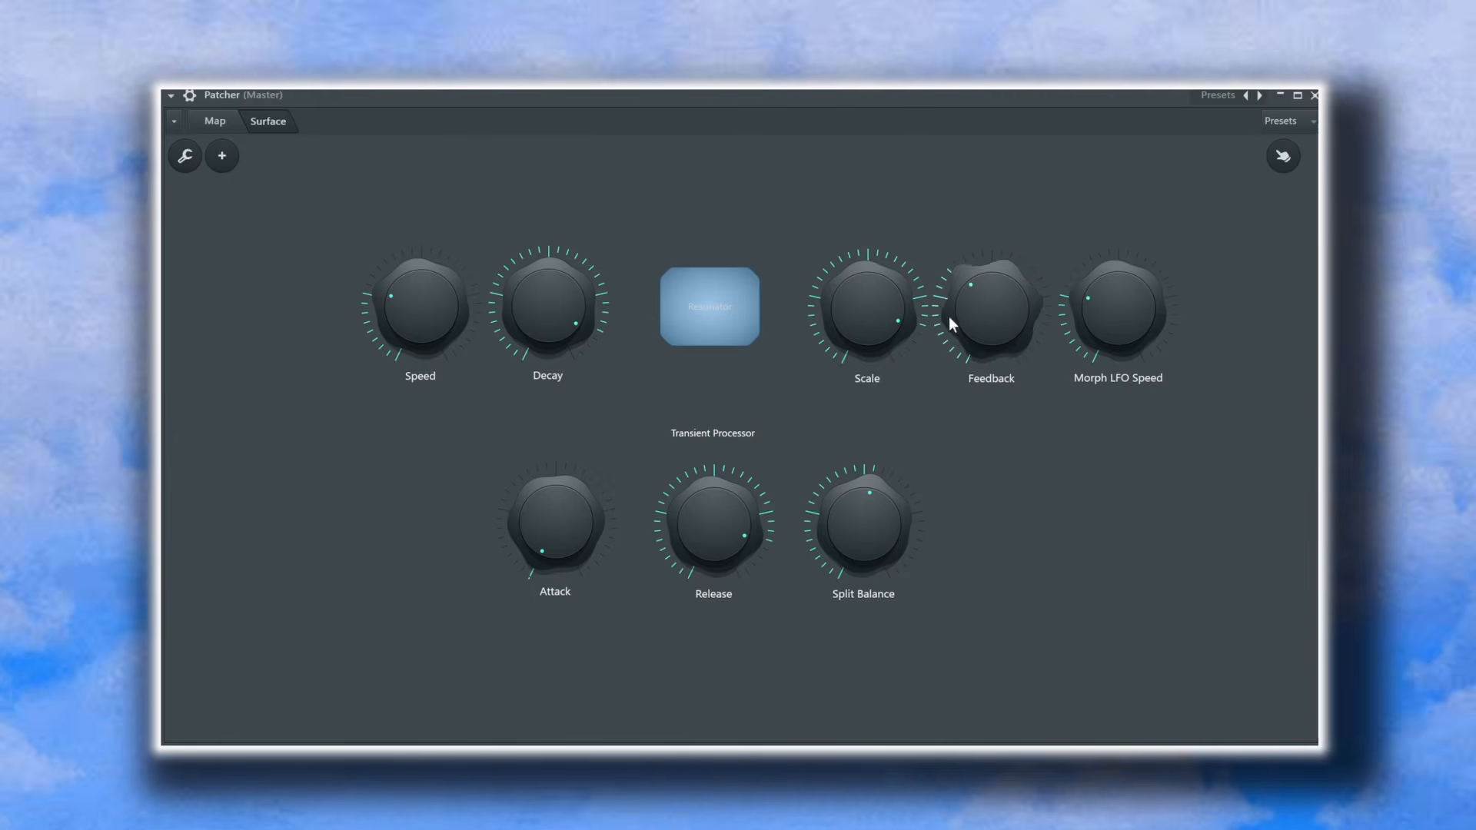
- Try out the finished patch by adjusting the Speed, Split Balance and Scale knobs on its control surface
{"action": "left_click_drag", "start_coordinate": [419, 313], "coordinate": [411, 302]}
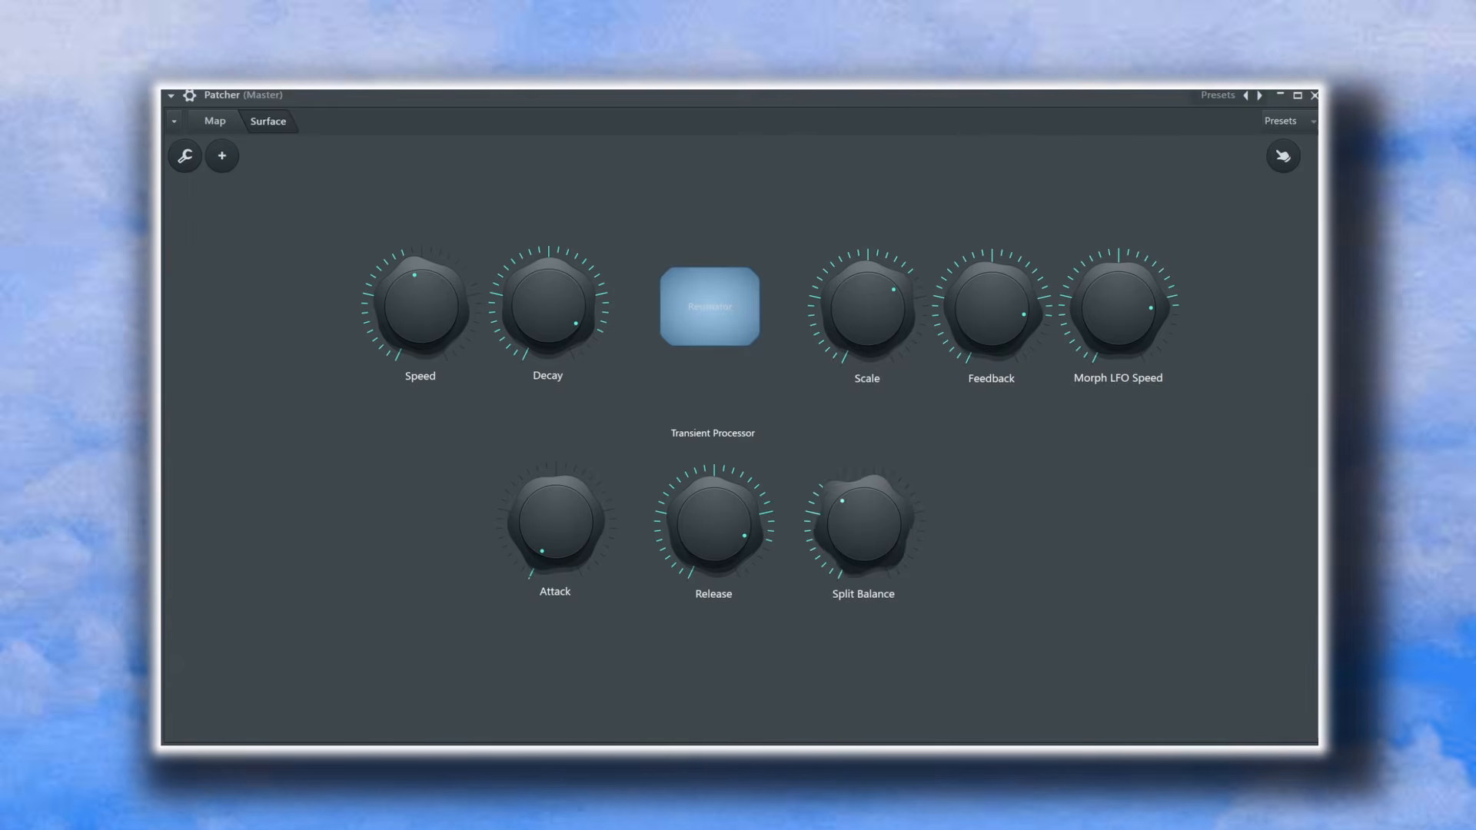
{"action": "left_click_drag", "start_coordinate": [844, 524], "coordinate": [844, 454]}
{"action": "left_click_drag", "start_coordinate": [870, 278], "coordinate": [870, 340]}
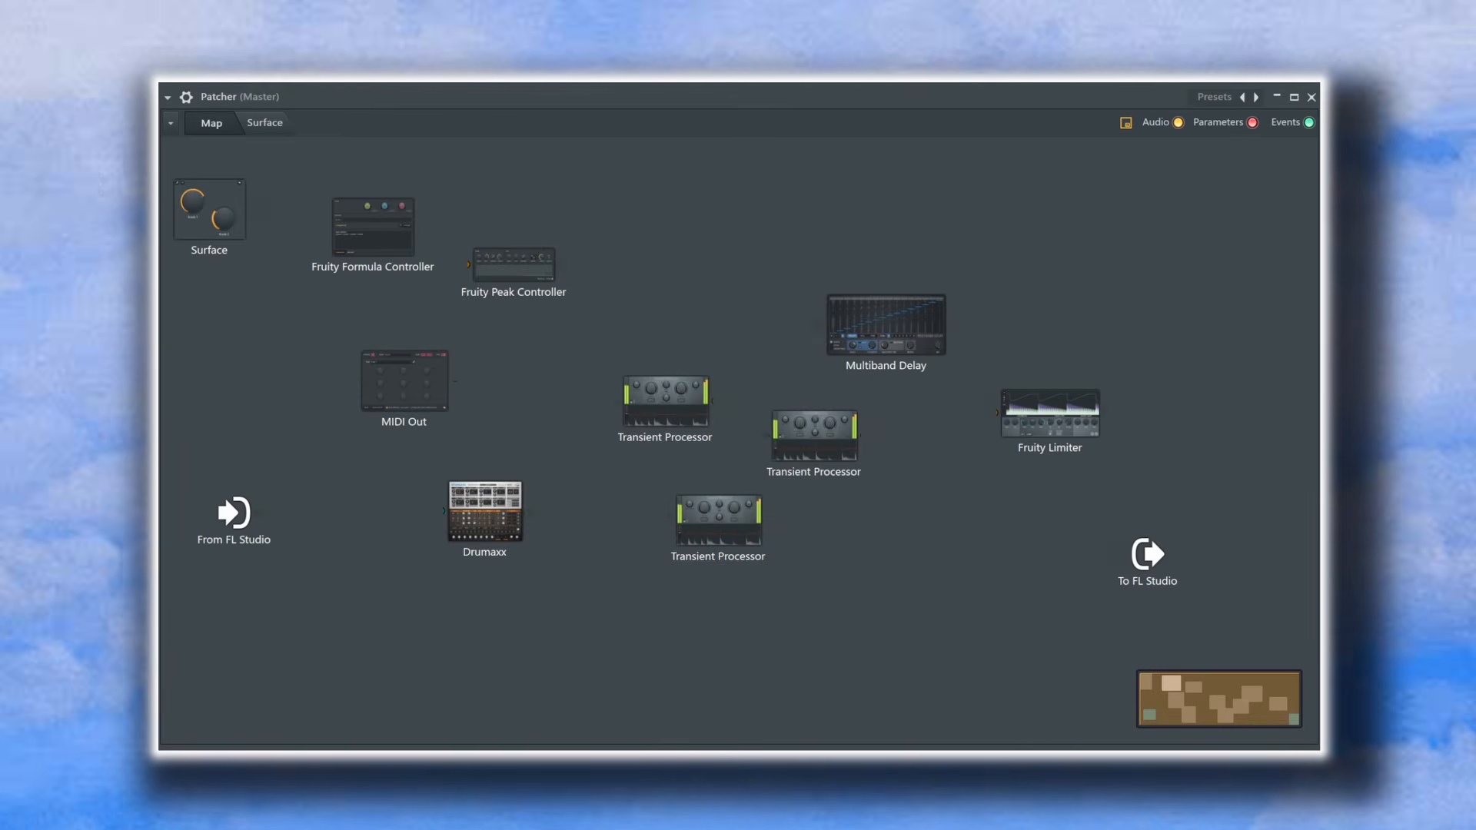
- Load the LFO Randomness preset in the Fruity Formula Controller, set a to 0 and b to 1, and check the monitor
{"action": "left_click", "coordinate": [392, 238]}
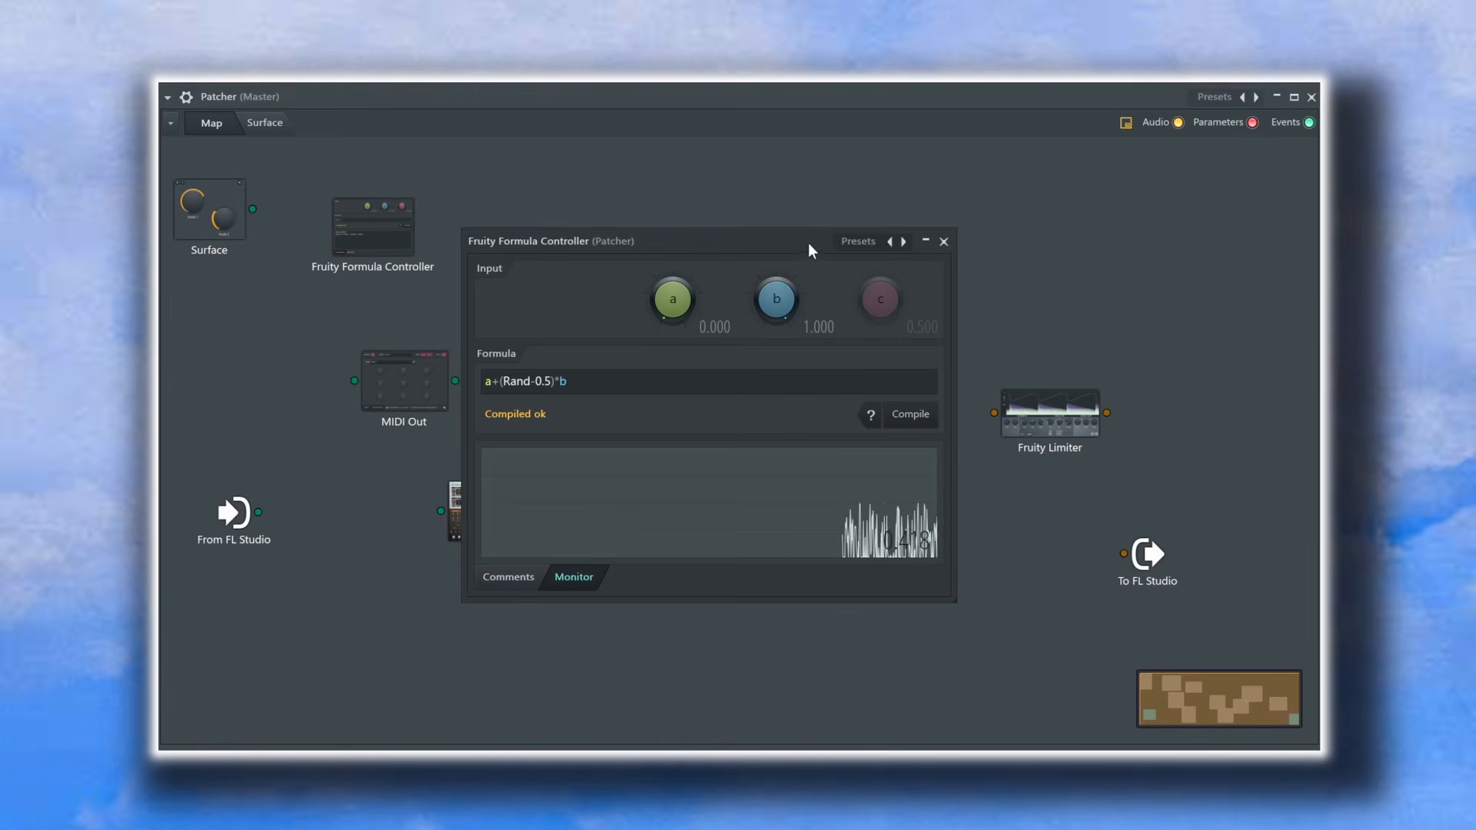
{"action": "left_click", "coordinate": [861, 241]}
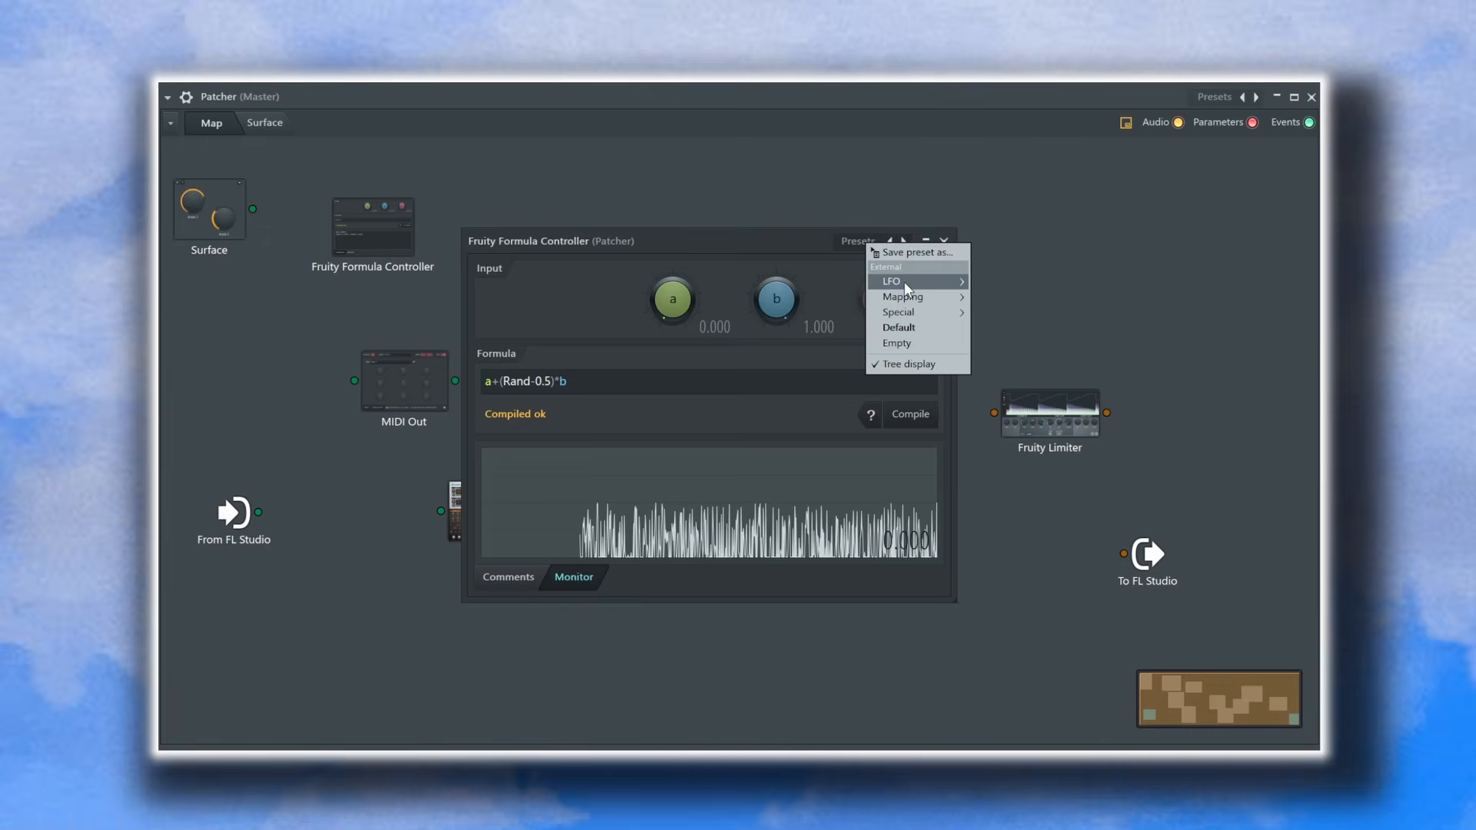
{"action": "mouse_move", "coordinate": [904, 282]}
{"action": "left_click", "coordinate": [1054, 378]}
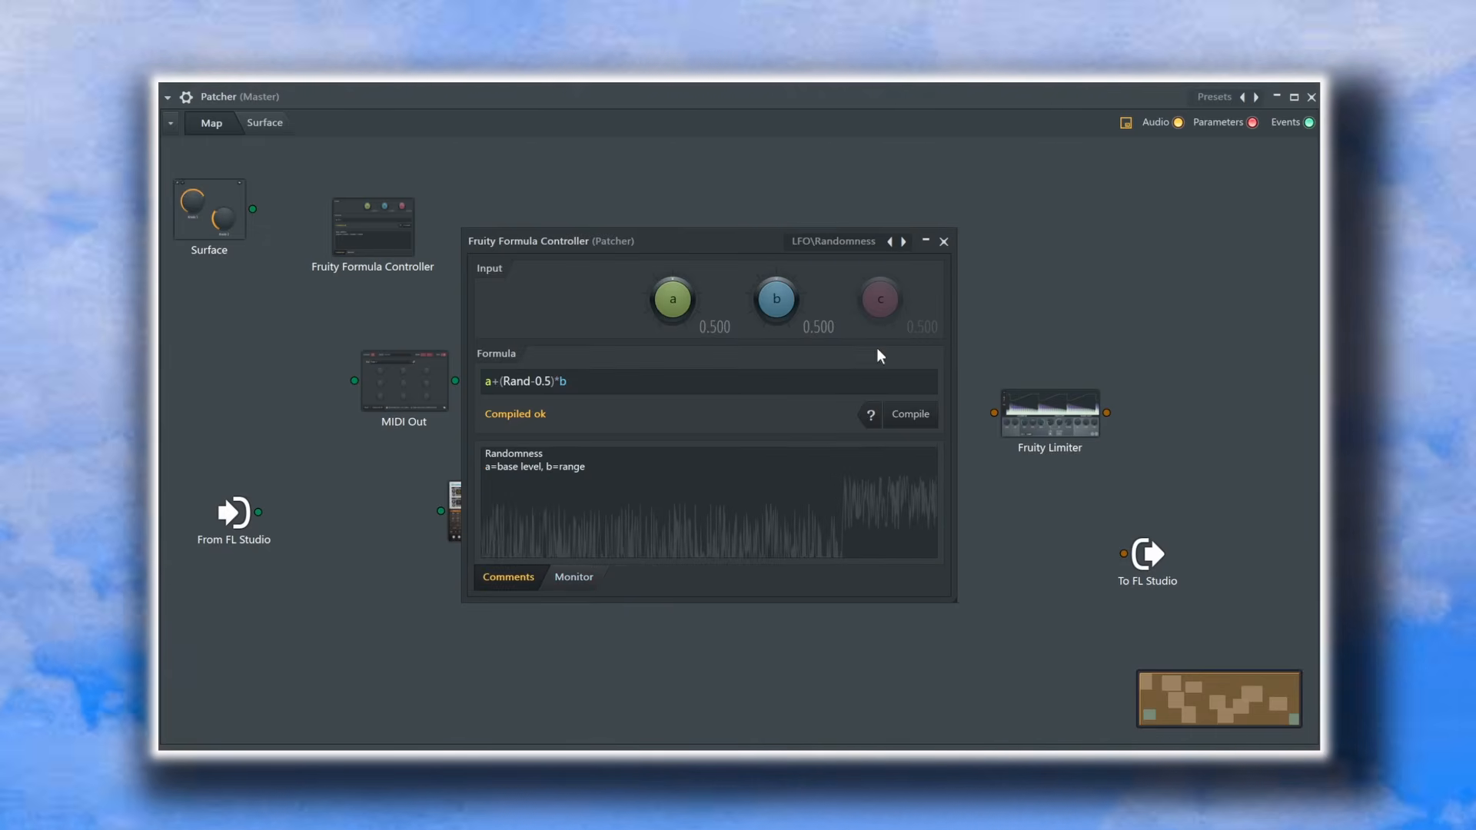
{"action": "left_click_drag", "start_coordinate": [673, 302], "coordinate": [674, 377]}
{"action": "left_click_drag", "start_coordinate": [768, 309], "coordinate": [769, 235]}
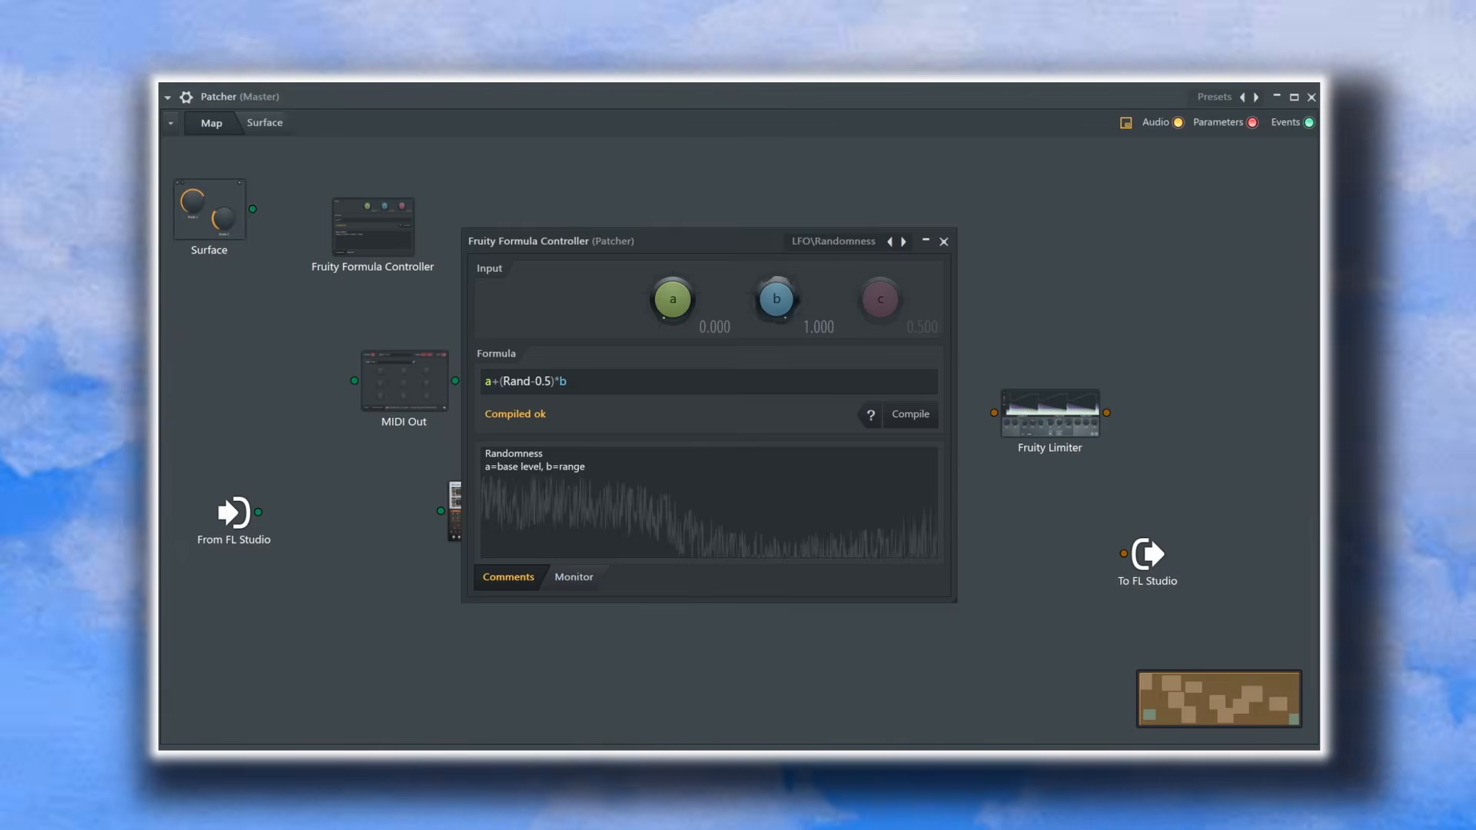
{"action": "left_click", "coordinate": [575, 578]}
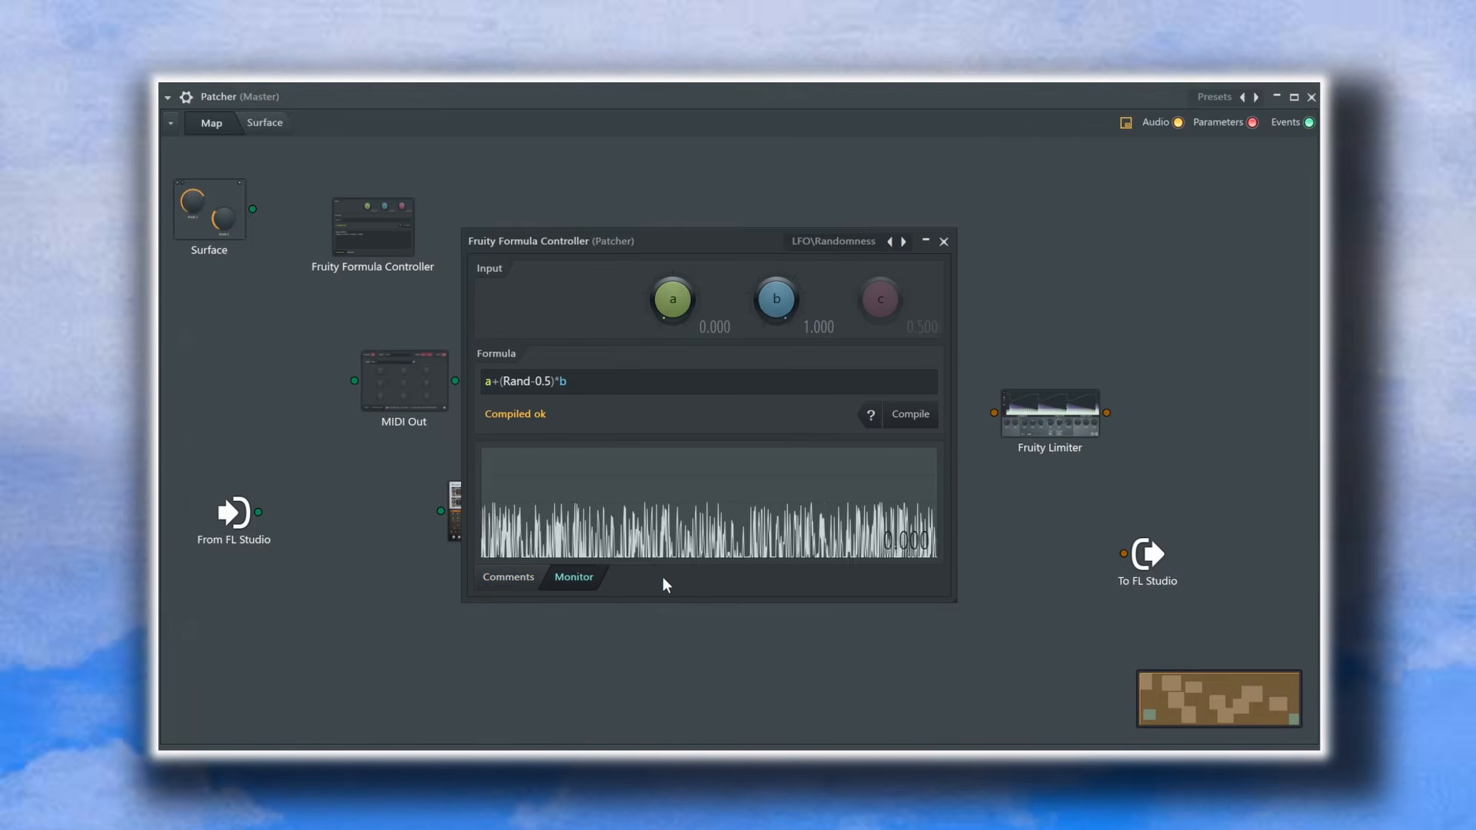
{"action": "left_click", "coordinate": [943, 241]}
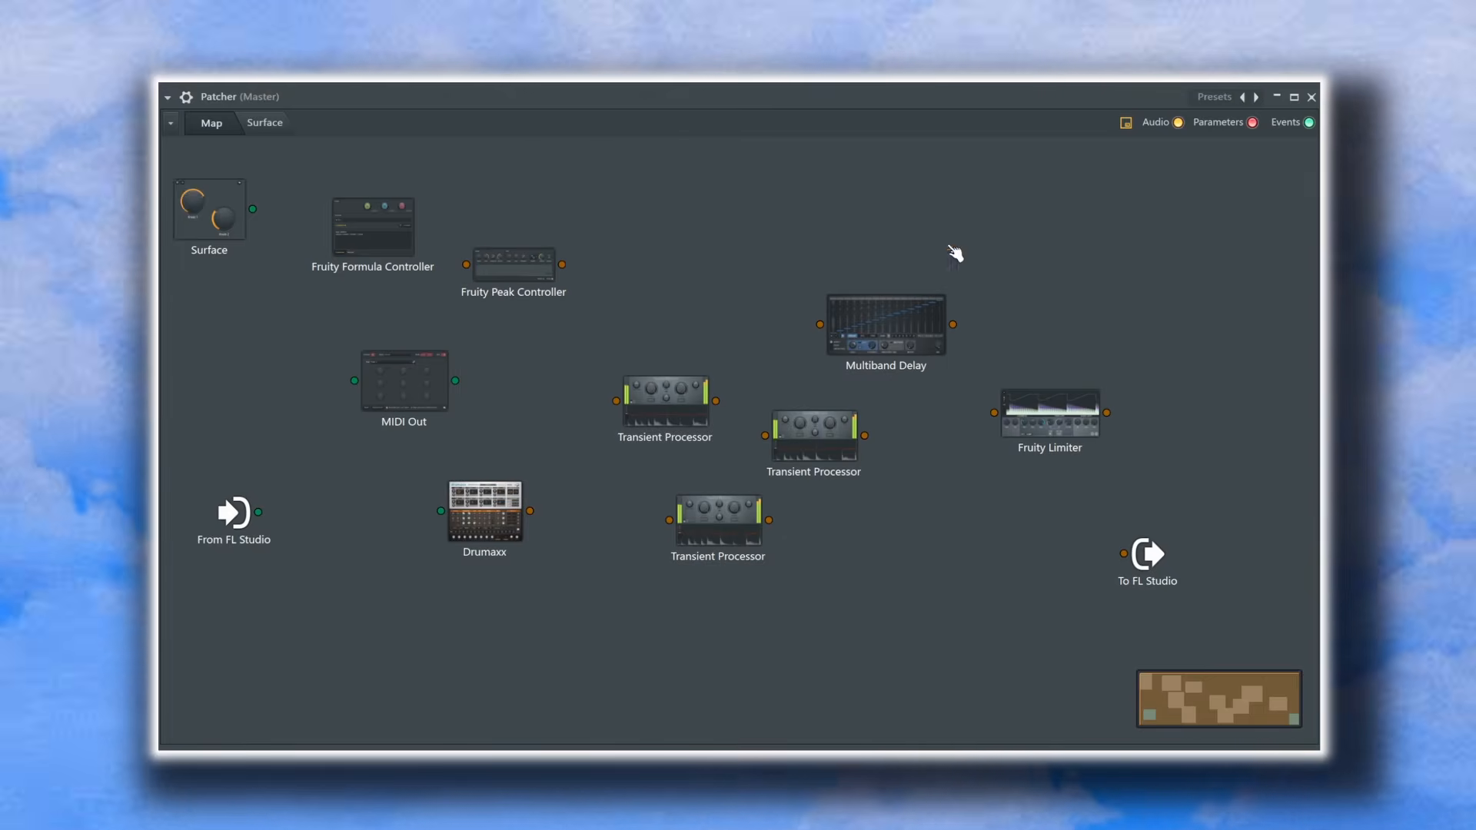
- Activate the Out controller output on the Fruity Formula Controller
{"action": "right_click", "coordinate": [361, 240]}
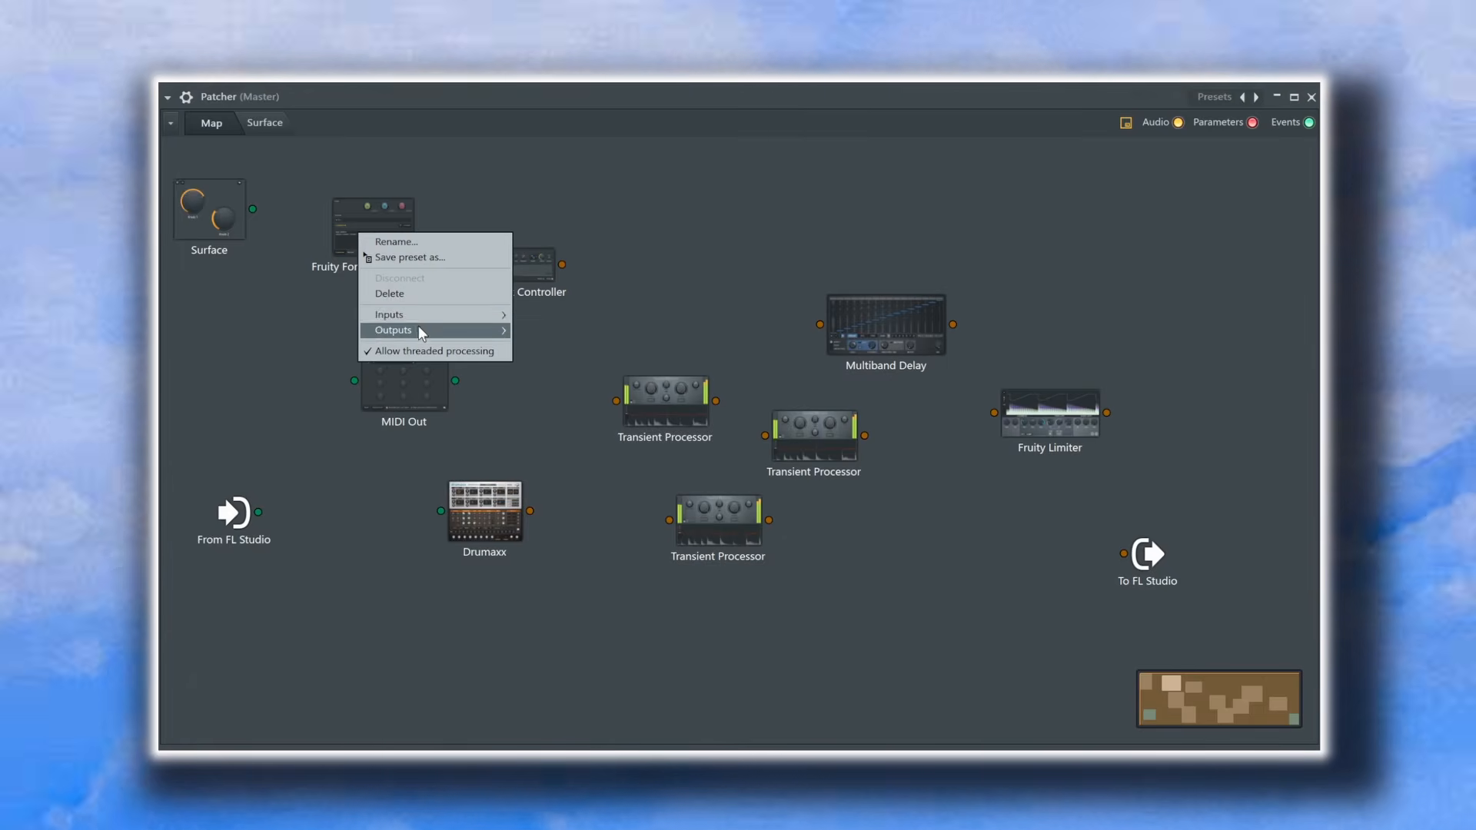
{"action": "mouse_move", "coordinate": [418, 327]}
{"action": "mouse_move", "coordinate": [555, 331]}
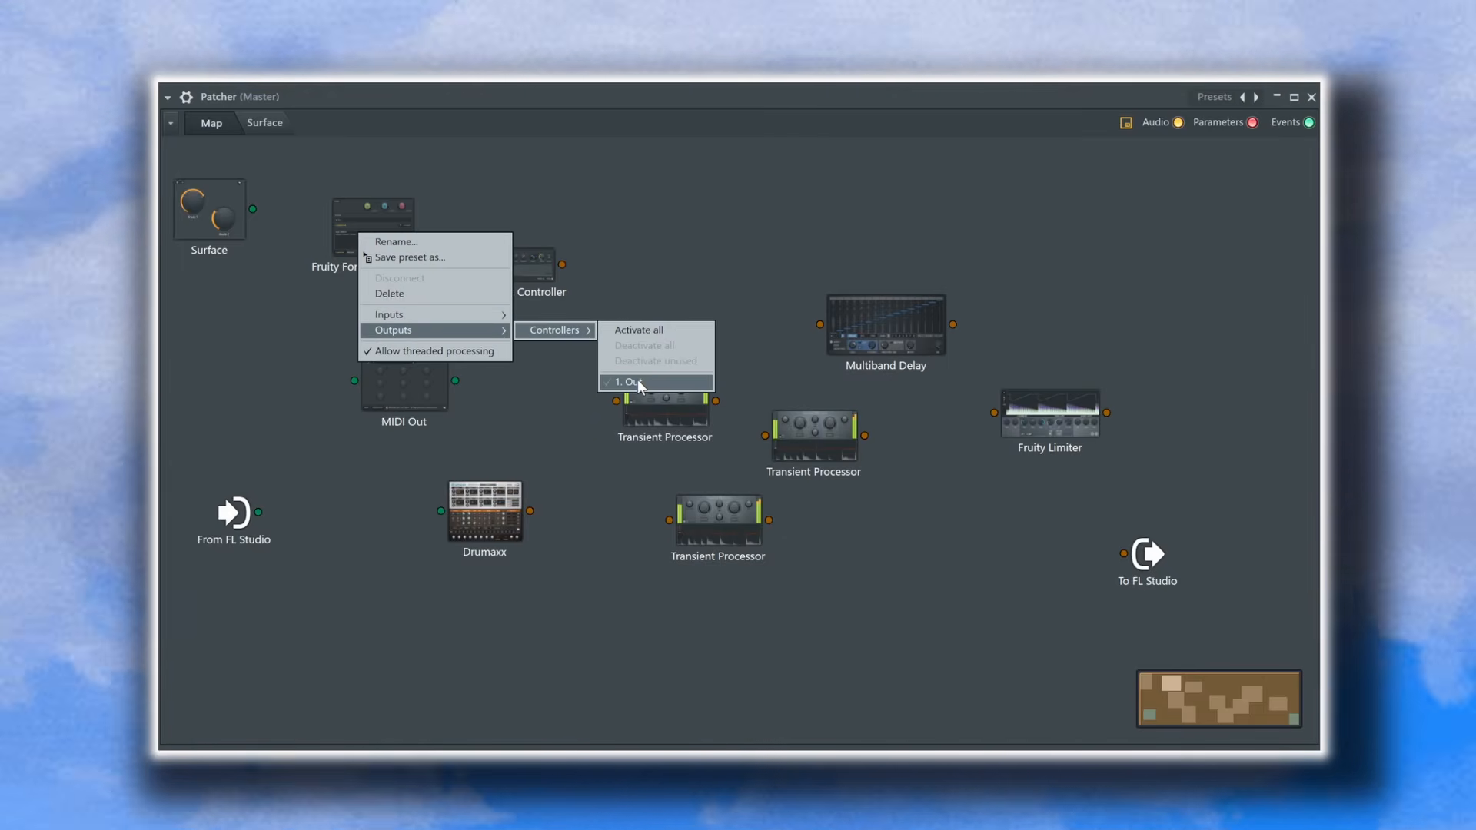
{"action": "left_click", "coordinate": [638, 379]}
- Activate the LFO speed parameter input and the LFO controller output on the Fruity Peak Controller
{"action": "right_click", "coordinate": [519, 275]}
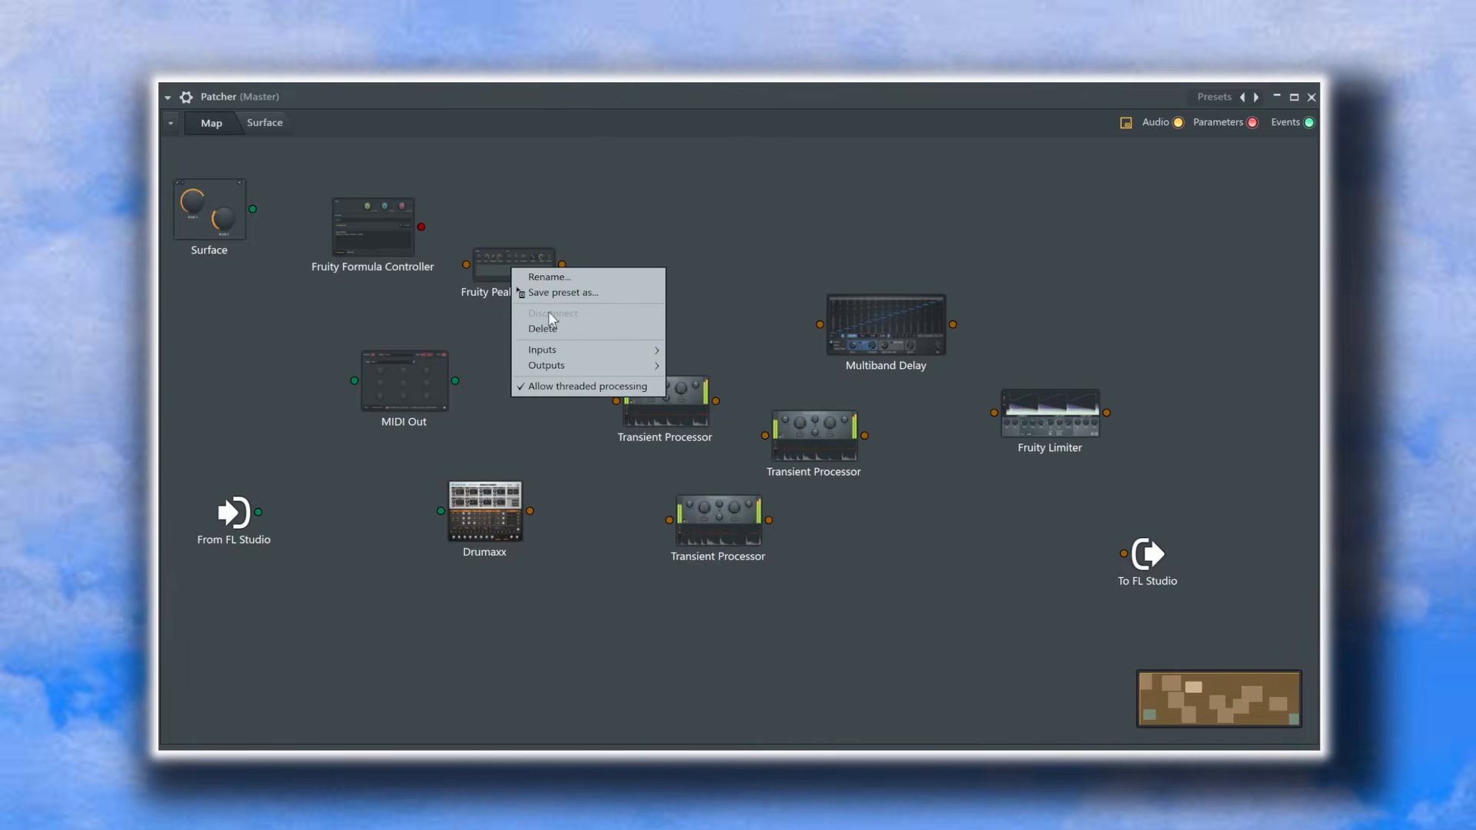
{"action": "mouse_move", "coordinate": [578, 349]}
{"action": "mouse_move", "coordinate": [711, 366]}
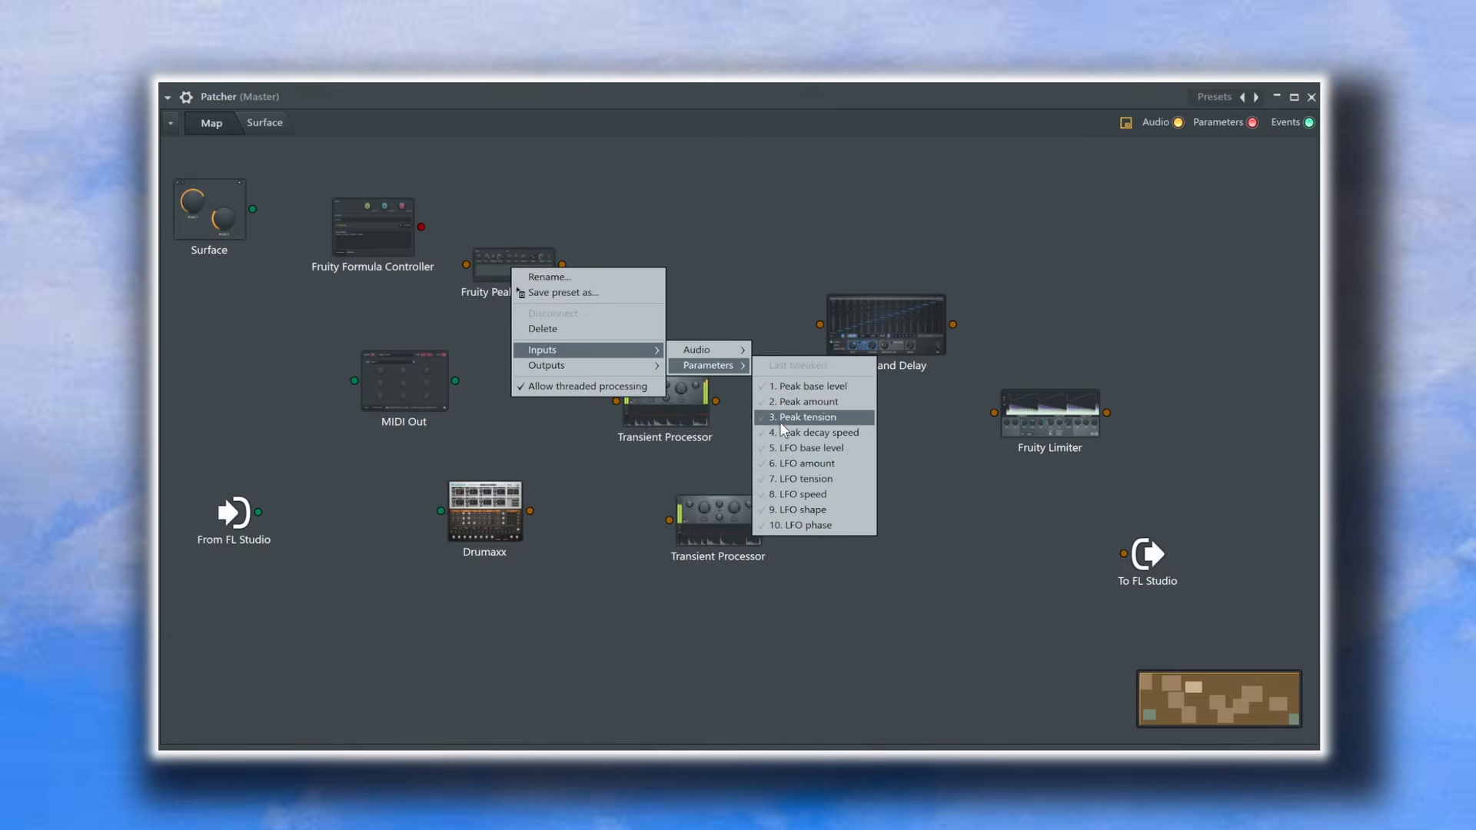
{"action": "left_click", "coordinate": [801, 472]}
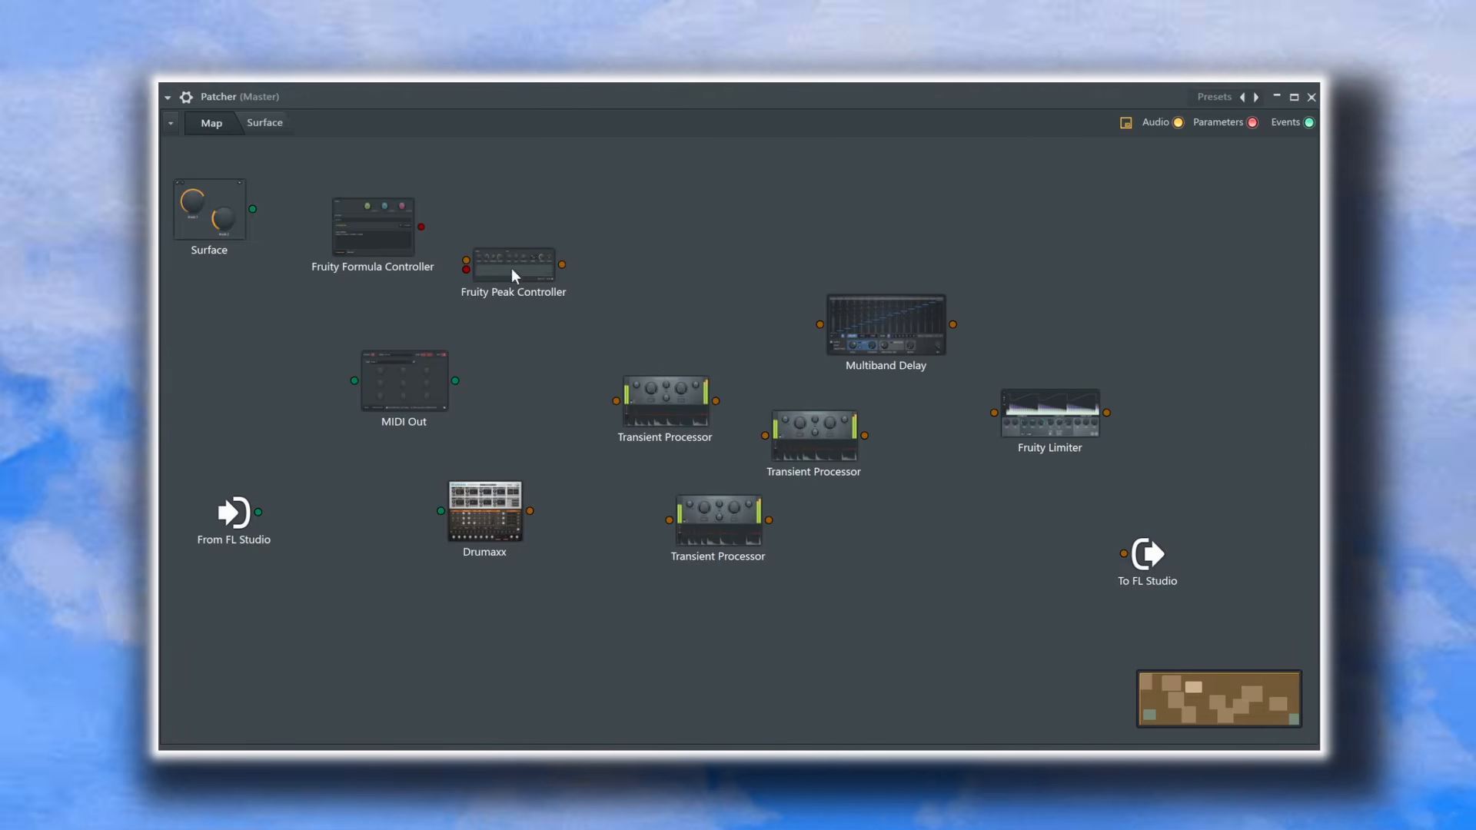
{"action": "right_click", "coordinate": [511, 269]}
{"action": "mouse_move", "coordinate": [574, 366]}
{"action": "mouse_move", "coordinate": [712, 386]}
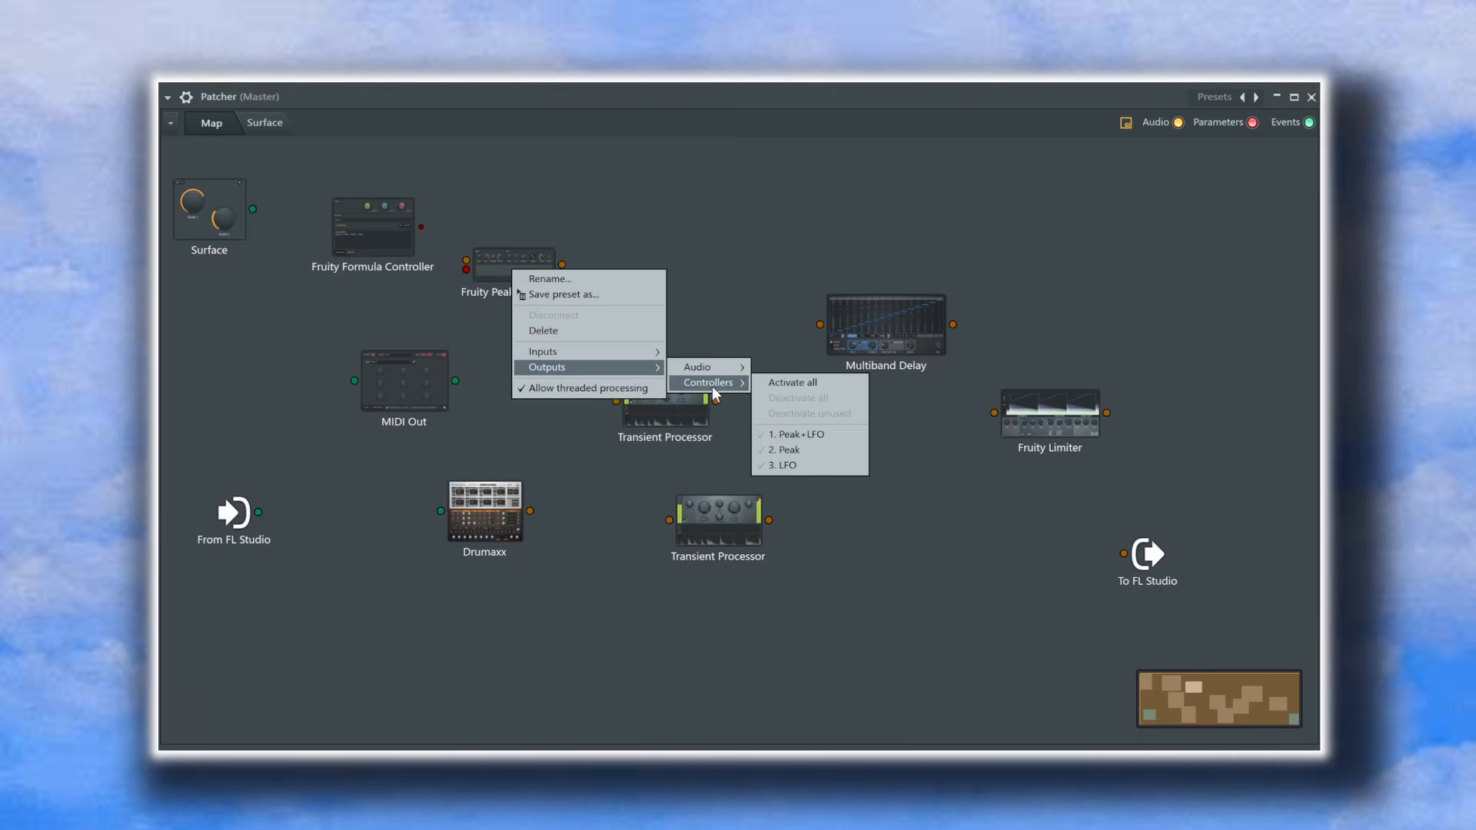
{"action": "left_click", "coordinate": [802, 461]}
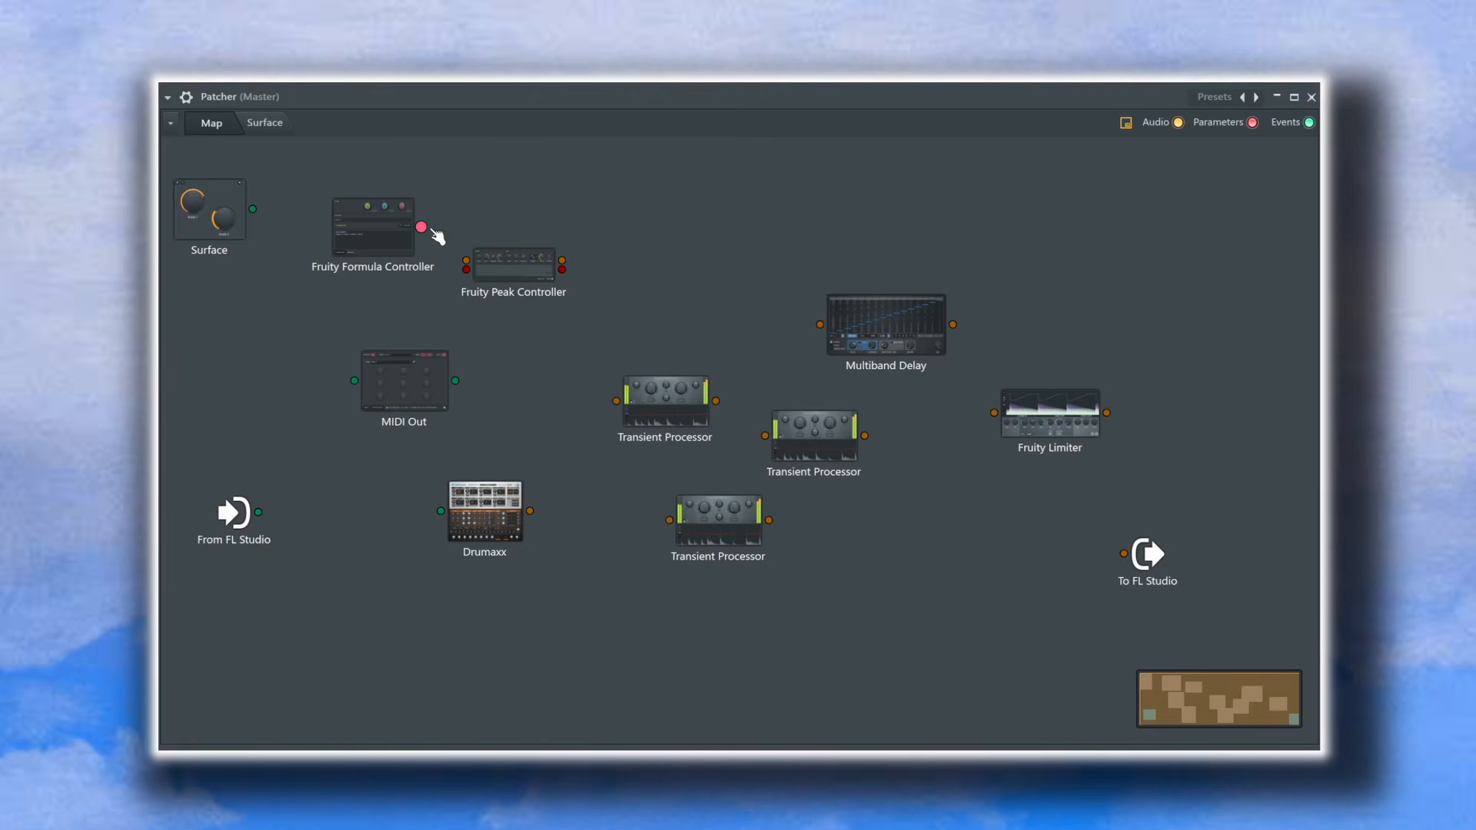
- Change the LFO waveform shape of the Fruity Peak Controller
{"action": "left_click", "coordinate": [531, 273]}
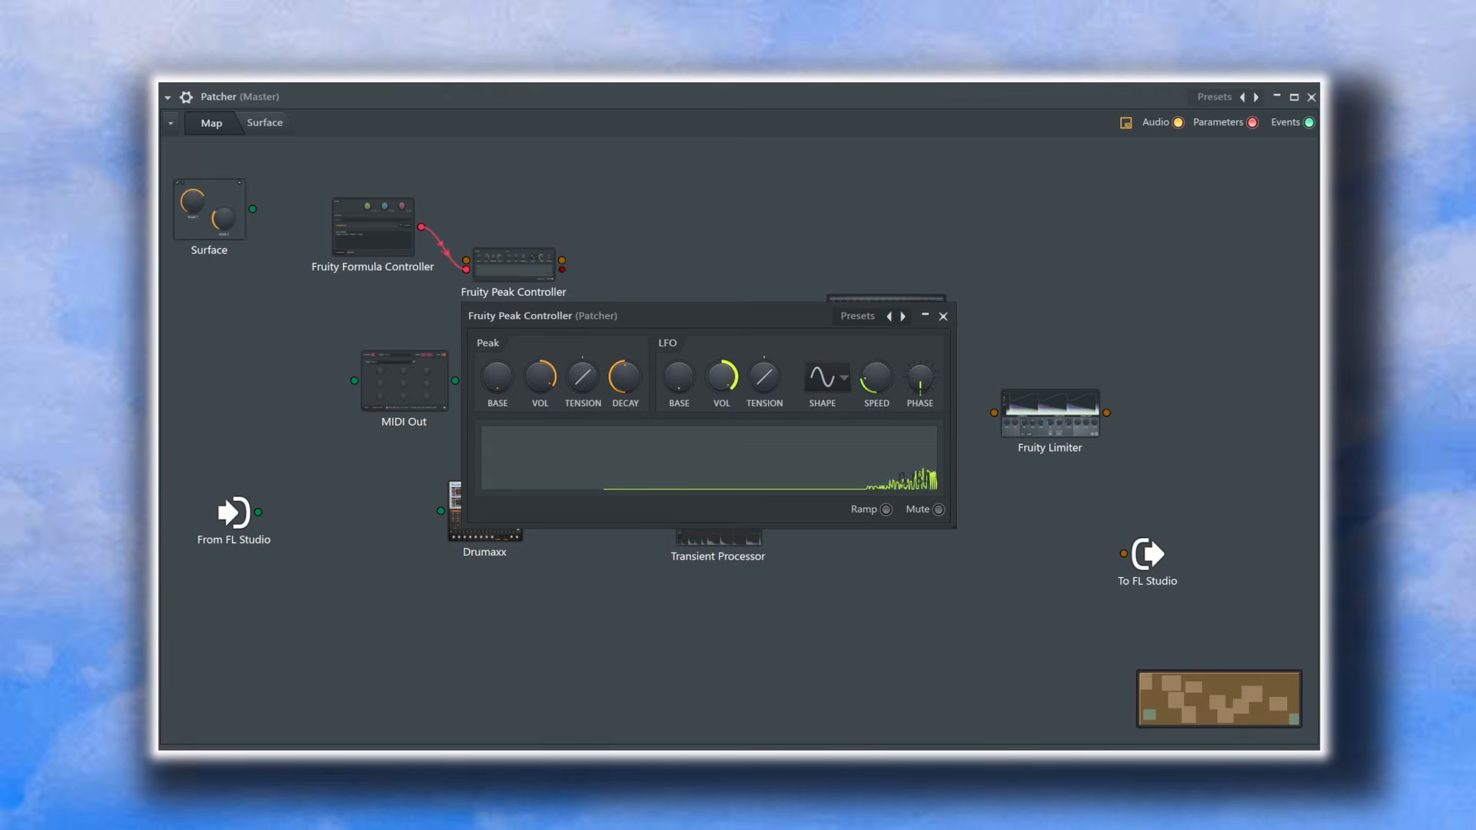
{"action": "left_click", "coordinate": [823, 376]}
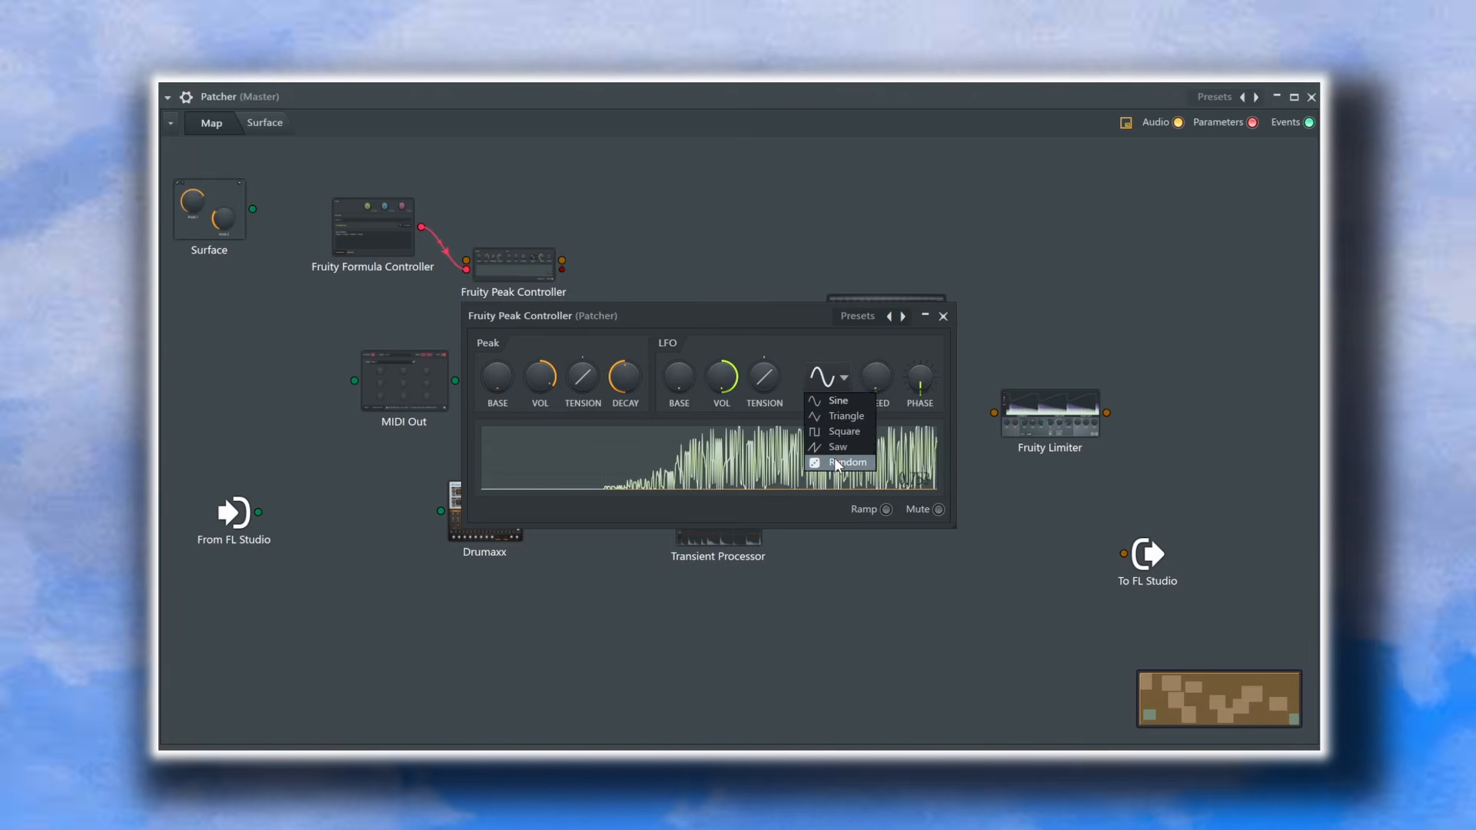
{"action": "left_click", "coordinate": [833, 433]}
- Configure the first MIDI Out knob as a Note control with velocity 100 and note range 0 to 127
{"action": "left_click", "coordinate": [424, 374]}
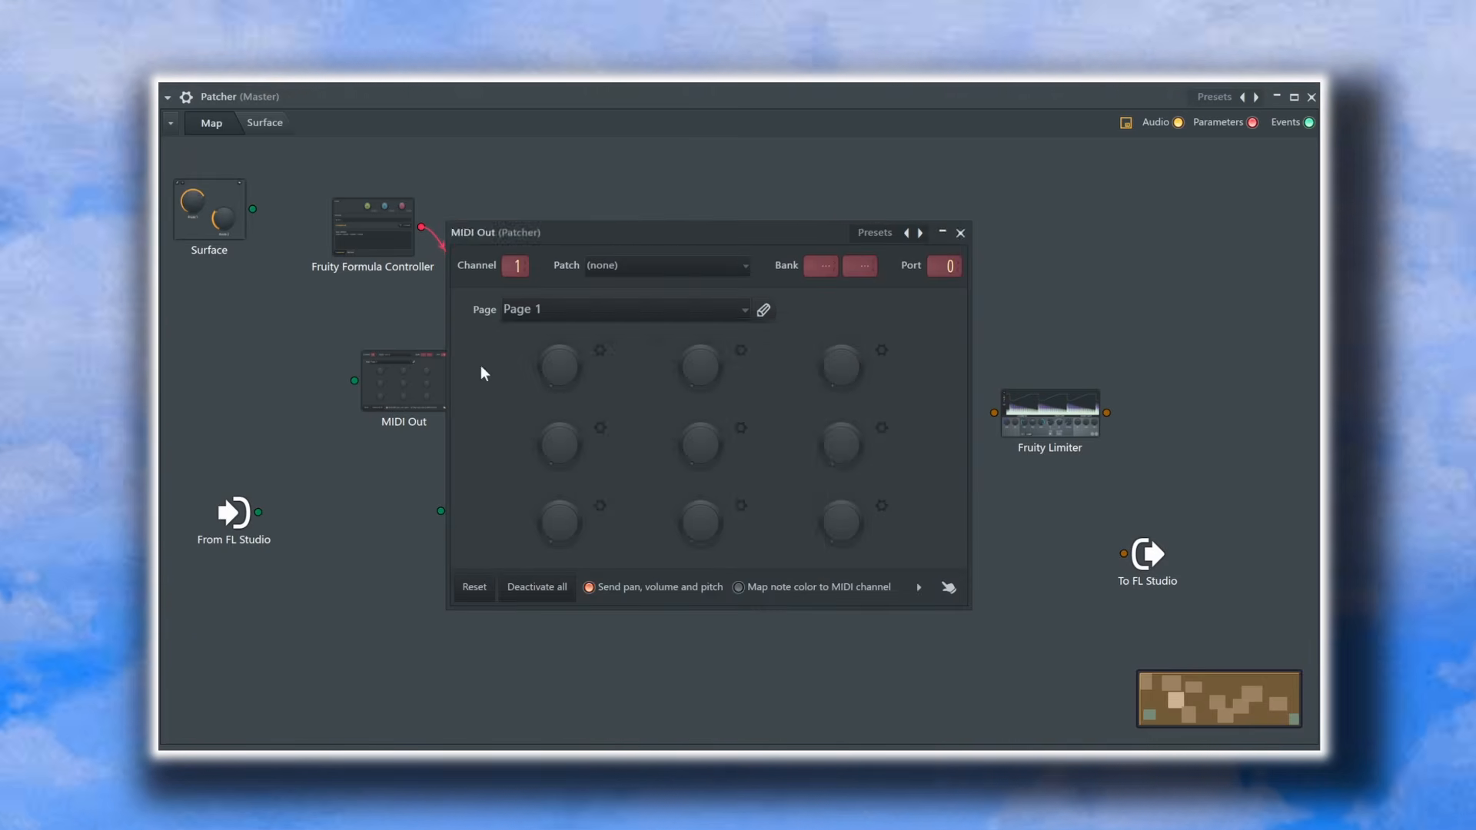
{"action": "left_click", "coordinate": [602, 358]}
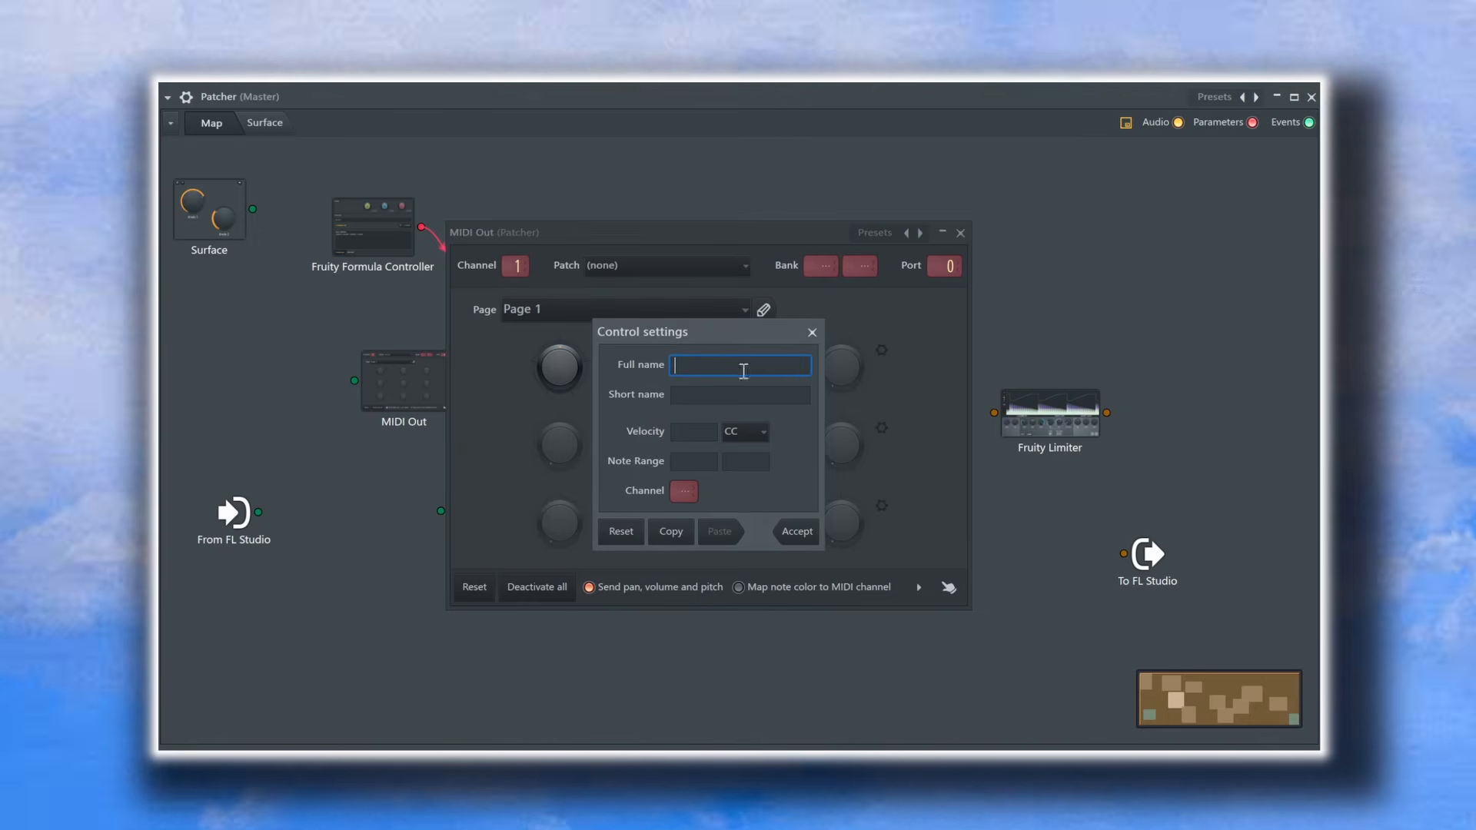
{"action": "left_click", "coordinate": [749, 430]}
{"action": "left_click", "coordinate": [740, 511]}
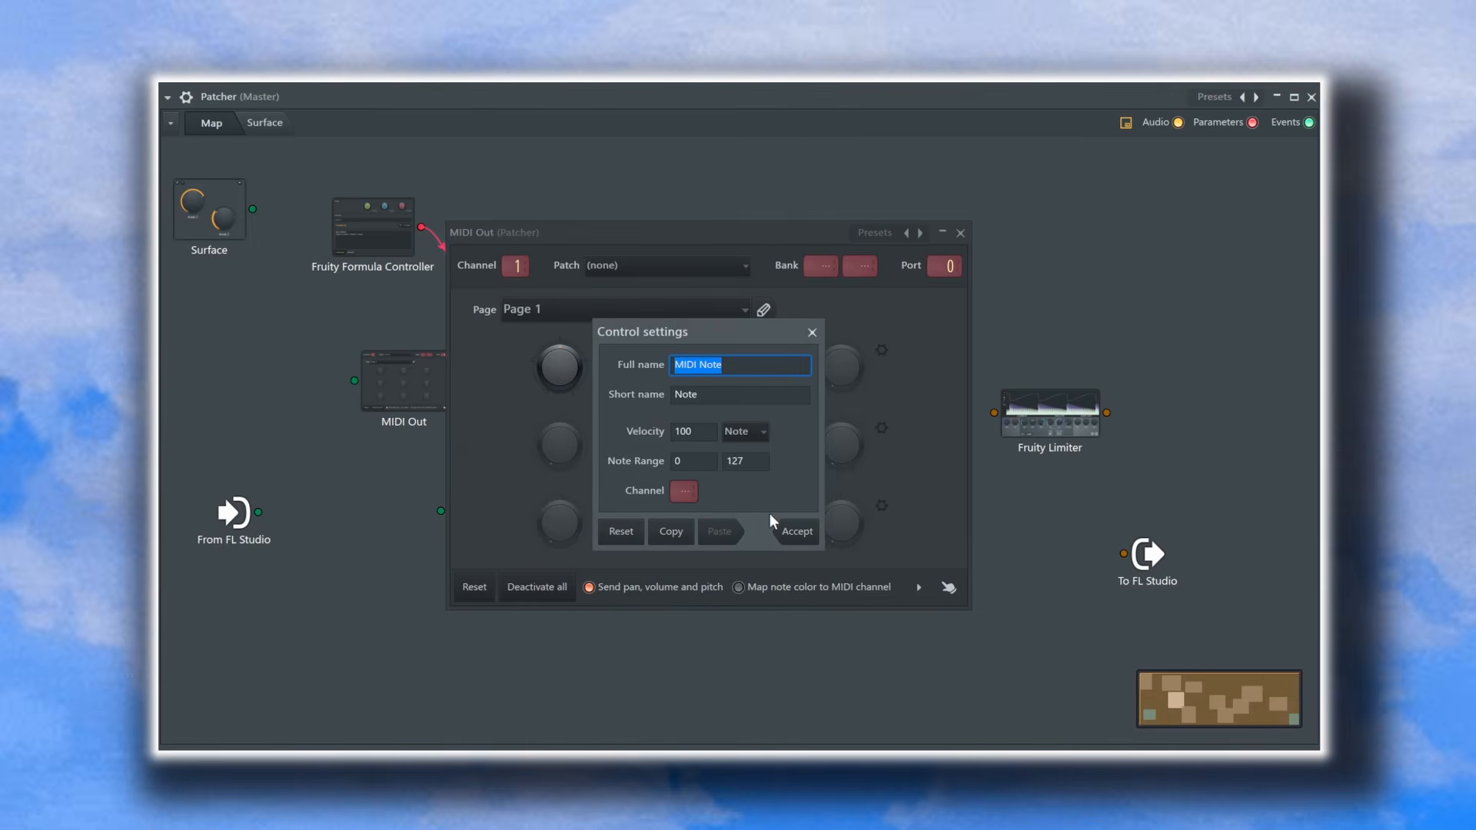
{"action": "left_click", "coordinate": [797, 531]}
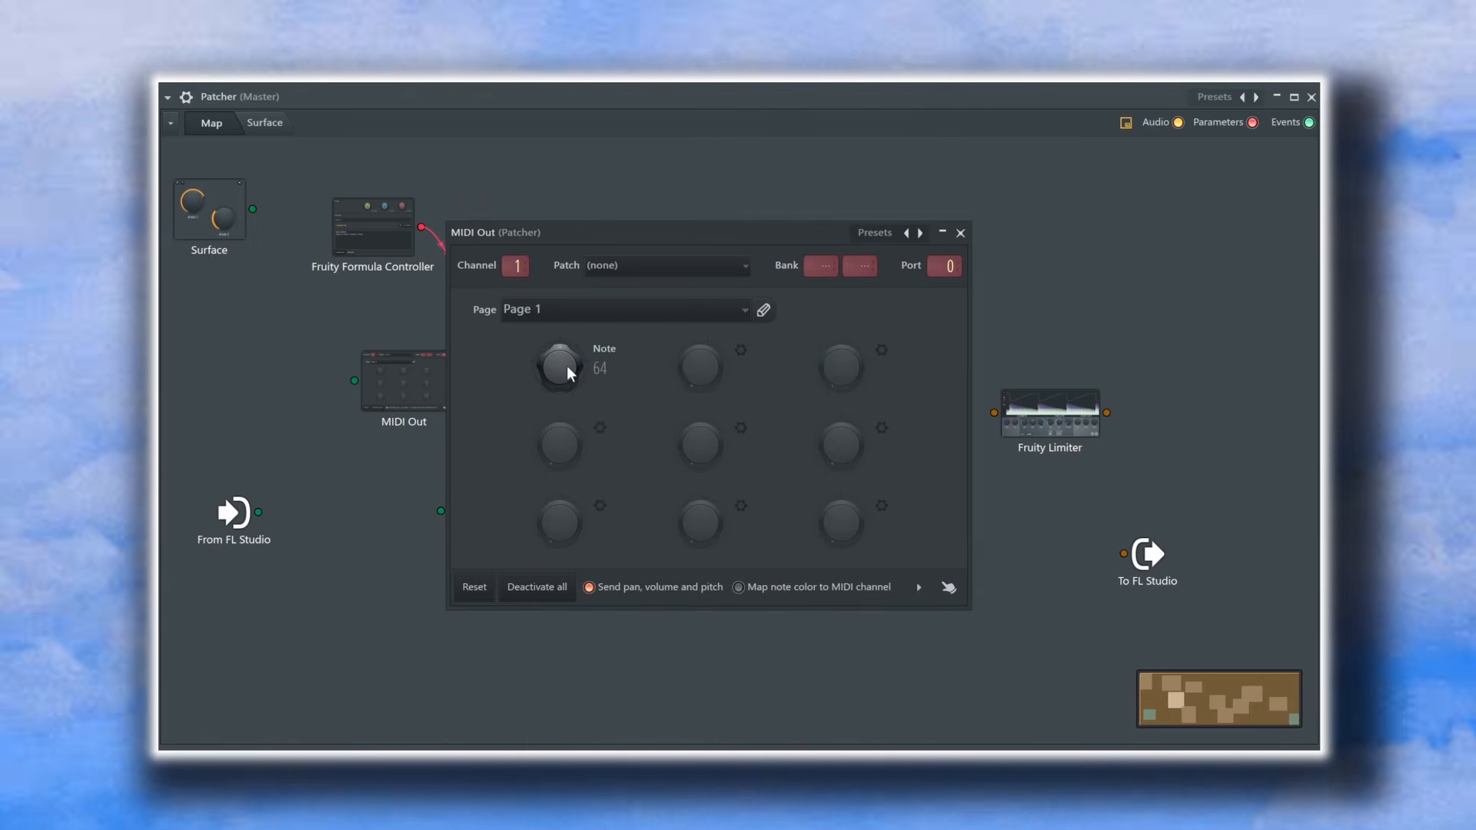
- Activate MIDI Out's Note knob as a parameter input and close the plugin window
{"action": "right_click", "coordinate": [565, 365]}
{"action": "left_click", "coordinate": [597, 404]}
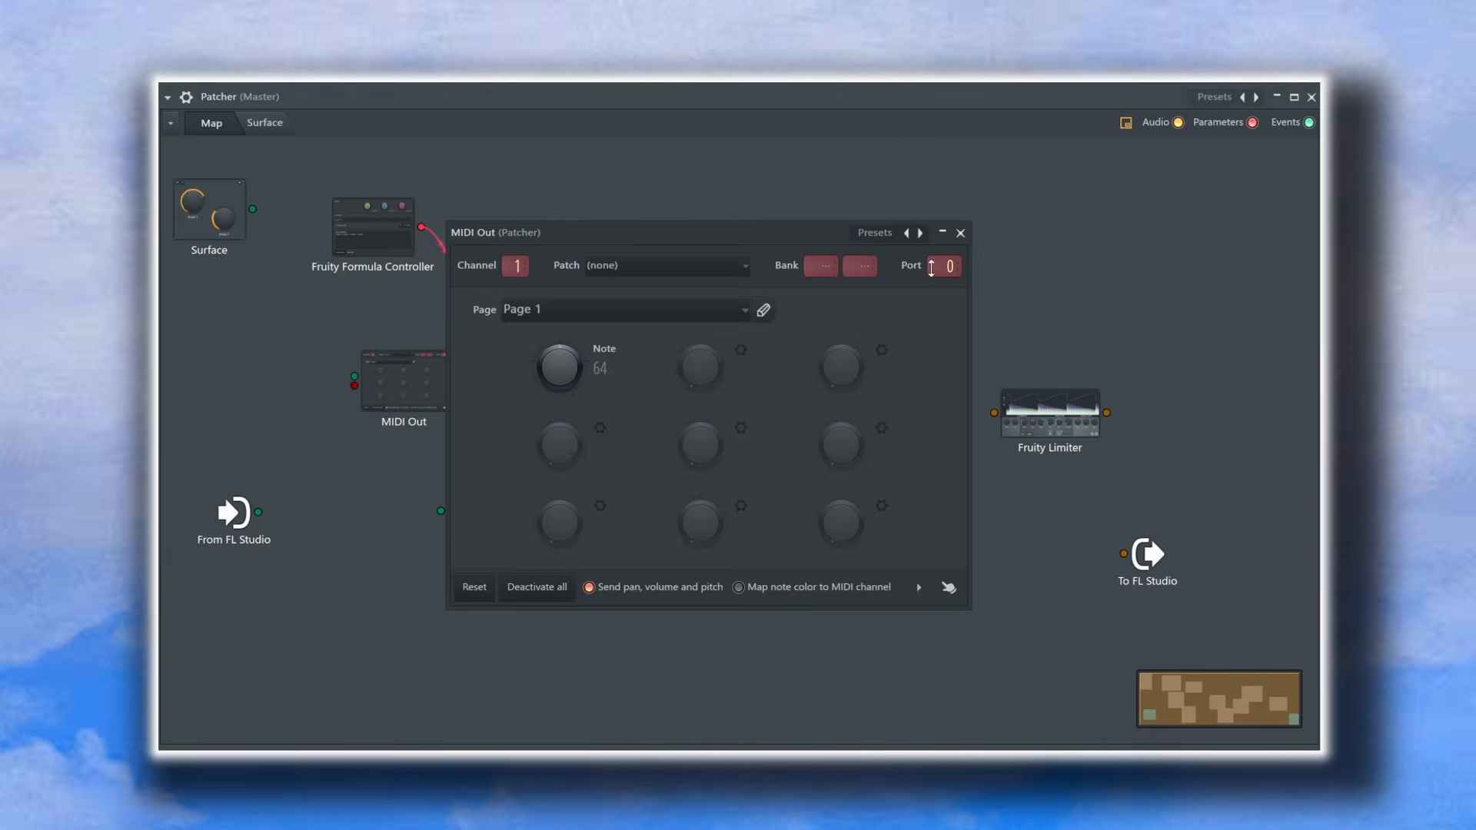
{"action": "left_click", "coordinate": [960, 233]}
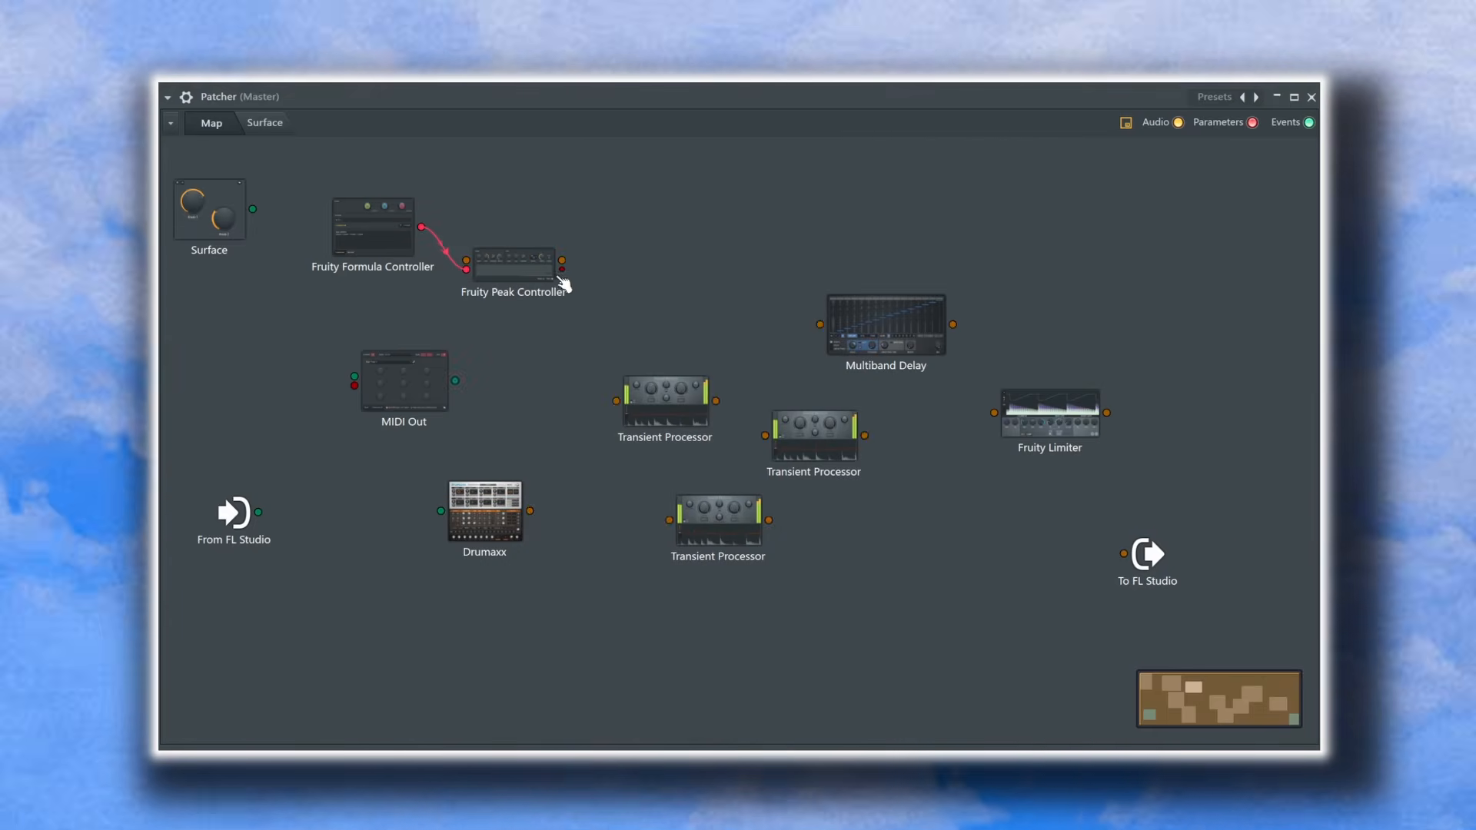
- Connect the Peak Controller's LFO output to MIDI Out's Note input, and route MIDI Out through Drumaxx to the Fruity Limiter
{"action": "left_click_drag", "start_coordinate": [562, 270], "coordinate": [354, 385]}
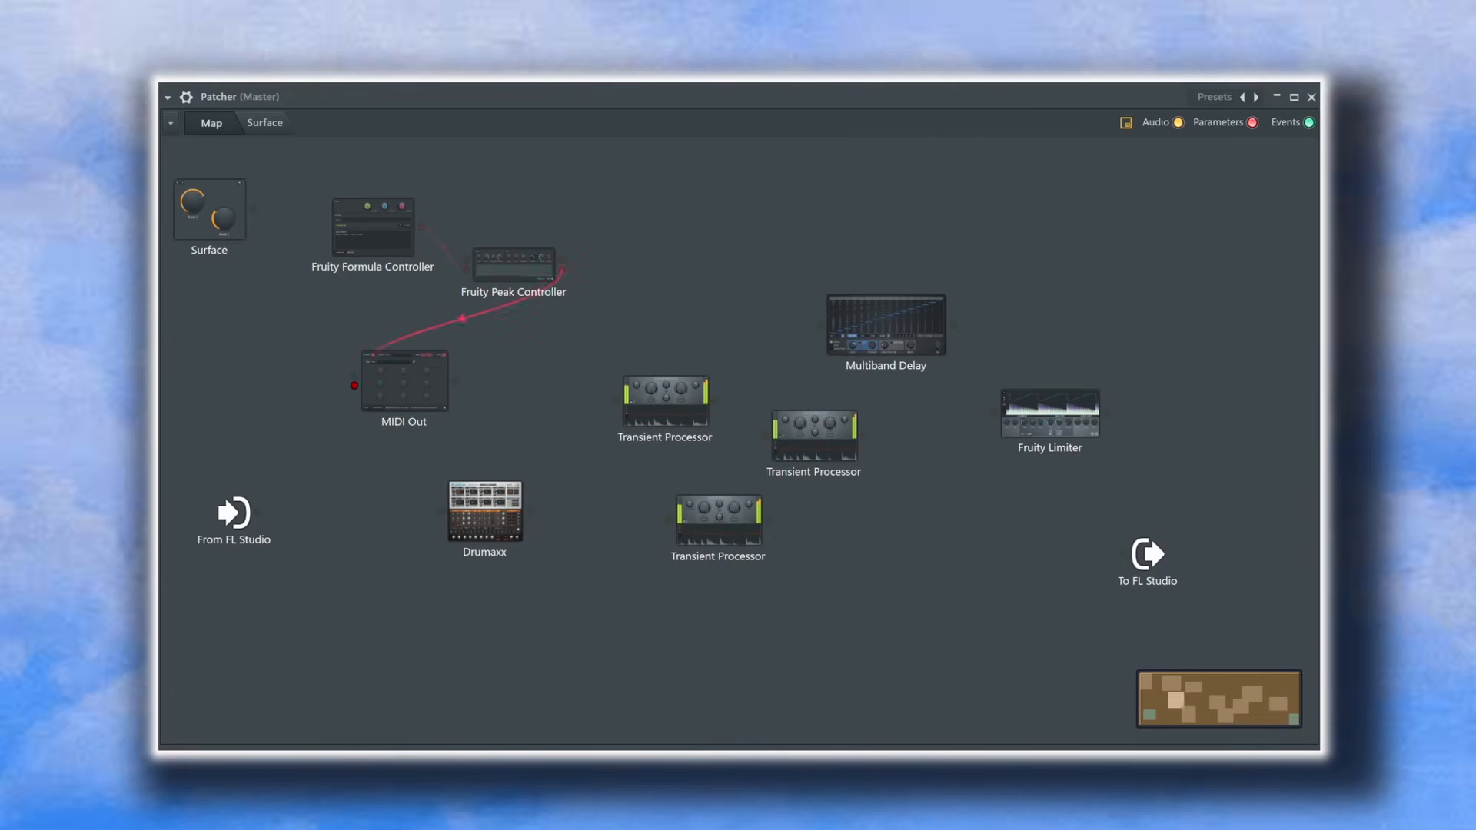
{"action": "double_click", "coordinate": [398, 390]}
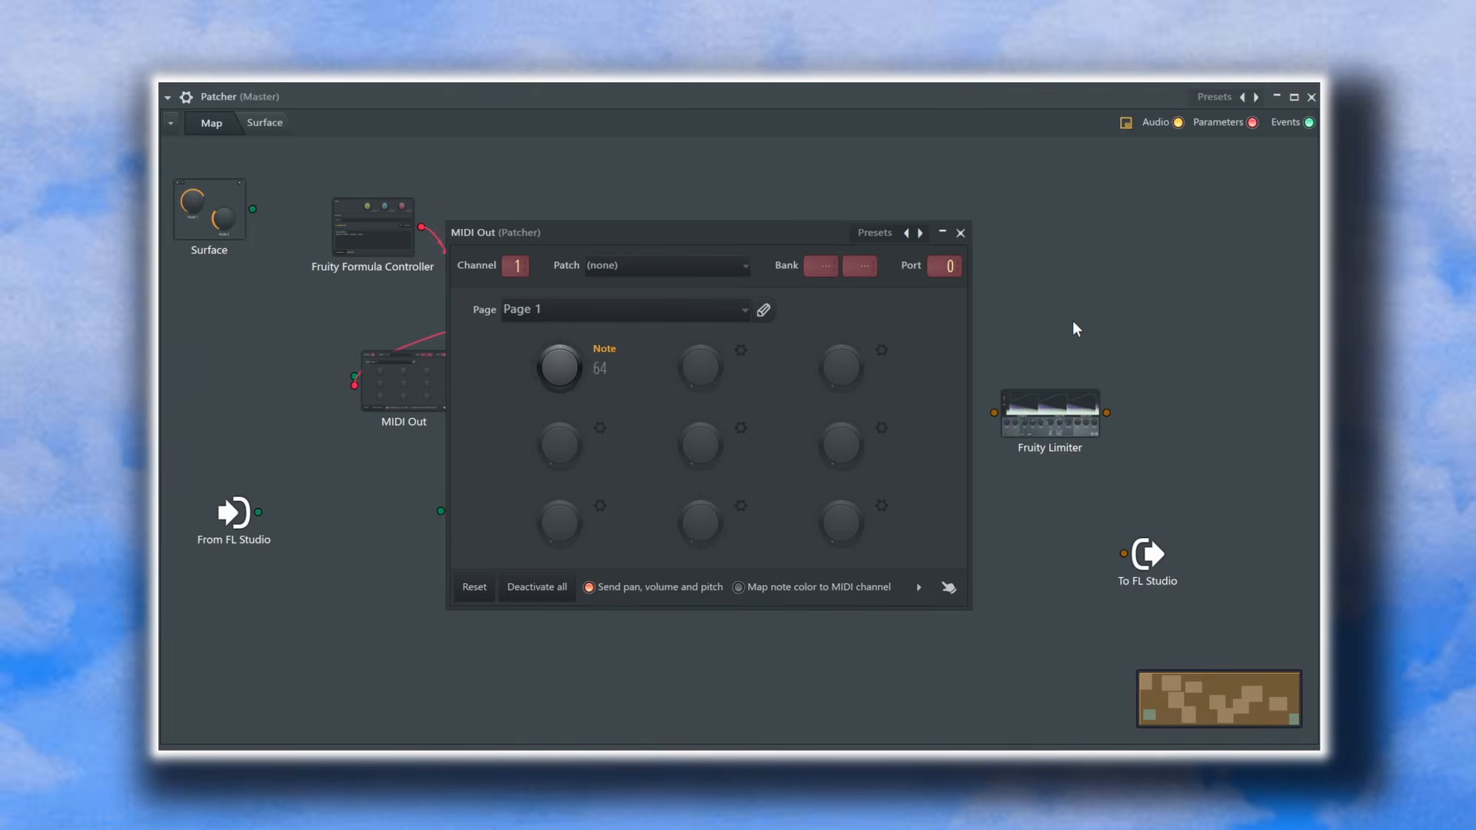
{"action": "left_click", "coordinate": [960, 232]}
{"action": "left_click_drag", "start_coordinate": [455, 380], "coordinate": [994, 412]}
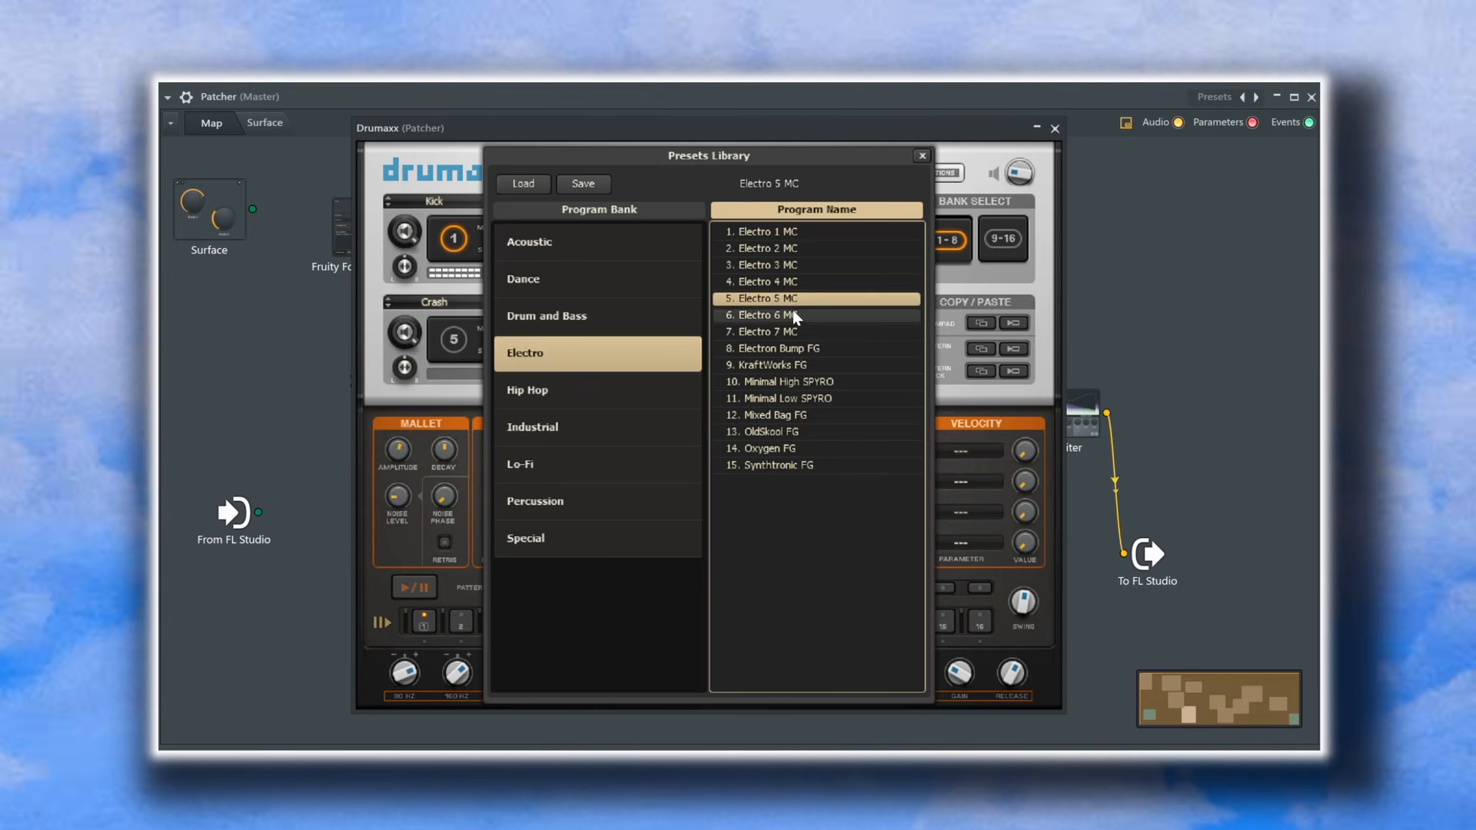
- Audition the Electro 6 MC program in the Drumaxx presets library and load Electro 3 MC
{"action": "left_click", "coordinate": [792, 313]}
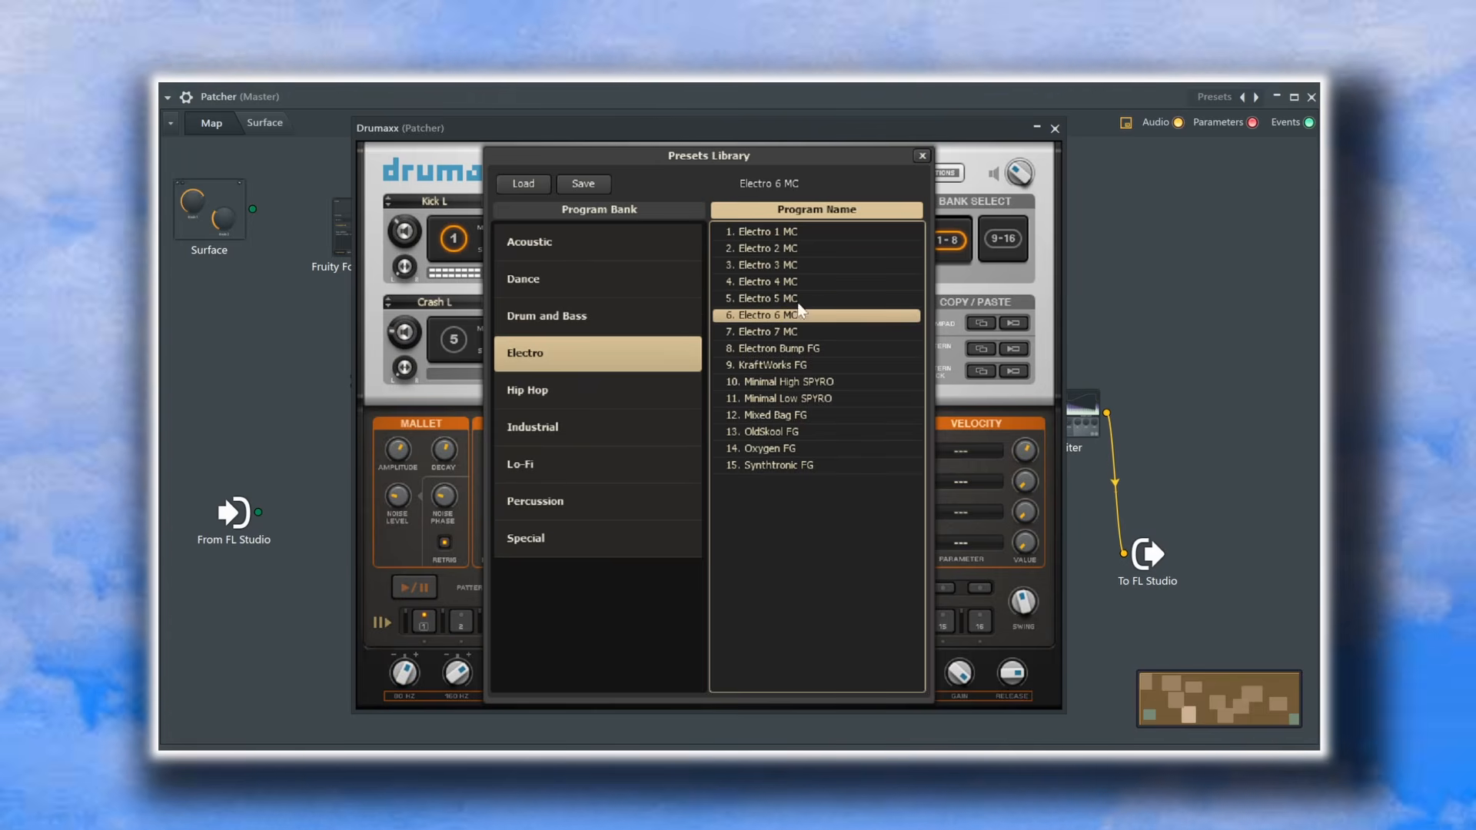
{"action": "left_click", "coordinate": [804, 264]}
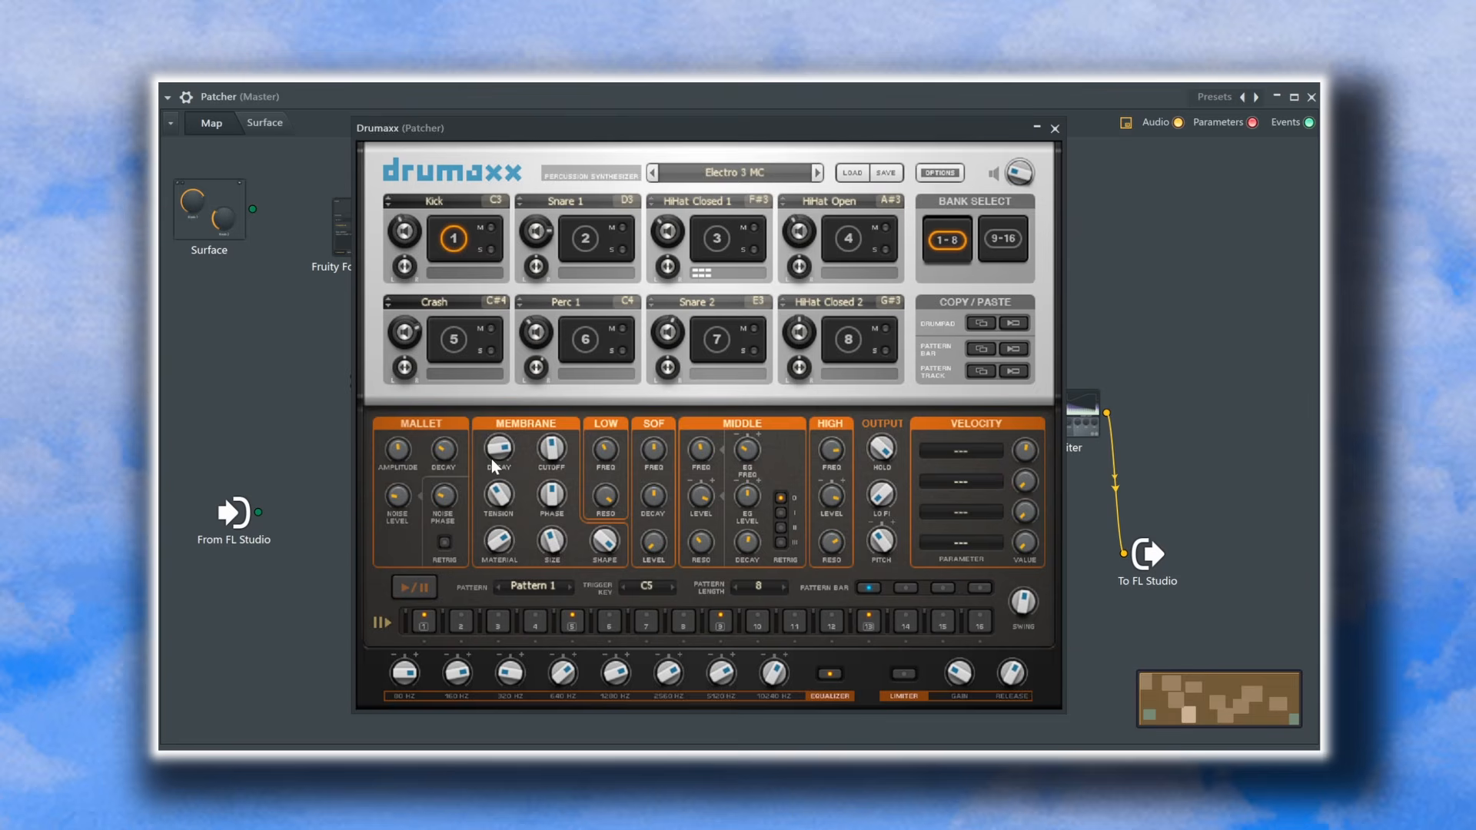
- Activate the Membrane Decay parameter as an input for the Drumaxx drum pads, one pad after another
{"action": "right_click", "coordinate": [497, 452]}
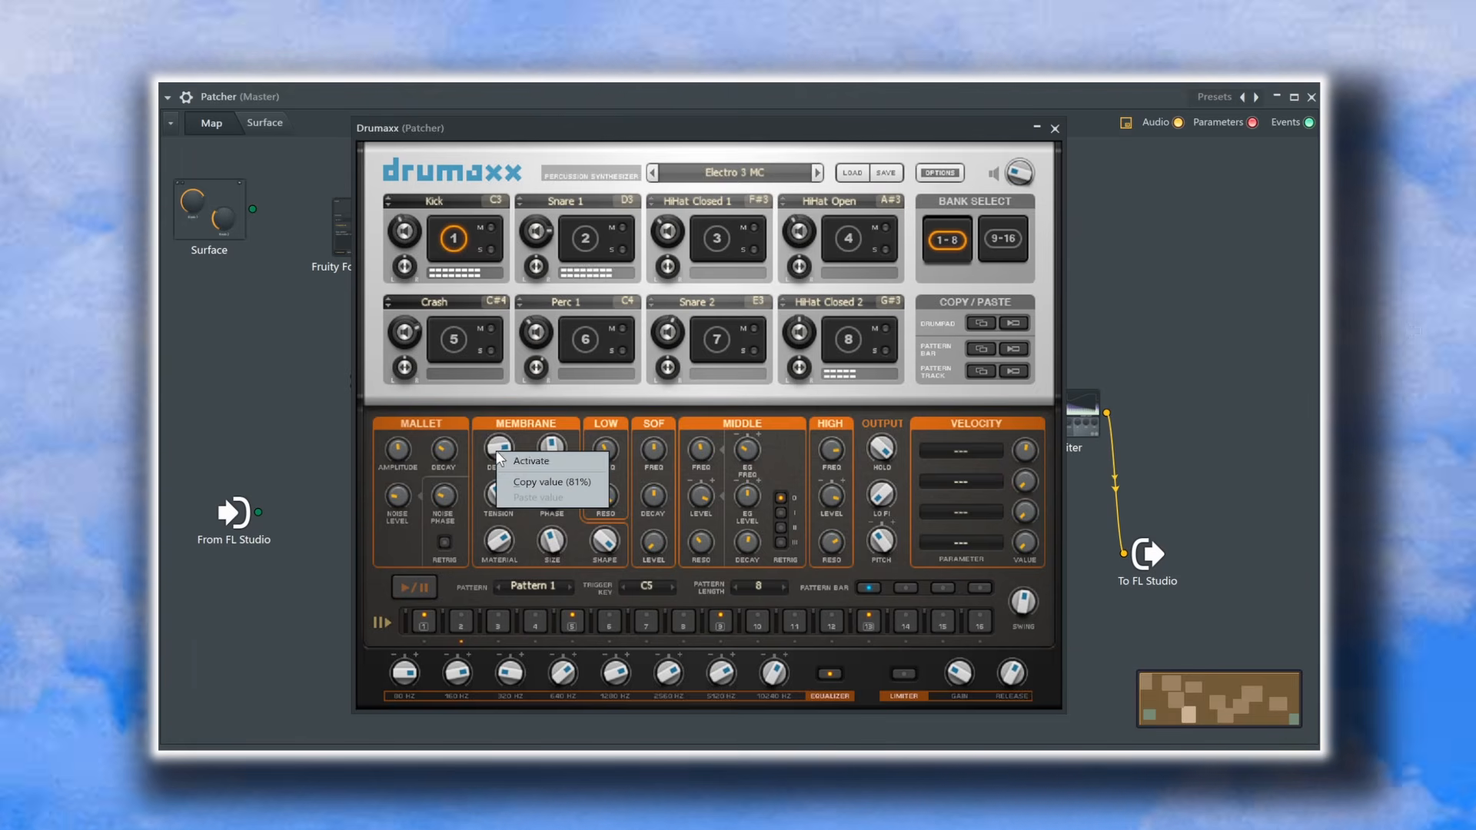
{"action": "left_click", "coordinate": [514, 459]}
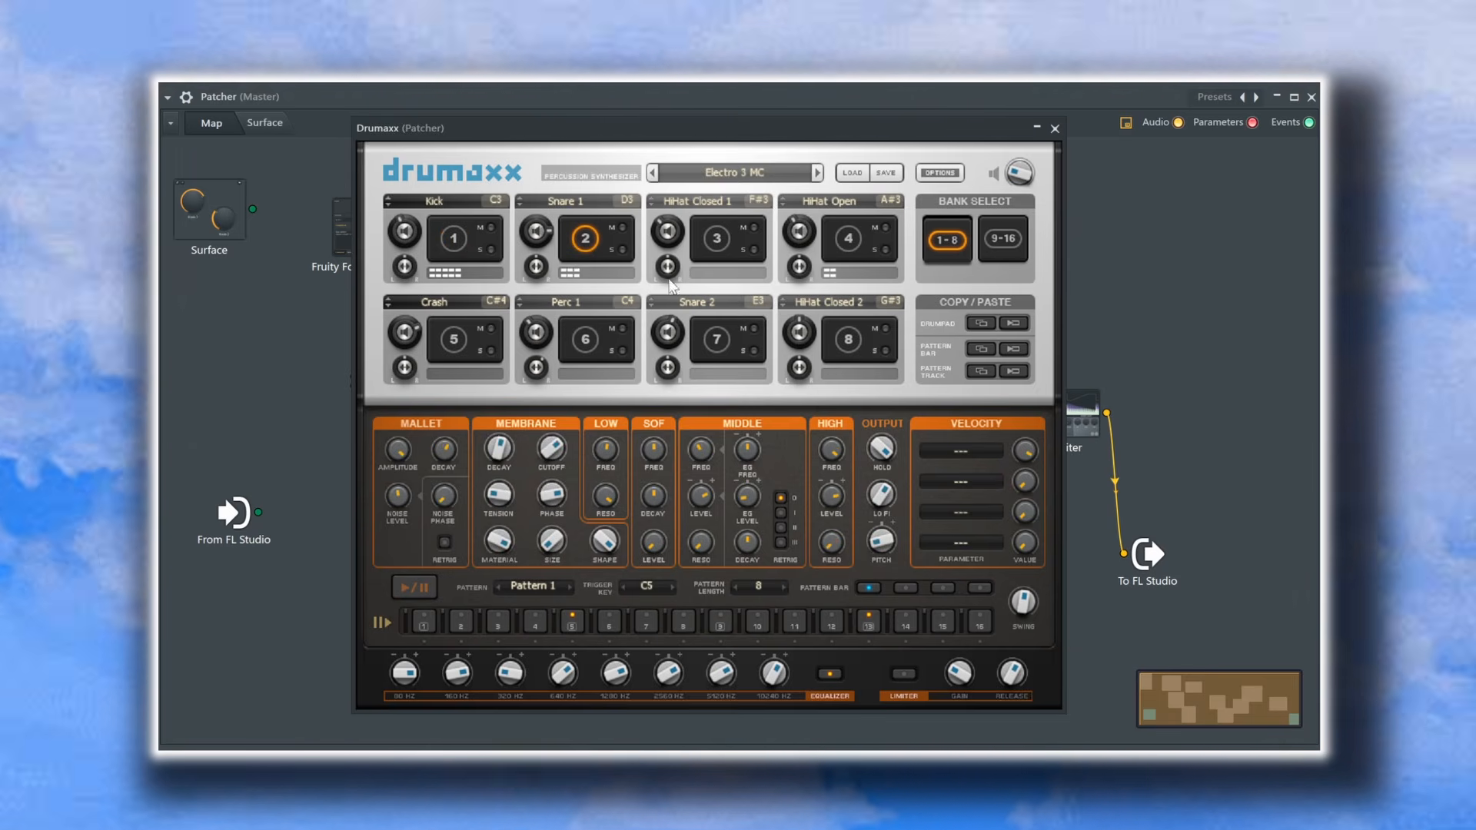
{"action": "right_click", "coordinate": [494, 454]}
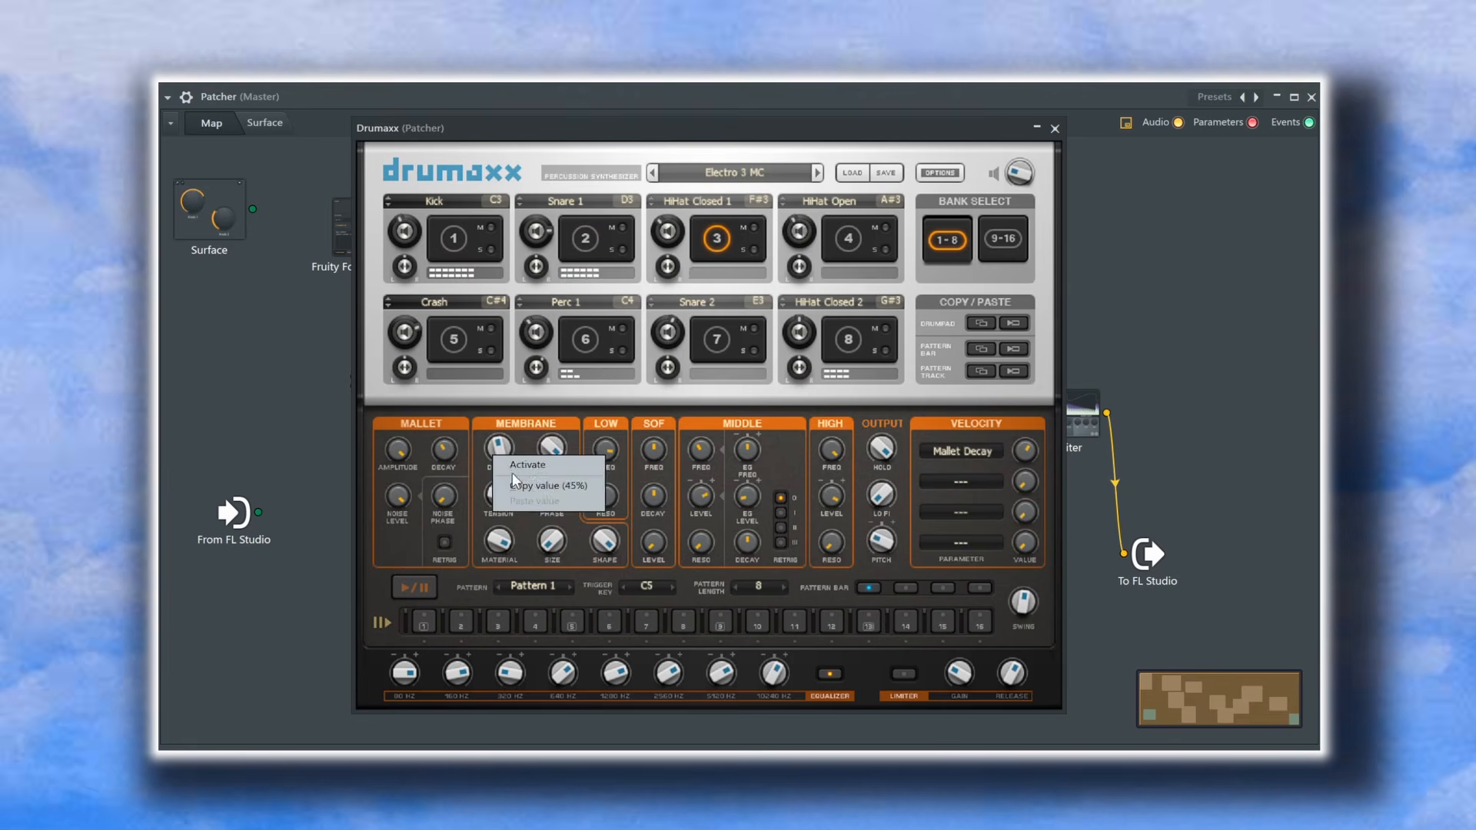
{"action": "left_click", "coordinate": [515, 466]}
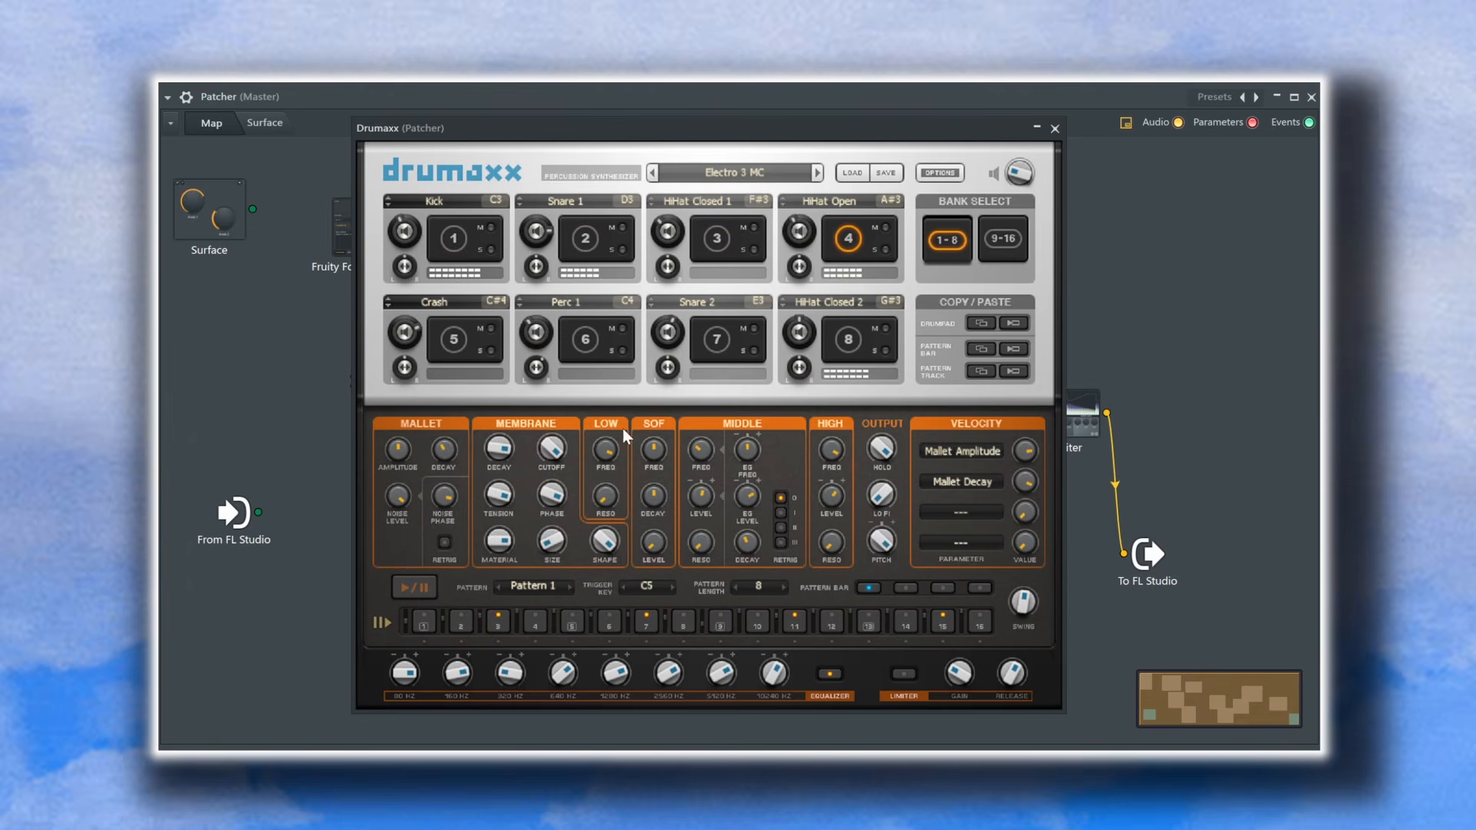
{"action": "right_click", "coordinate": [492, 452]}
{"action": "left_click", "coordinate": [507, 467]}
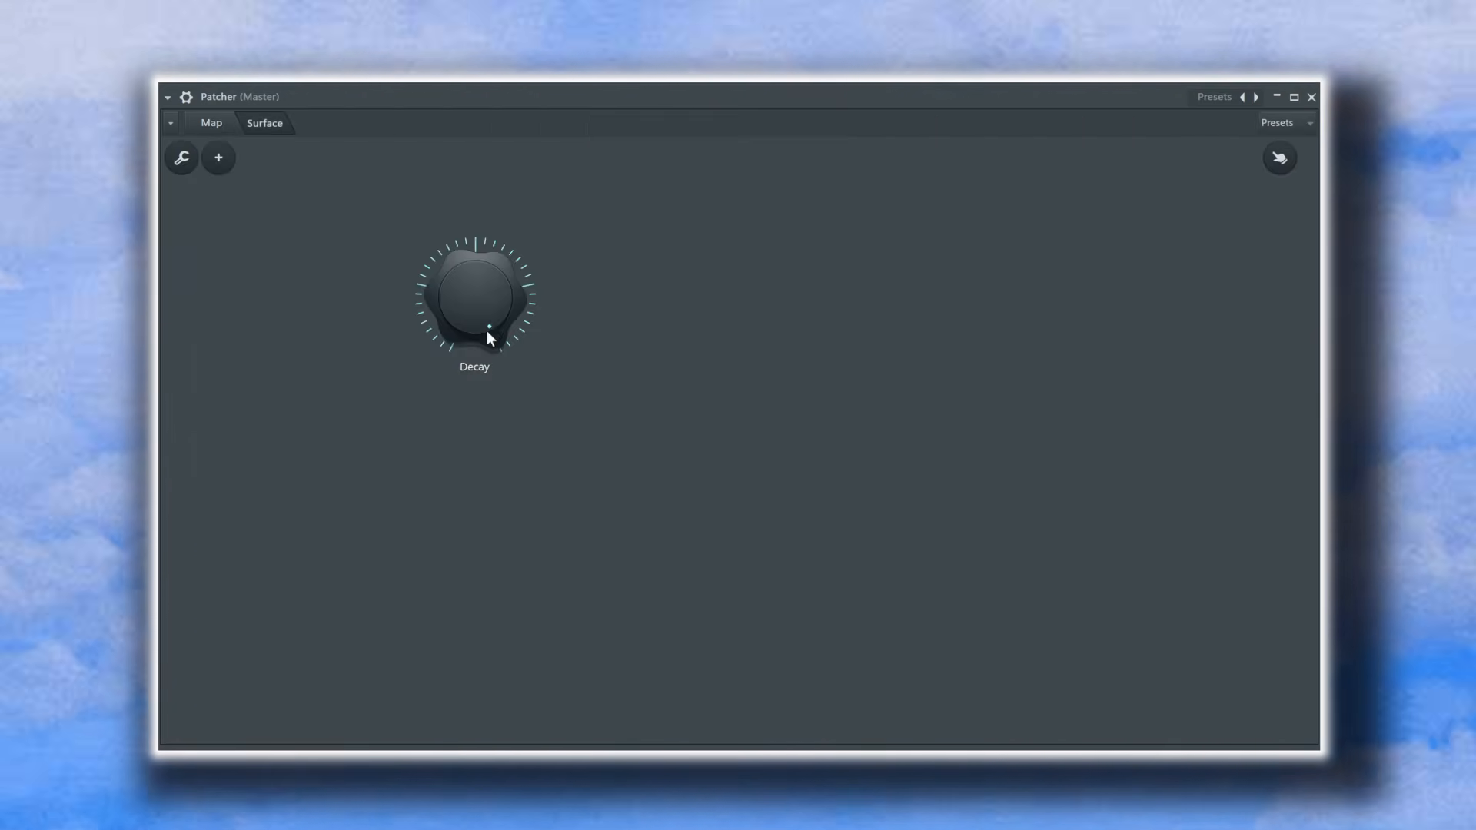
- Turn the Decay knob on the control surface down to its minimum and return to the plugin map
{"action": "left_click_drag", "start_coordinate": [486, 331], "coordinate": [487, 384]}
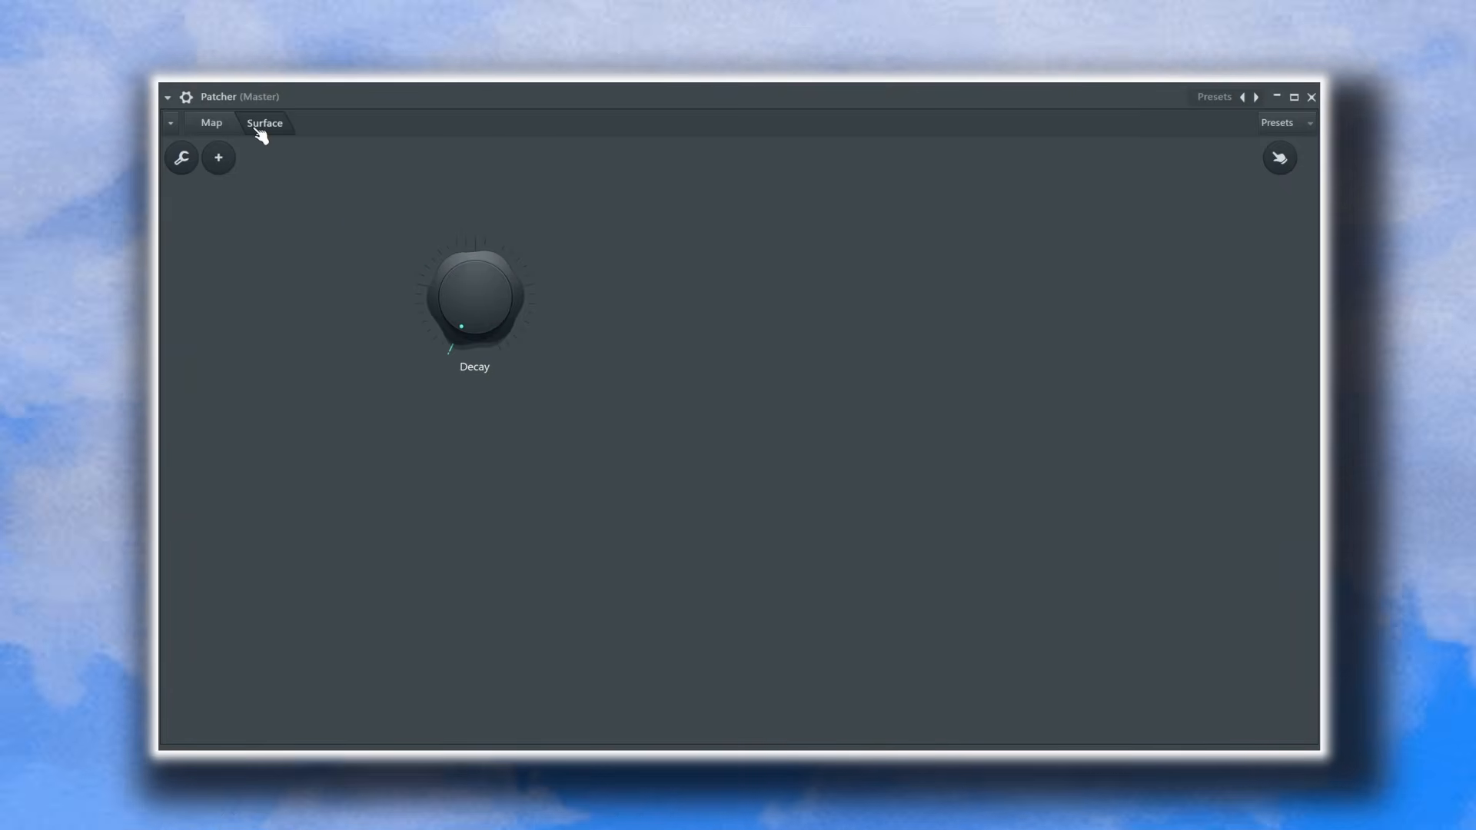
{"action": "left_click", "coordinate": [211, 123]}
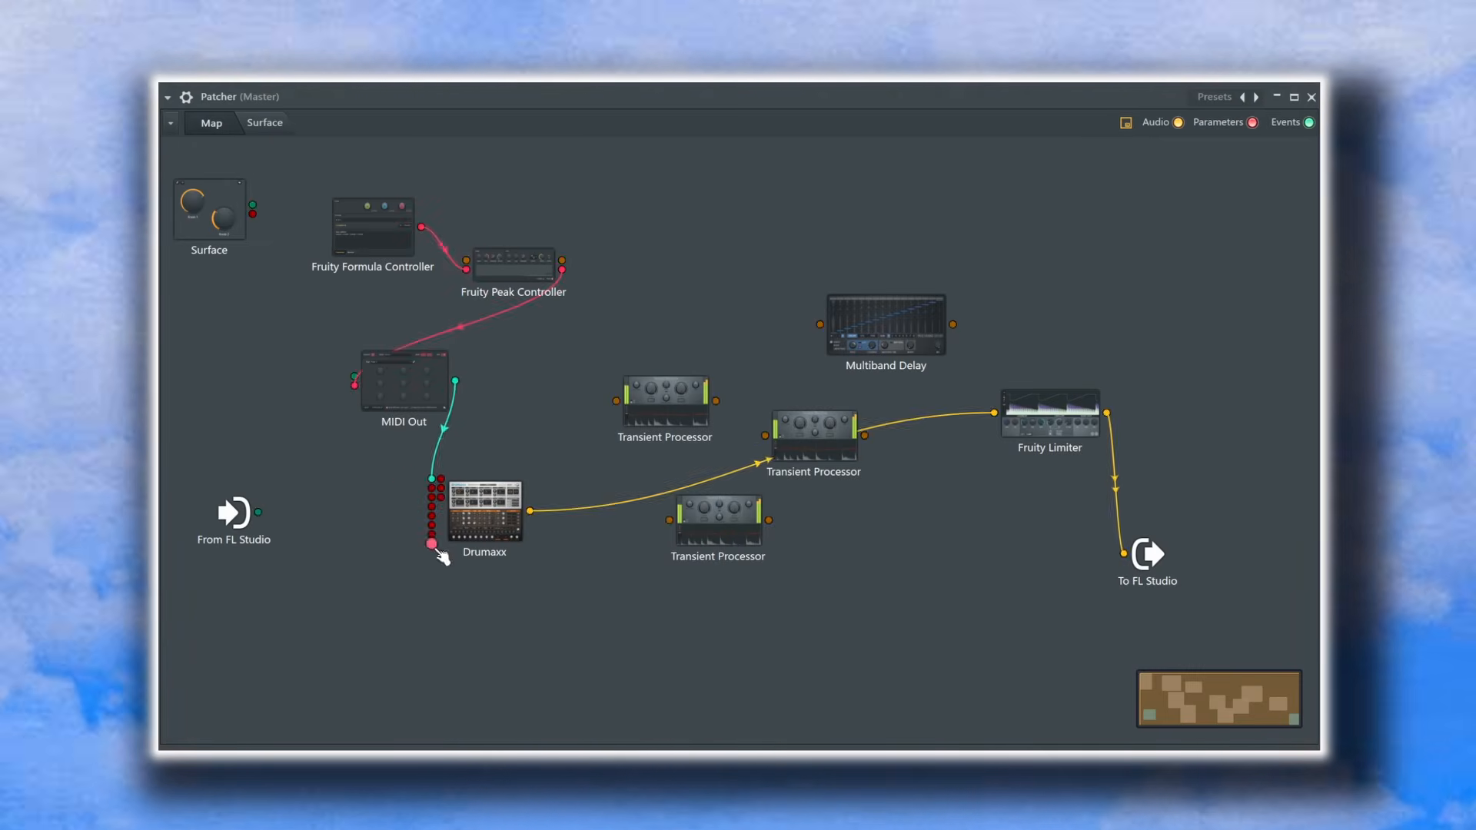
- Connect the Drumaxx decay inputs to the Surface's Decay output, and turn the Decay knob up to about halfway on the control surface
{"action": "left_click_drag", "start_coordinate": [431, 543], "coordinate": [252, 214]}
{"action": "left_click_drag", "start_coordinate": [431, 516], "coordinate": [253, 214]}
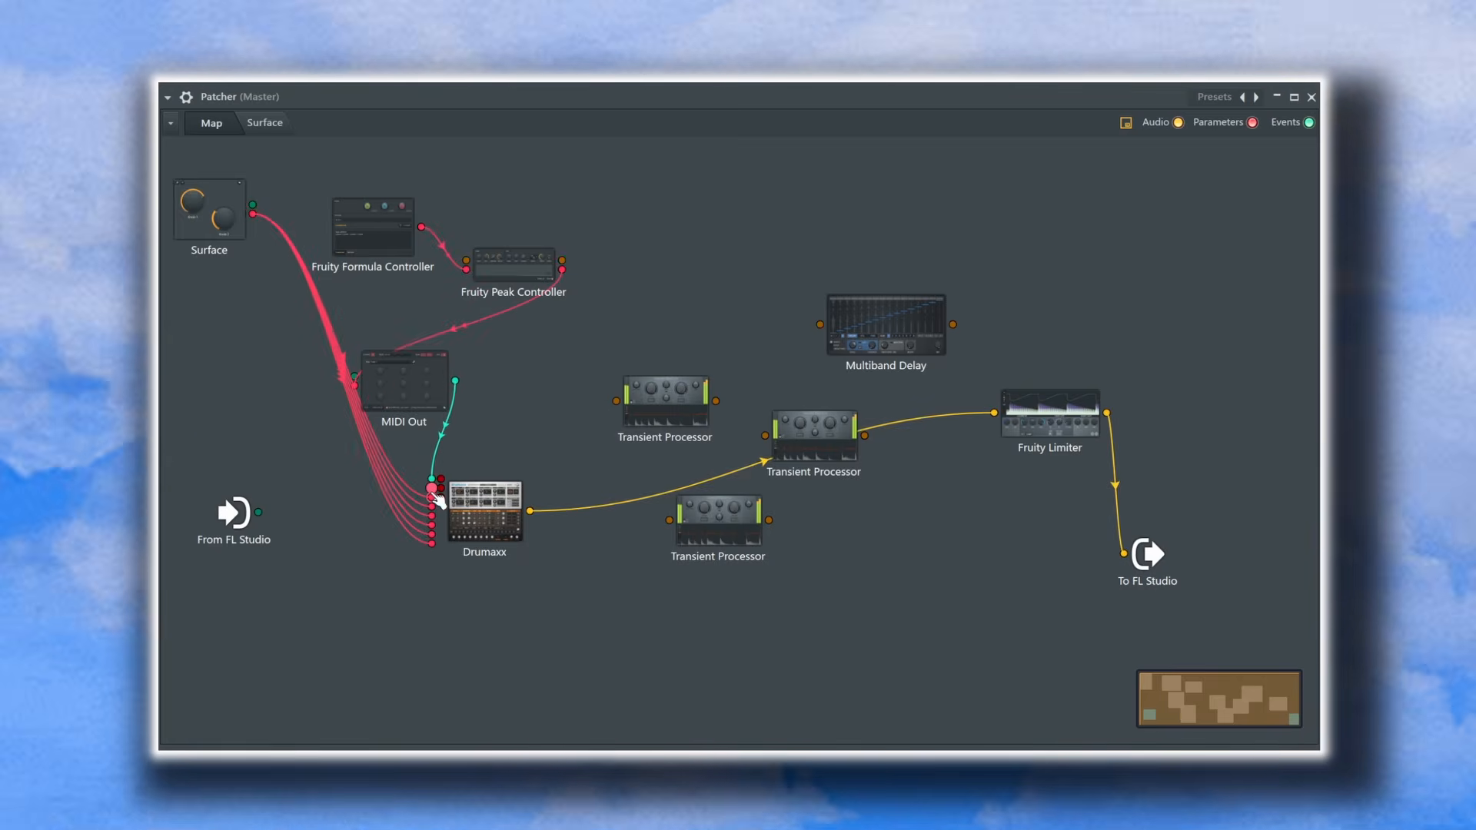
{"action": "left_click_drag", "start_coordinate": [431, 488], "coordinate": [252, 213]}
{"action": "left_click_drag", "start_coordinate": [440, 497], "coordinate": [253, 214]}
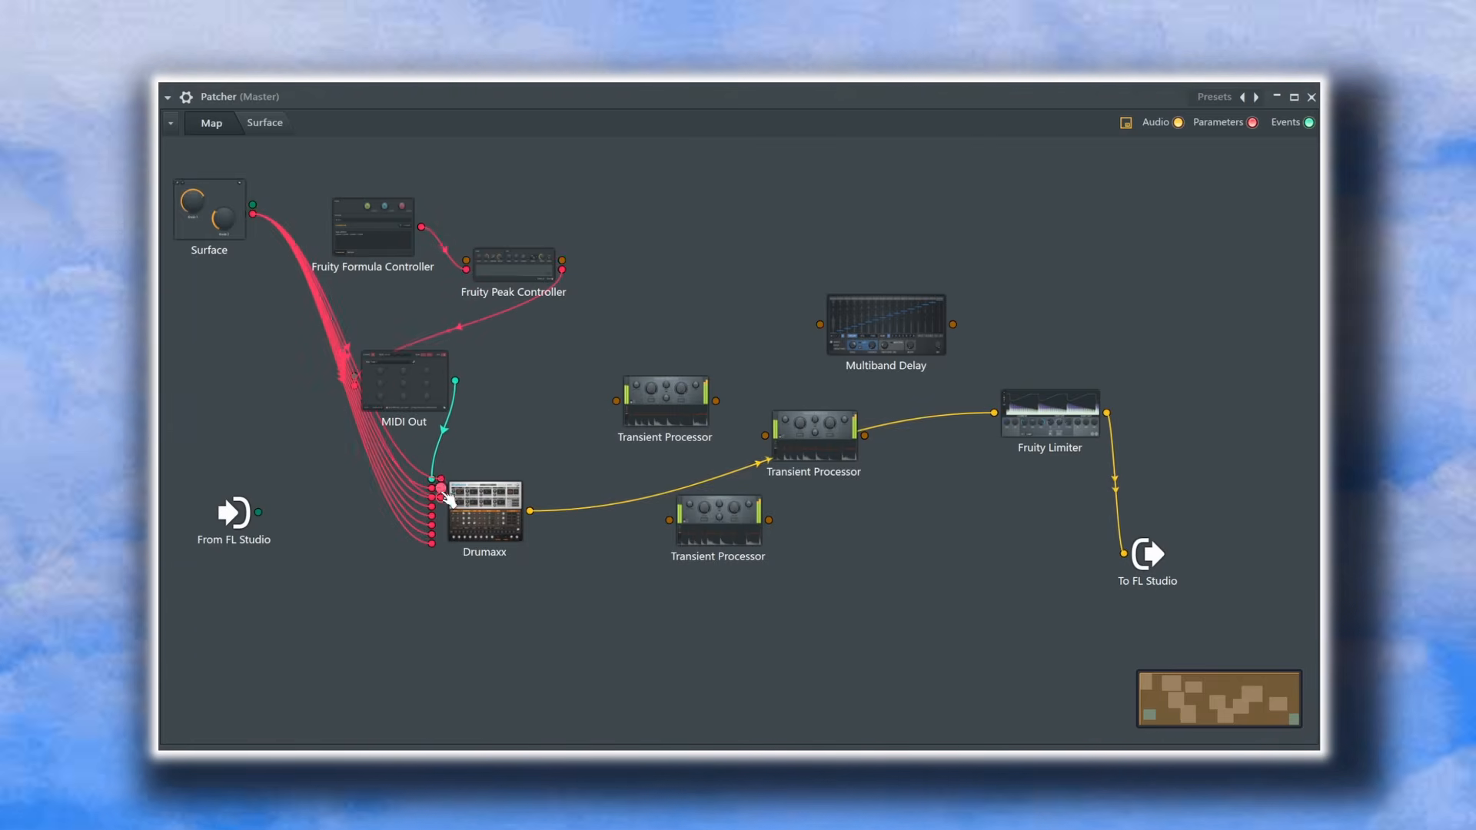
{"action": "left_click", "coordinate": [264, 123]}
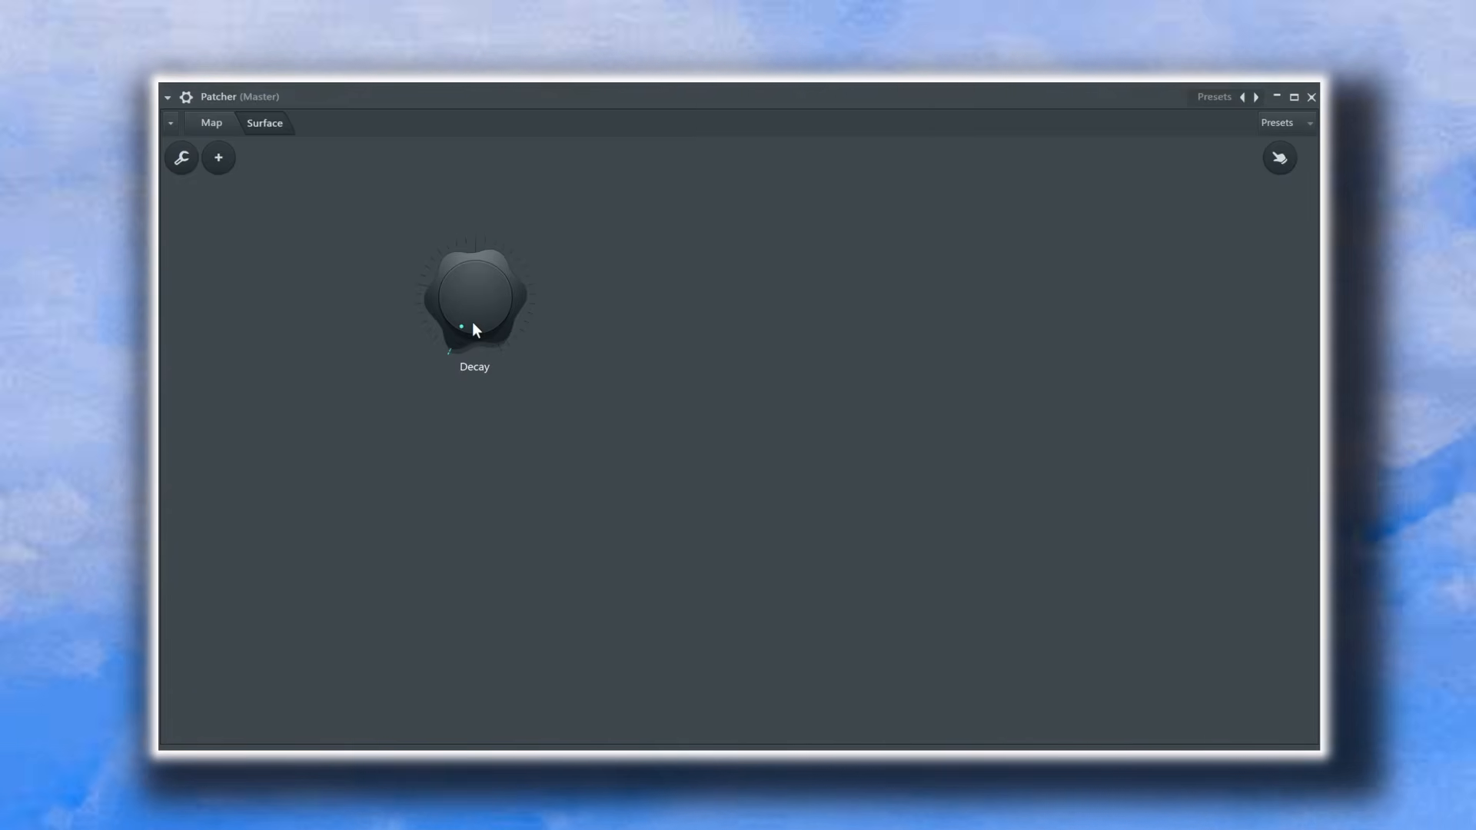
{"action": "left_click_drag", "start_coordinate": [471, 322], "coordinate": [474, 306]}
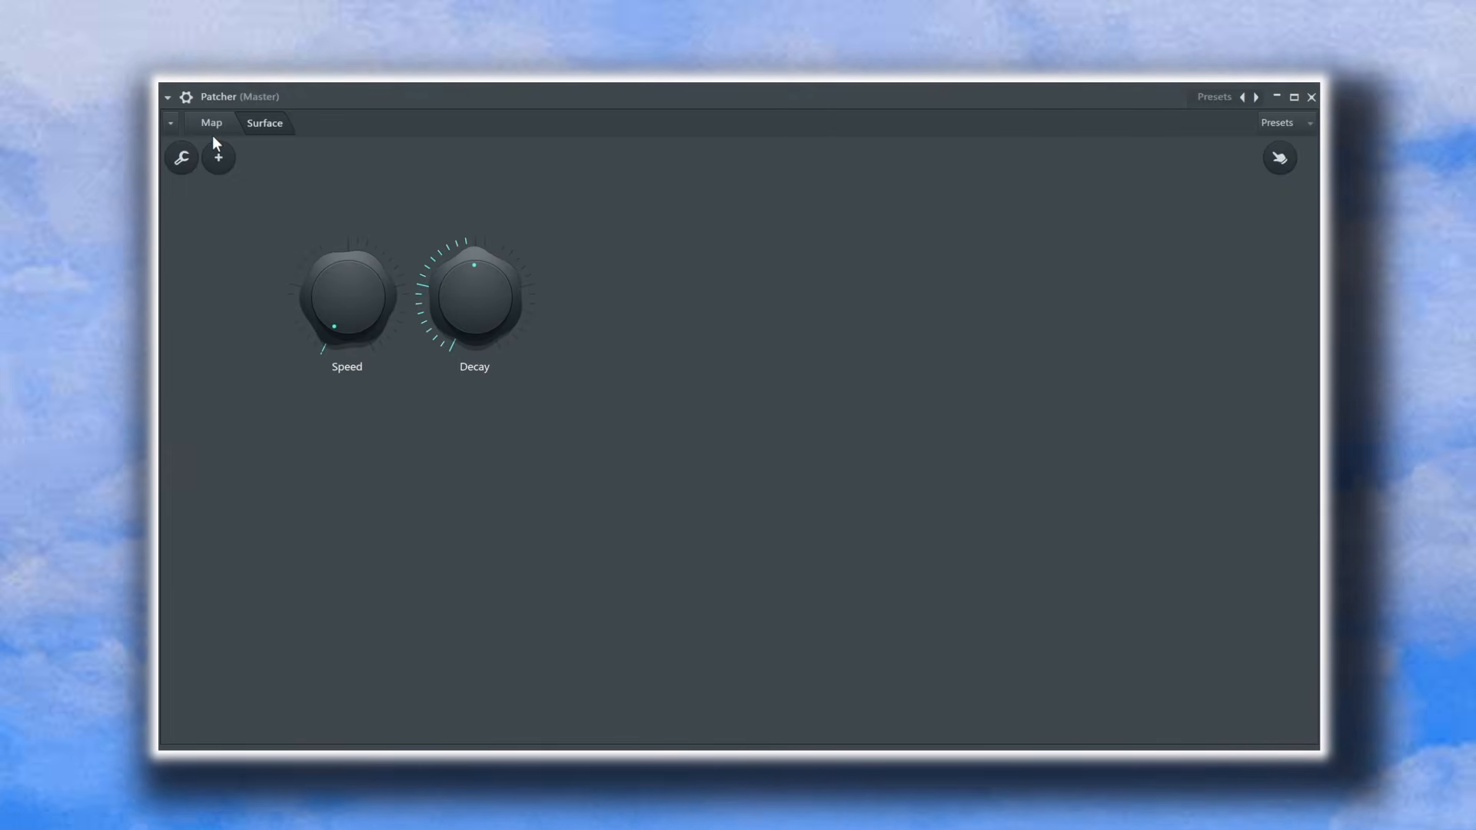
- Activate variable b of the Fruity Formula Controller as an input and connect the Surface's Speed output to it
{"action": "left_click", "coordinate": [212, 123]}
{"action": "left_click", "coordinate": [382, 236]}
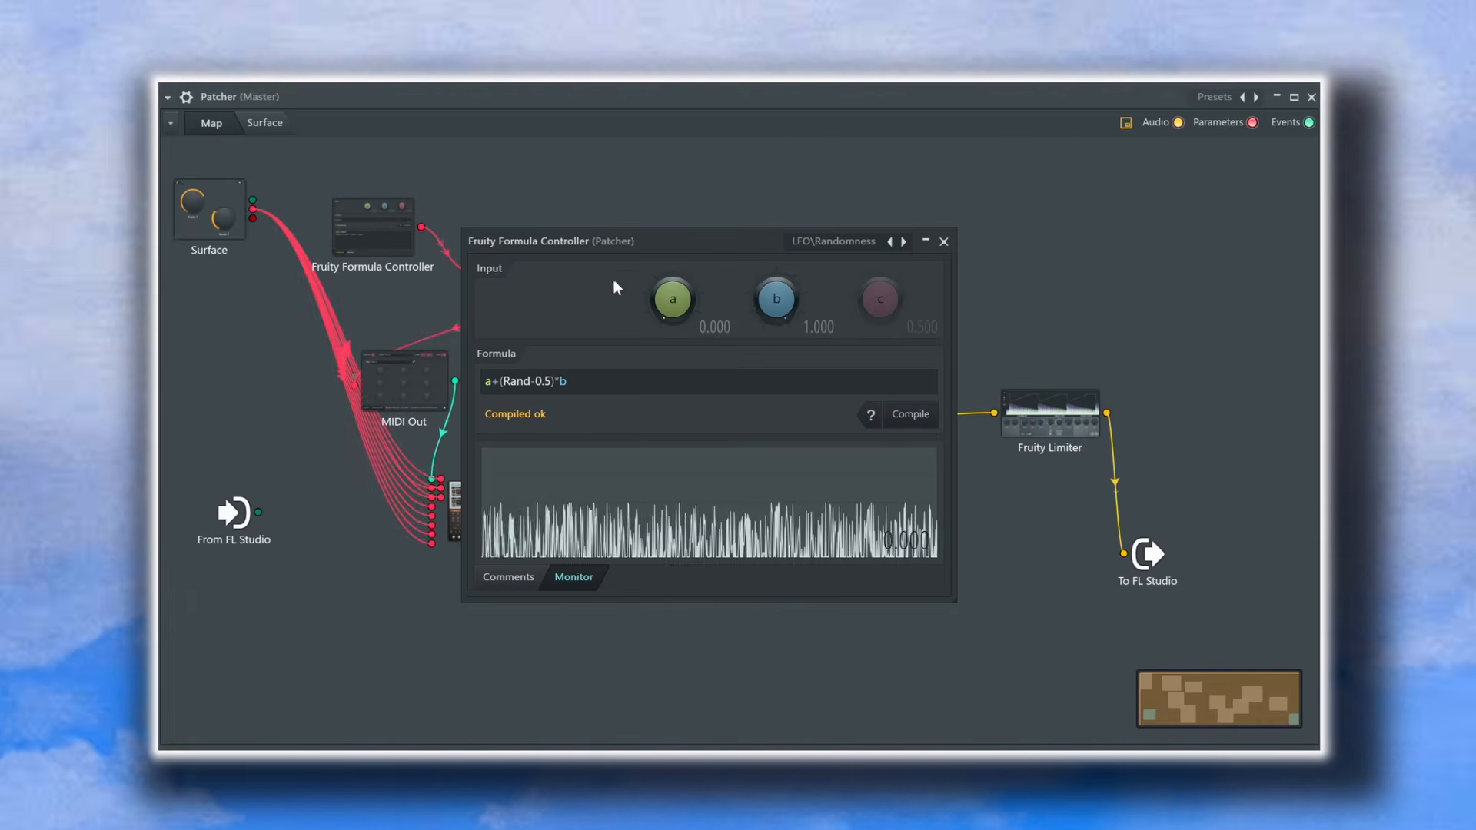
{"action": "right_click", "coordinate": [778, 306]}
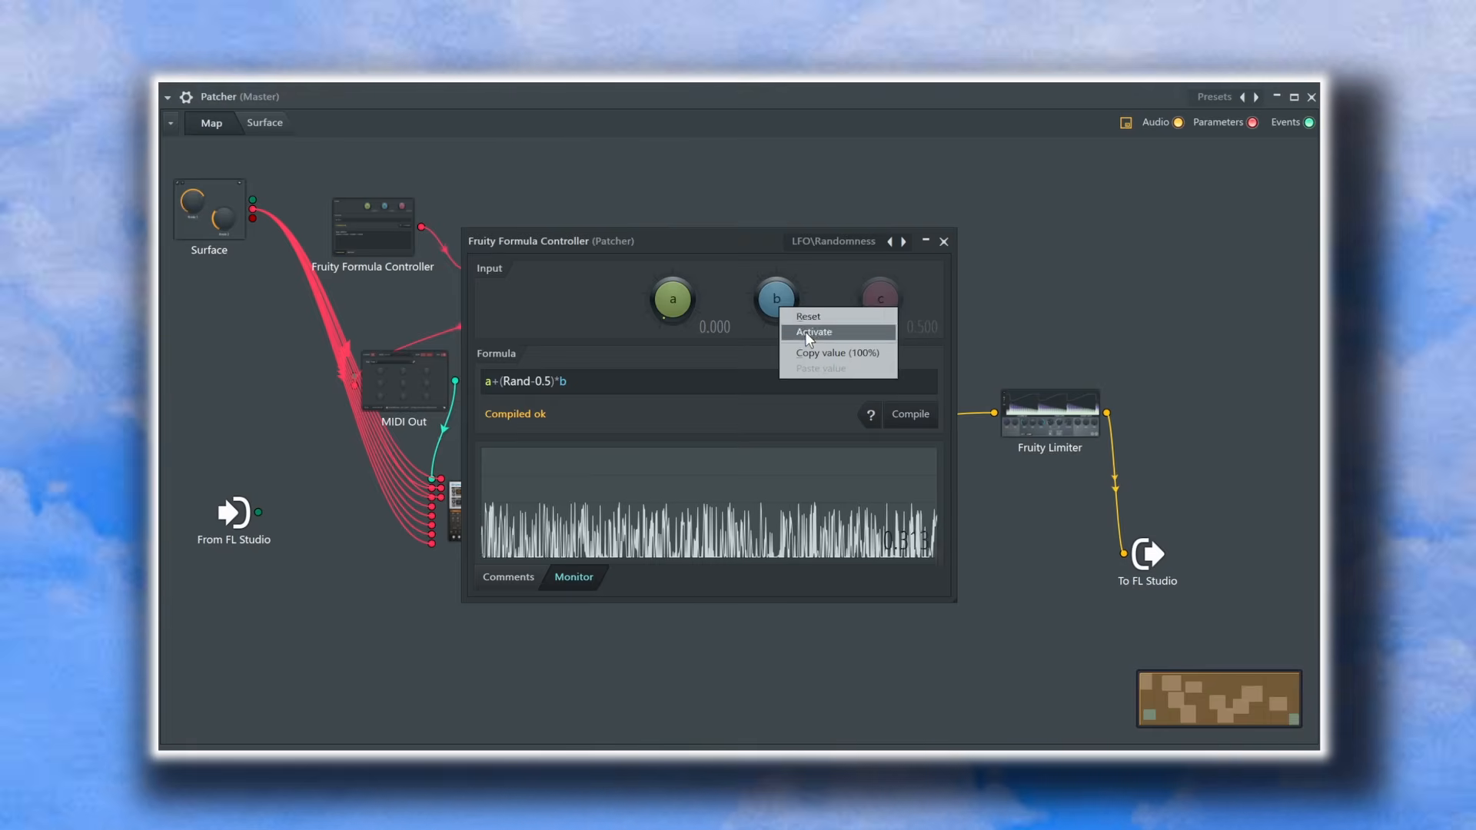
{"action": "left_click", "coordinate": [806, 331]}
{"action": "left_click", "coordinate": [944, 241]}
{"action": "left_click_drag", "start_coordinate": [259, 213], "coordinate": [325, 227]}
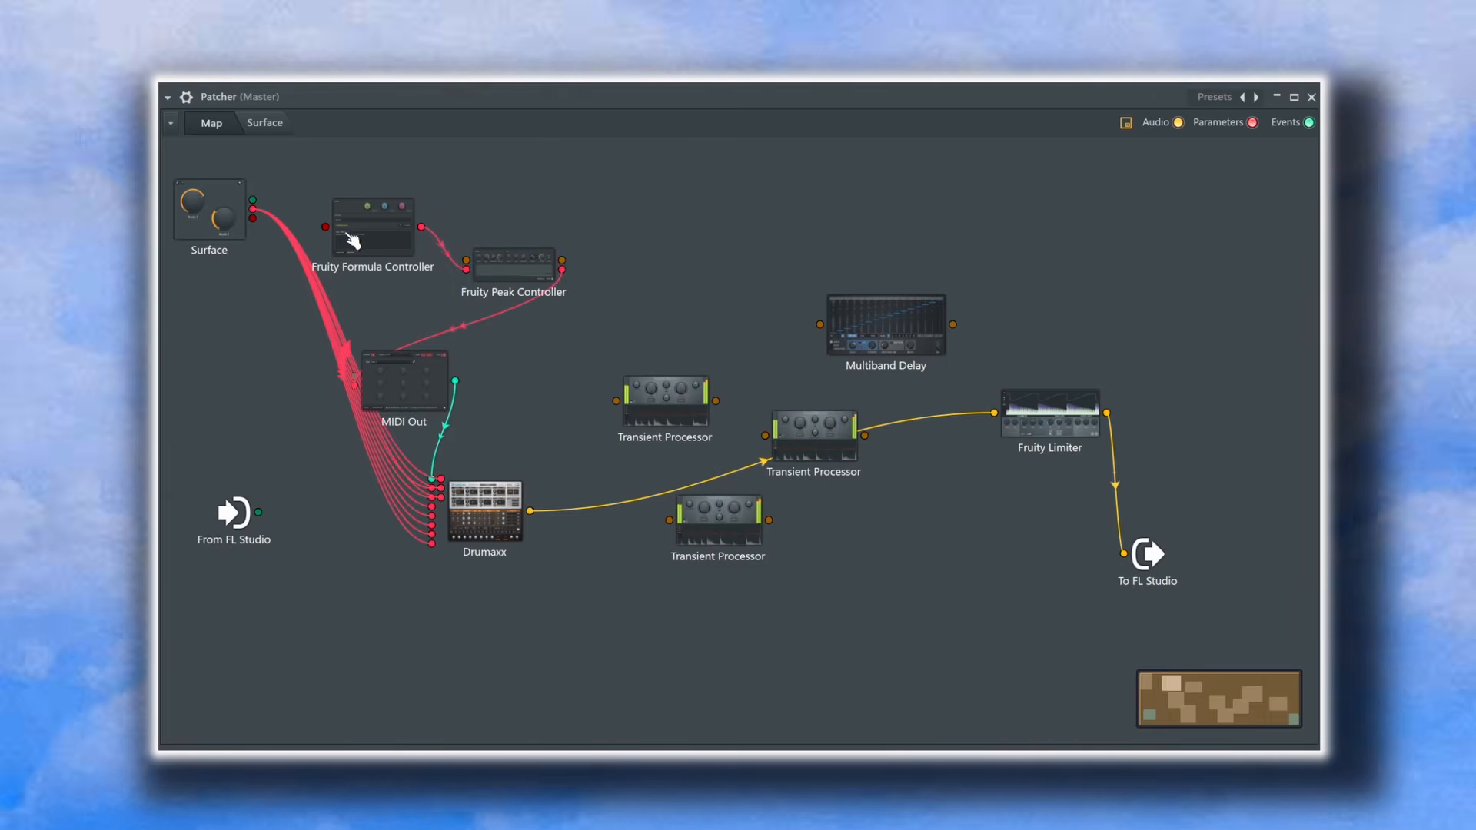
- Turn the Speed knob on the control surface up to its maximum and back down to hear the range
{"action": "left_click", "coordinate": [267, 123]}
{"action": "left_click_drag", "start_coordinate": [361, 313], "coordinate": [355, 277]}
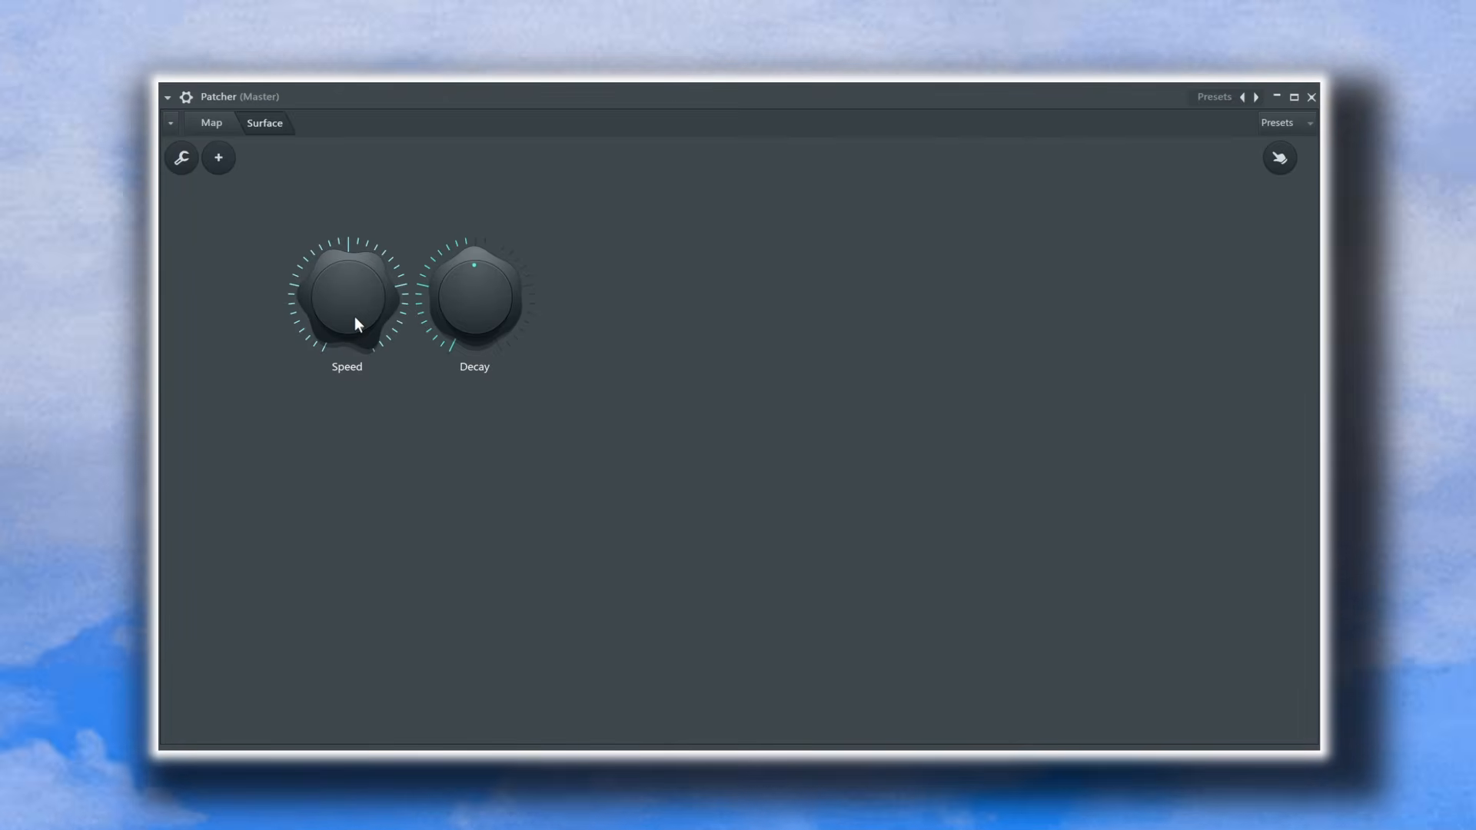
{"action": "left_click_drag", "start_coordinate": [354, 316], "coordinate": [353, 354]}
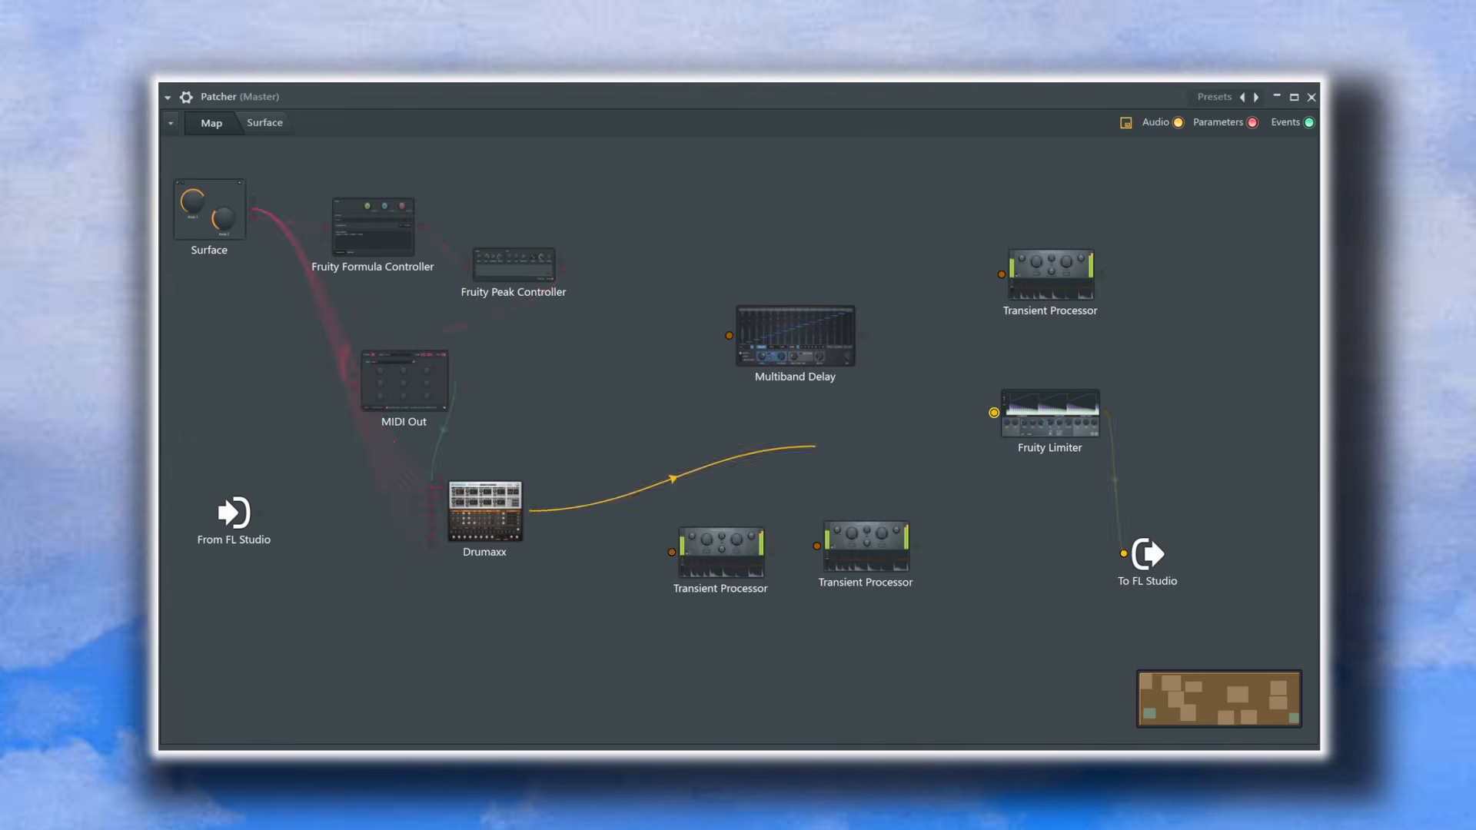
- Route the Drumaxx audio through the two lower Transient Processors in series and into the Fruity Limiter
{"action": "left_click_drag", "start_coordinate": [824, 462], "coordinate": [671, 552]}
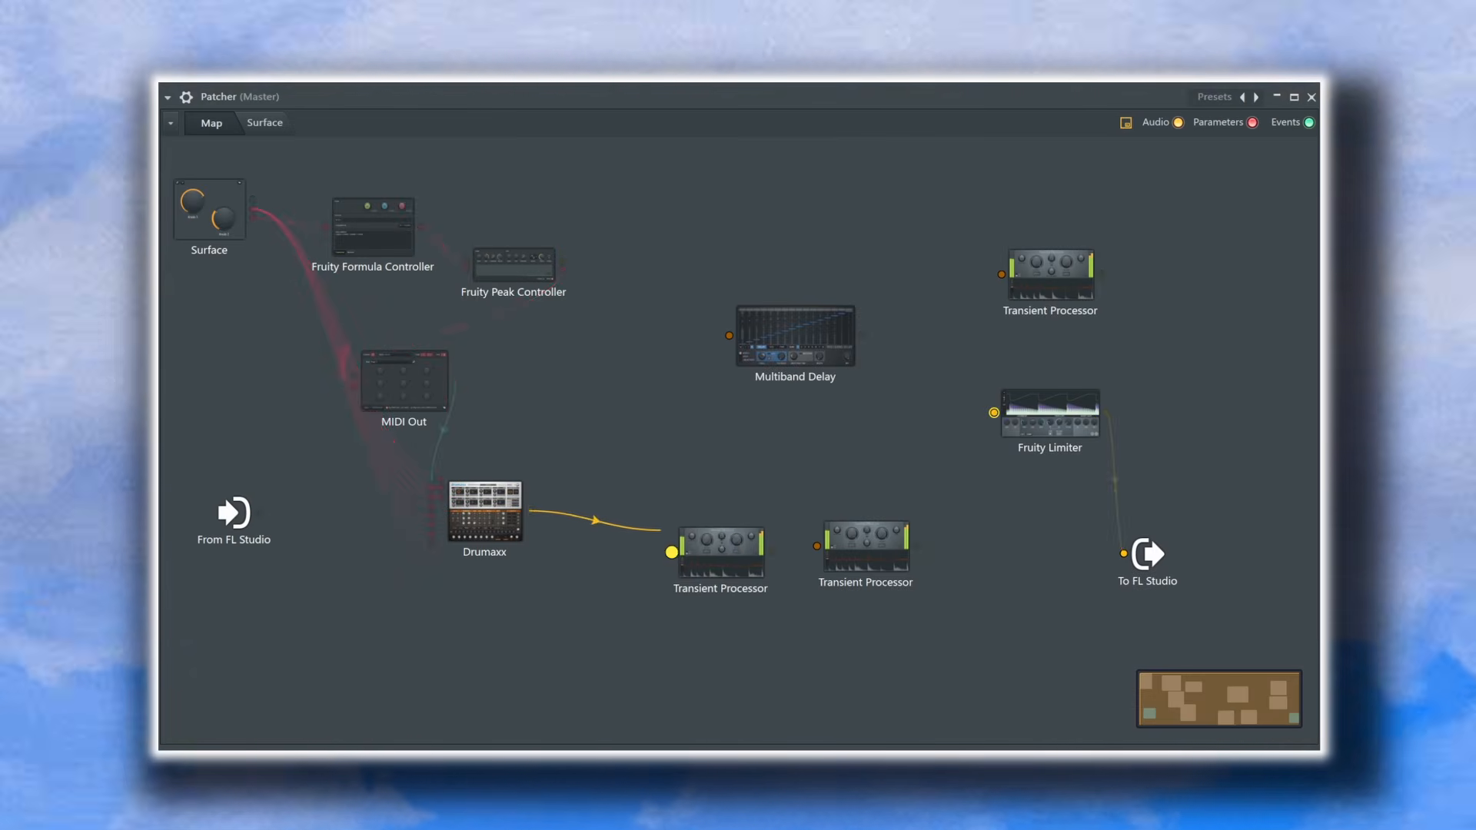
{"action": "left_click_drag", "start_coordinate": [772, 553], "coordinate": [817, 546]}
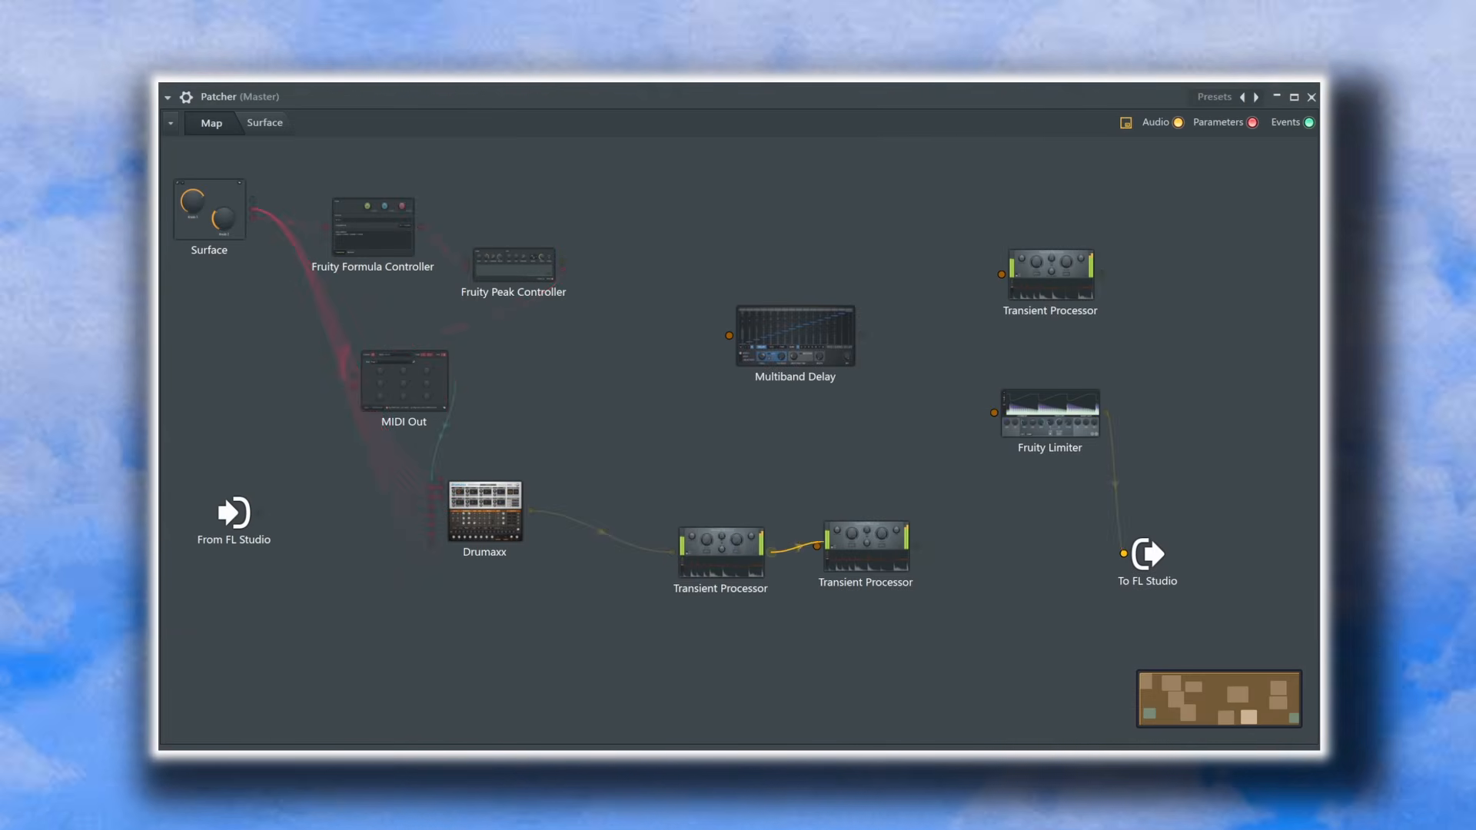
{"action": "left_click_drag", "start_coordinate": [918, 546], "coordinate": [994, 412]}
- Change the attack and release shapes from smooth to square curves in both of the chained Transient Processors
{"action": "double_click", "coordinate": [753, 546]}
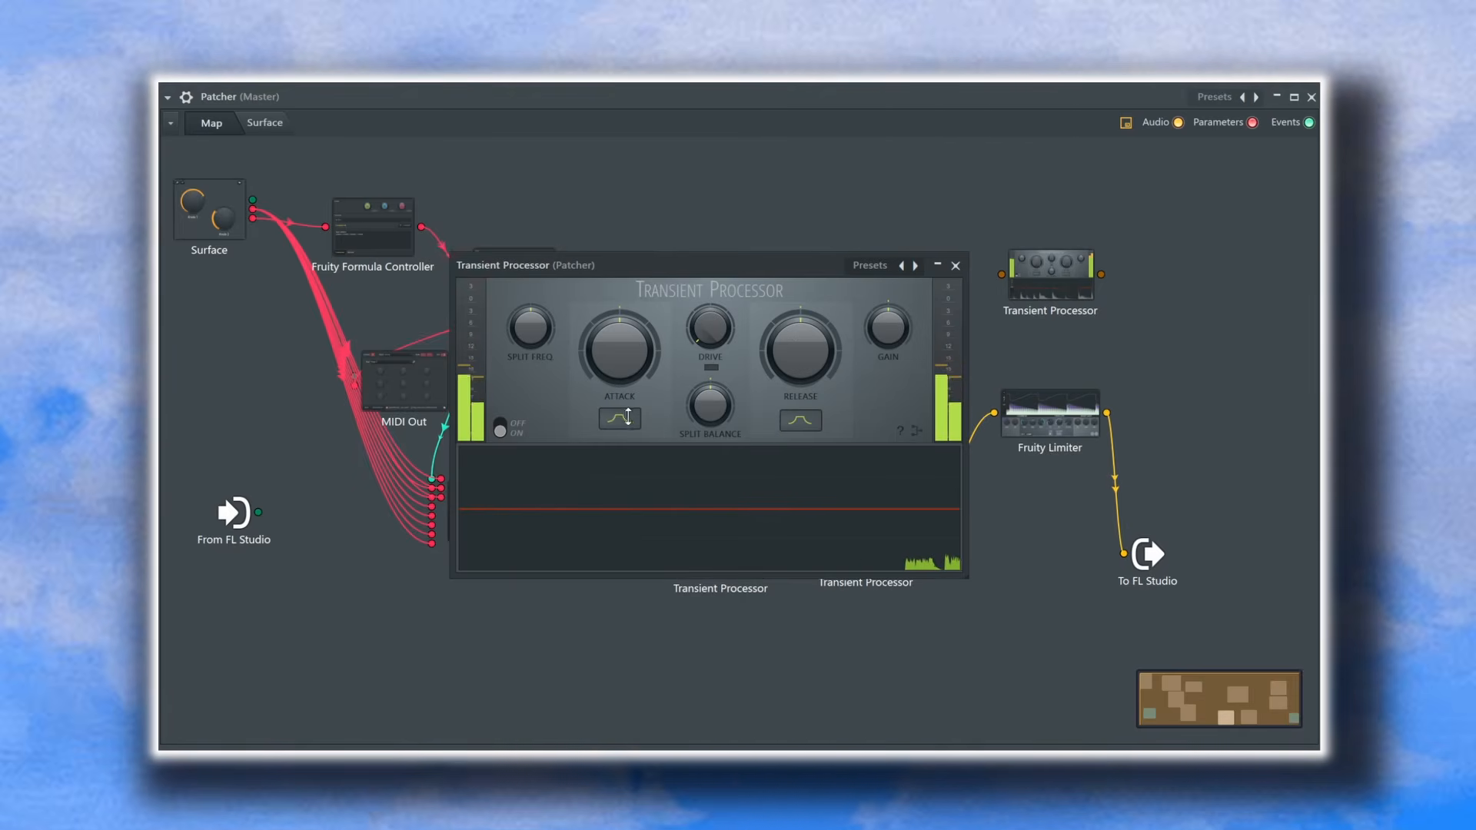
{"action": "left_click", "coordinate": [803, 424]}
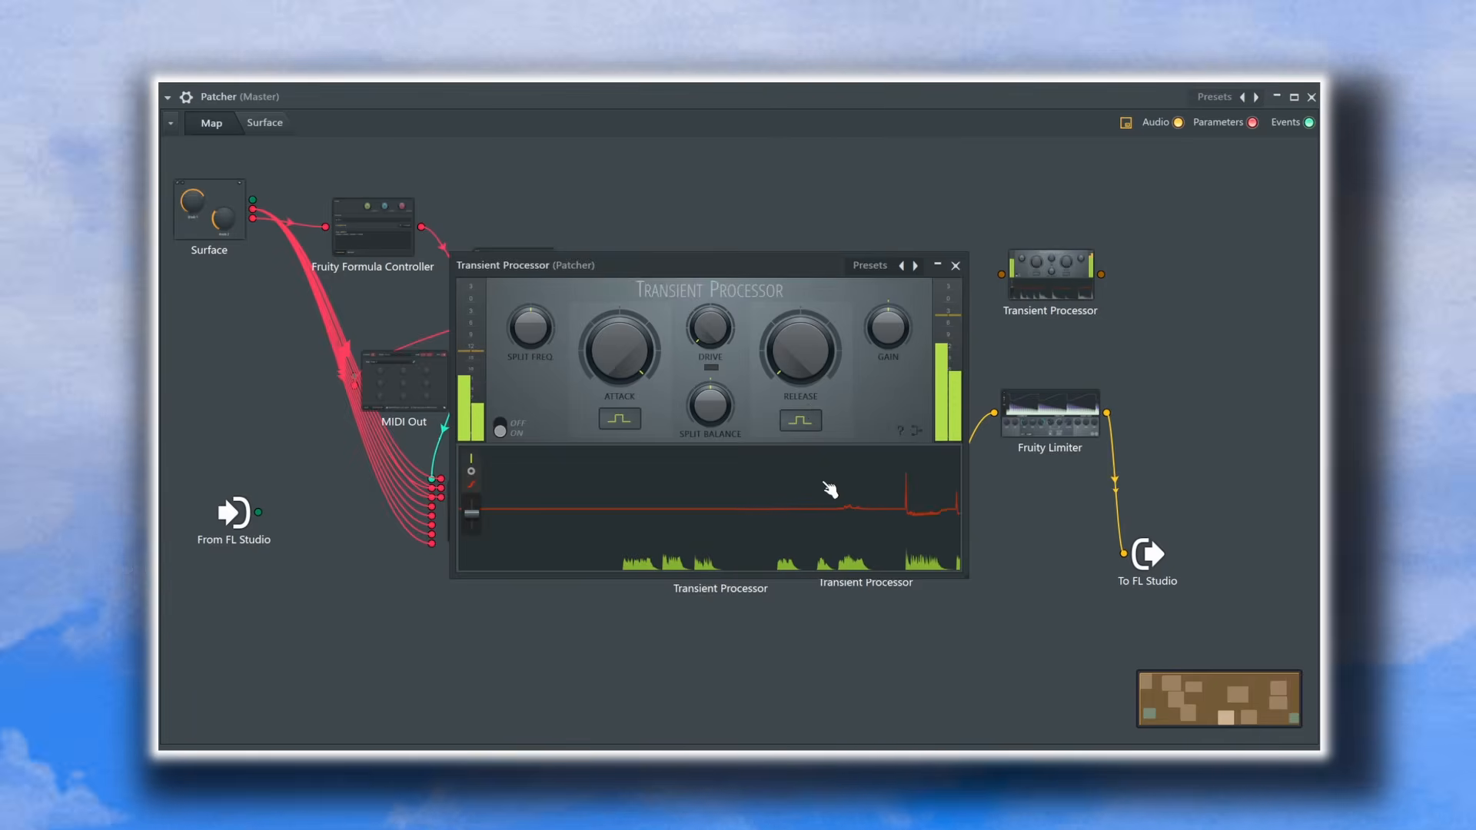
{"action": "key", "text": "Escape"}
{"action": "double_click", "coordinate": [853, 551]}
{"action": "left_click", "coordinate": [631, 419]}
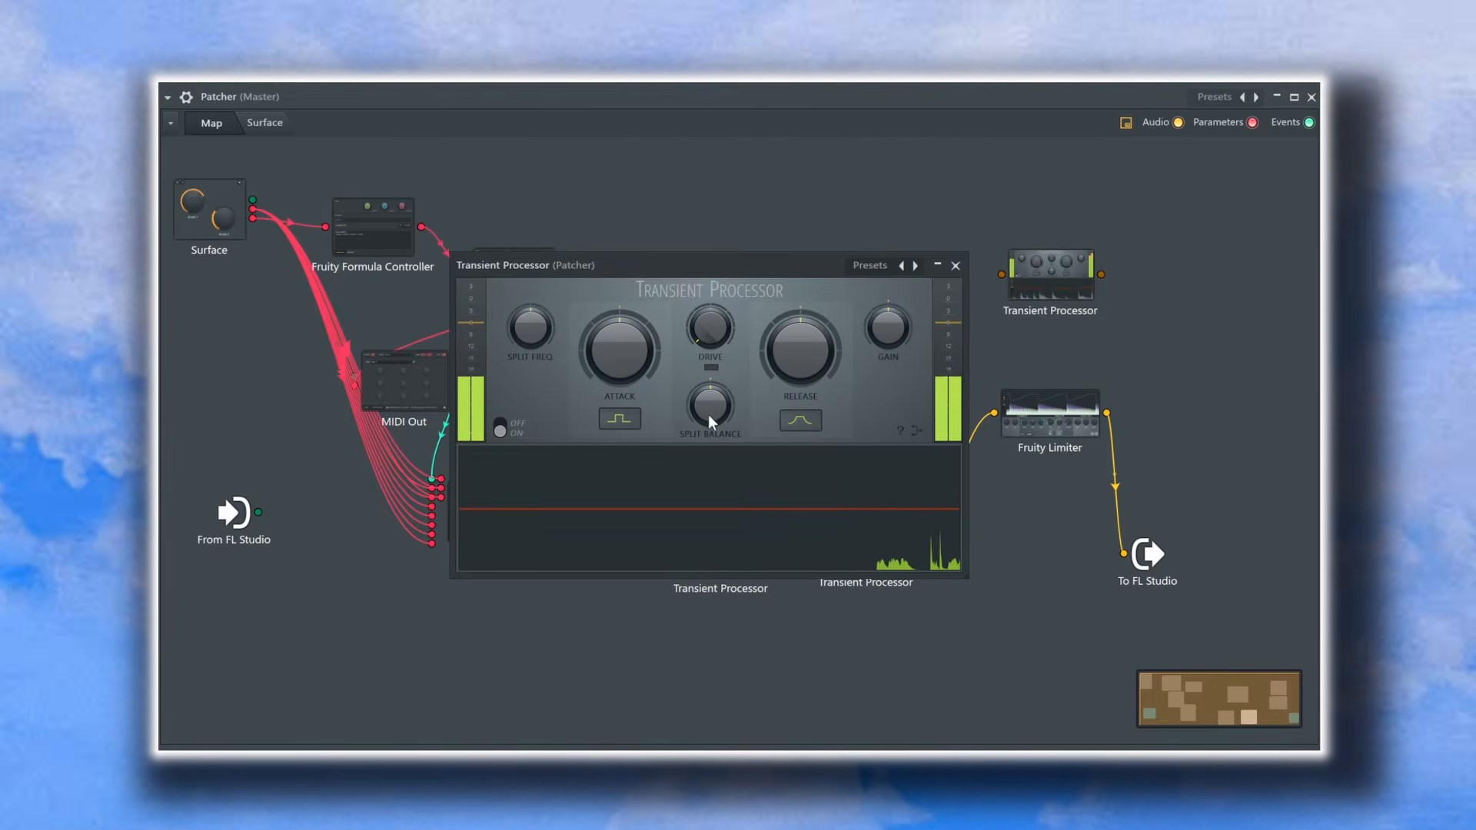
{"action": "left_click", "coordinate": [800, 421]}
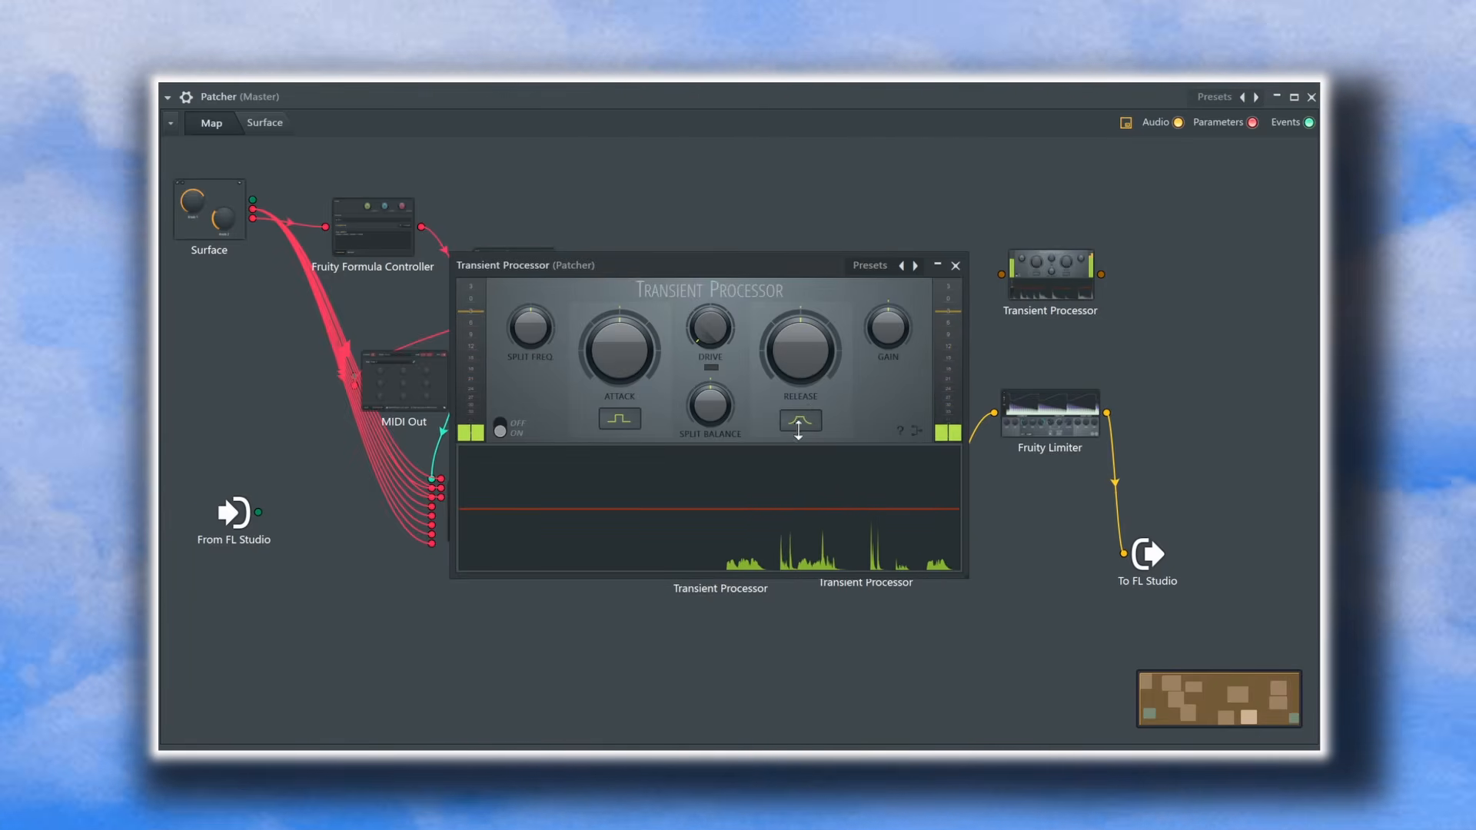
{"action": "key", "text": "Escape"}
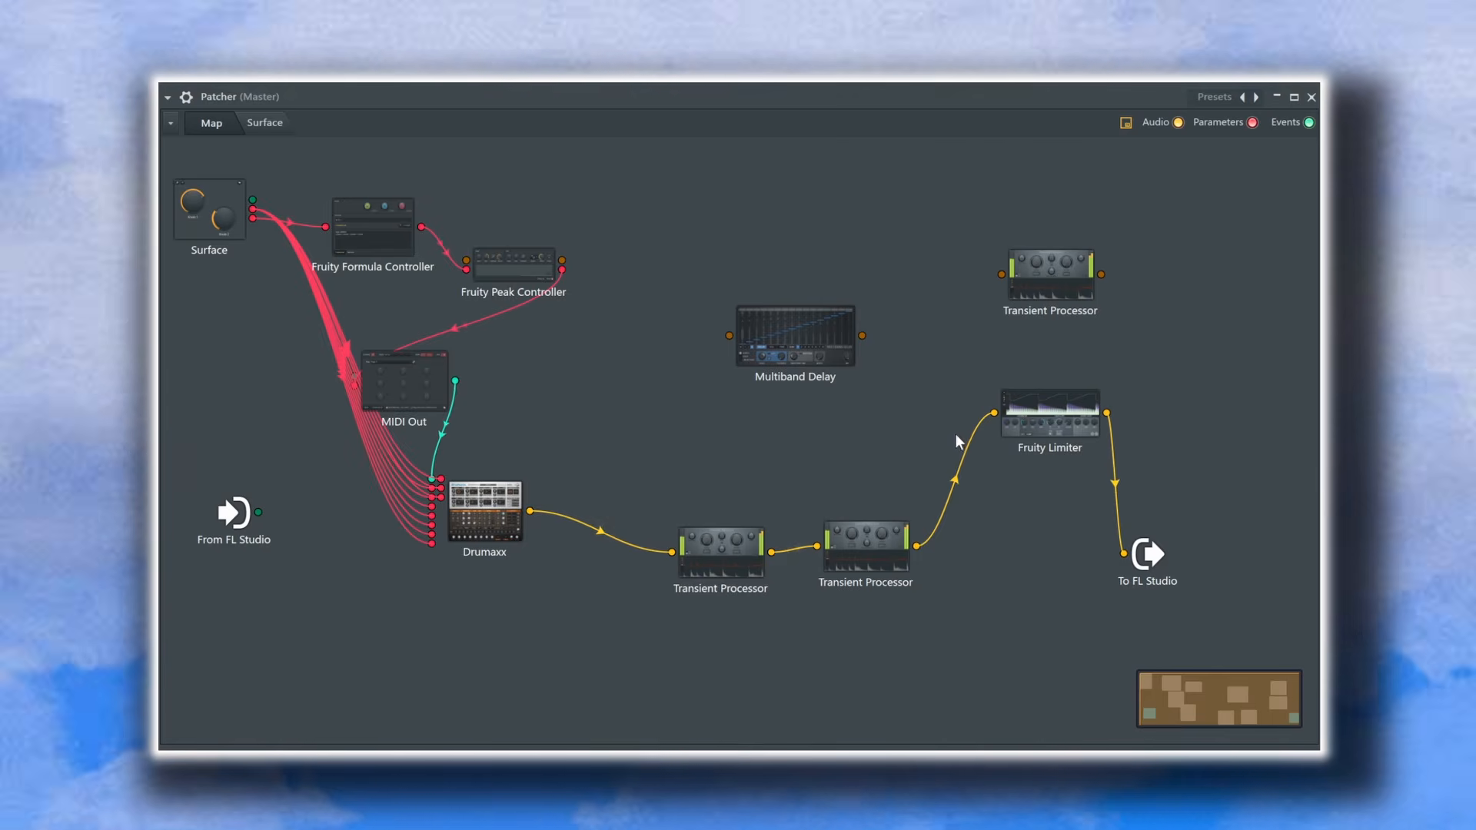
- Insert the Multiband Delay between the second Transient Processor and the Fruity Limiter in the audio chain
{"action": "left_click_drag", "start_coordinate": [995, 414], "coordinate": [729, 336]}
{"action": "left_click_drag", "start_coordinate": [861, 342], "coordinate": [862, 338]}
{"action": "left_click_drag", "start_coordinate": [992, 423], "coordinate": [993, 413]}
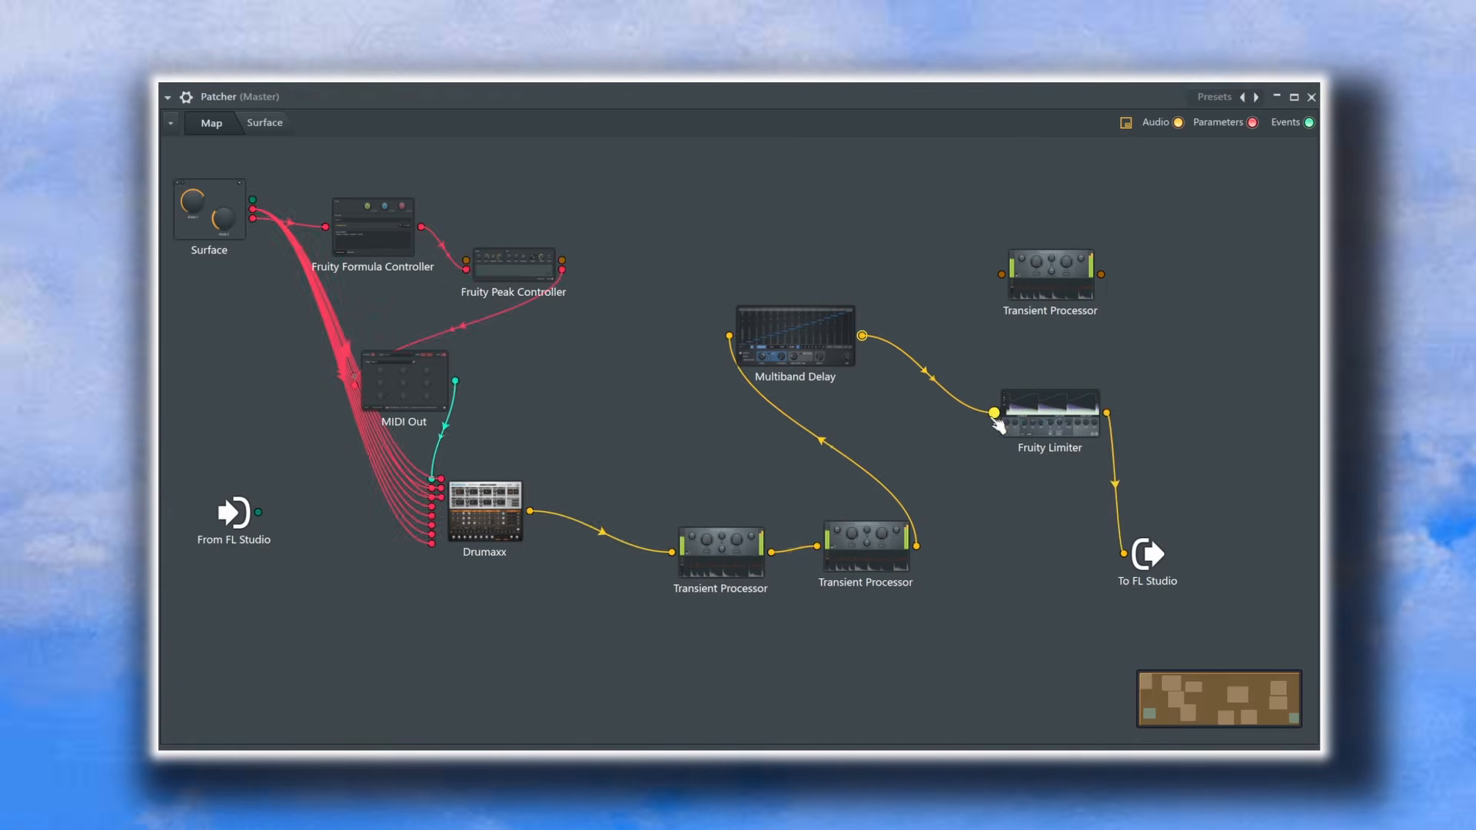
- Switch on x 0.1 and Keep Pitch in the Multiband Delay, and activate its note-symbol switch, Scale, Feedback and Morph parameters as inputs
{"action": "left_click", "coordinate": [807, 342]}
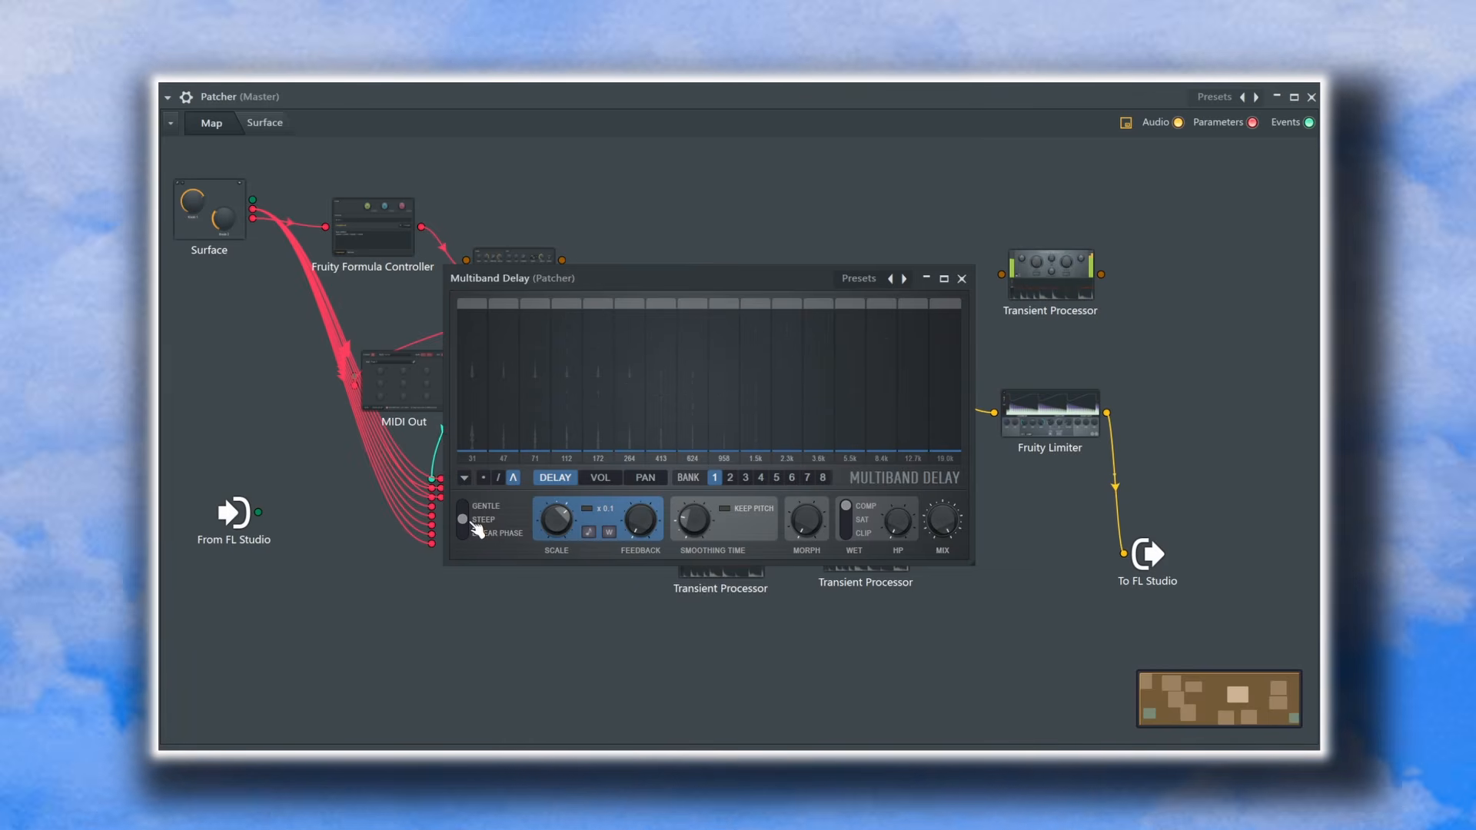
{"action": "right_click", "coordinate": [594, 538]}
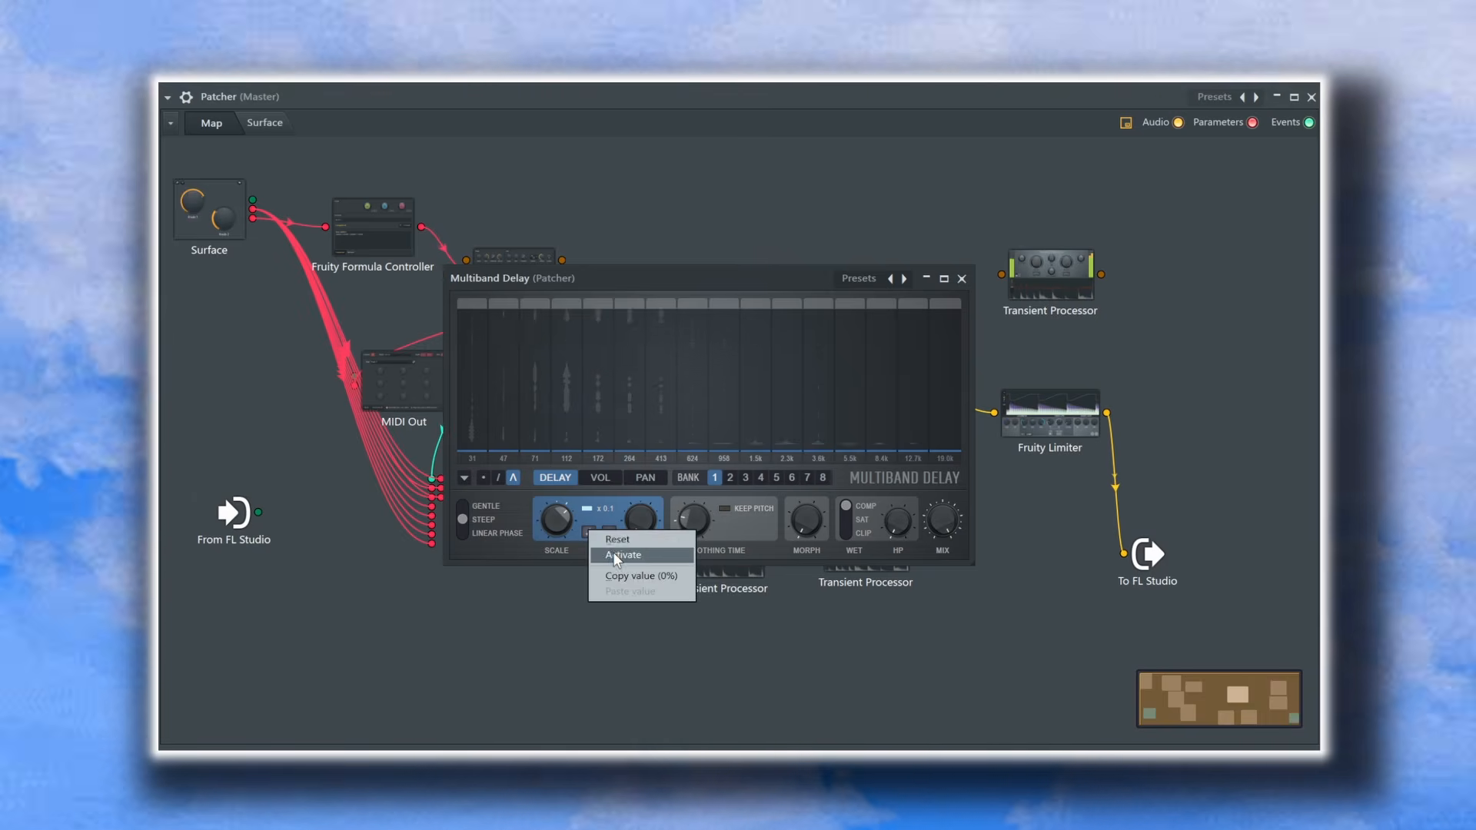
{"action": "left_click", "coordinate": [612, 552]}
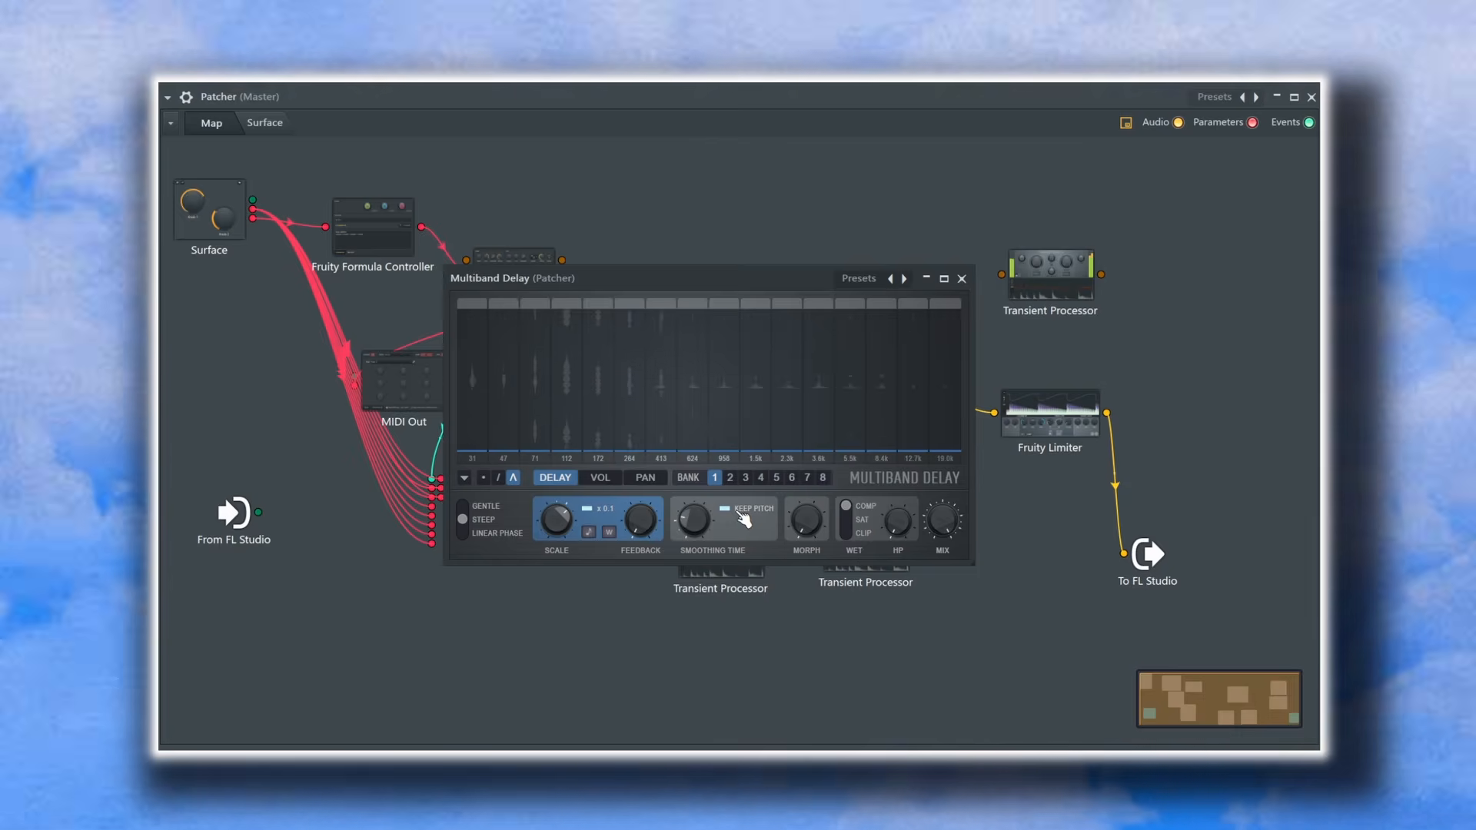
{"action": "right_click", "coordinate": [565, 531]}
{"action": "left_click", "coordinate": [622, 552]}
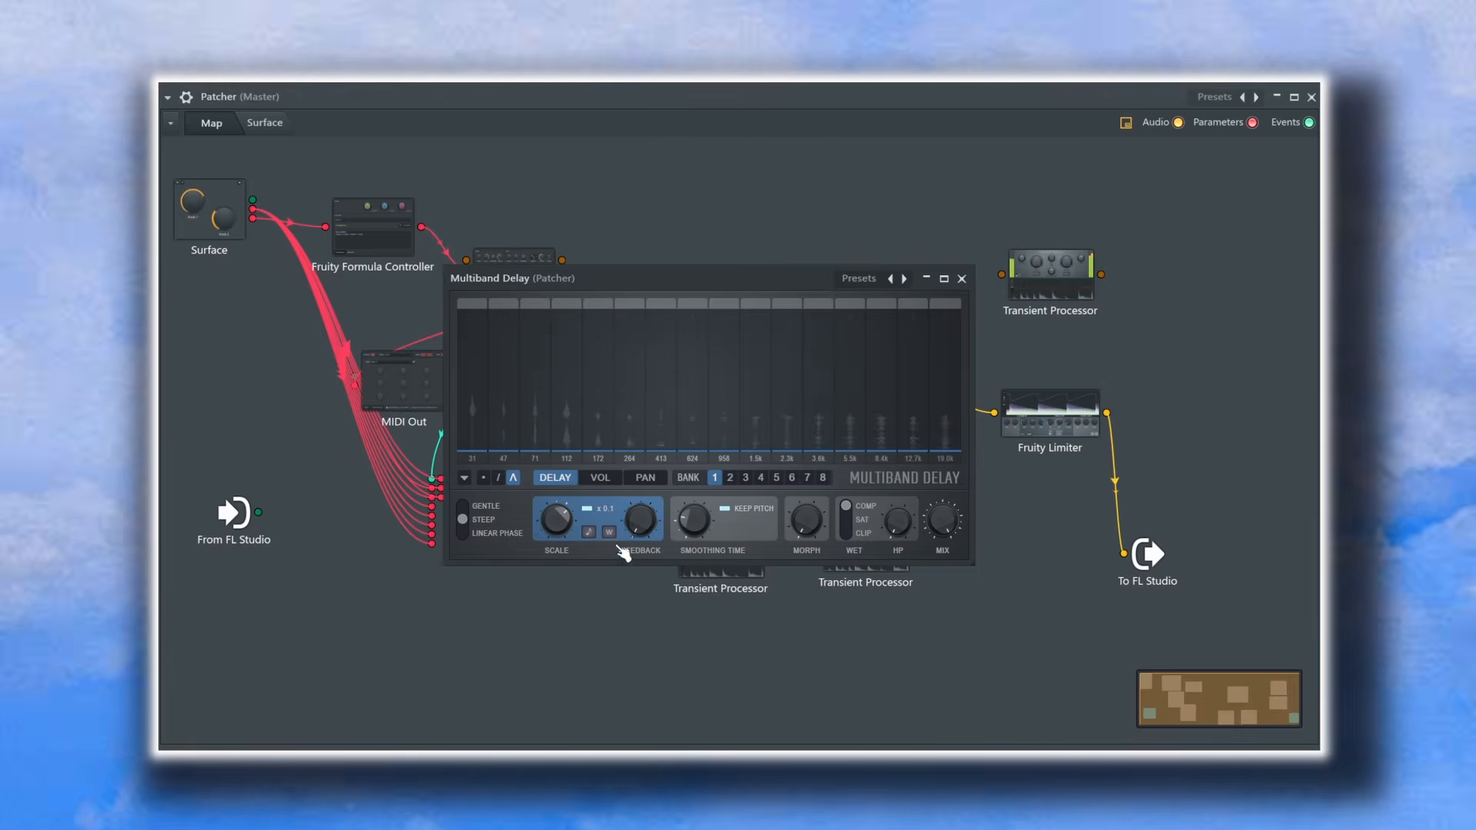
{"action": "right_click", "coordinate": [642, 526]}
{"action": "left_click", "coordinate": [662, 551]}
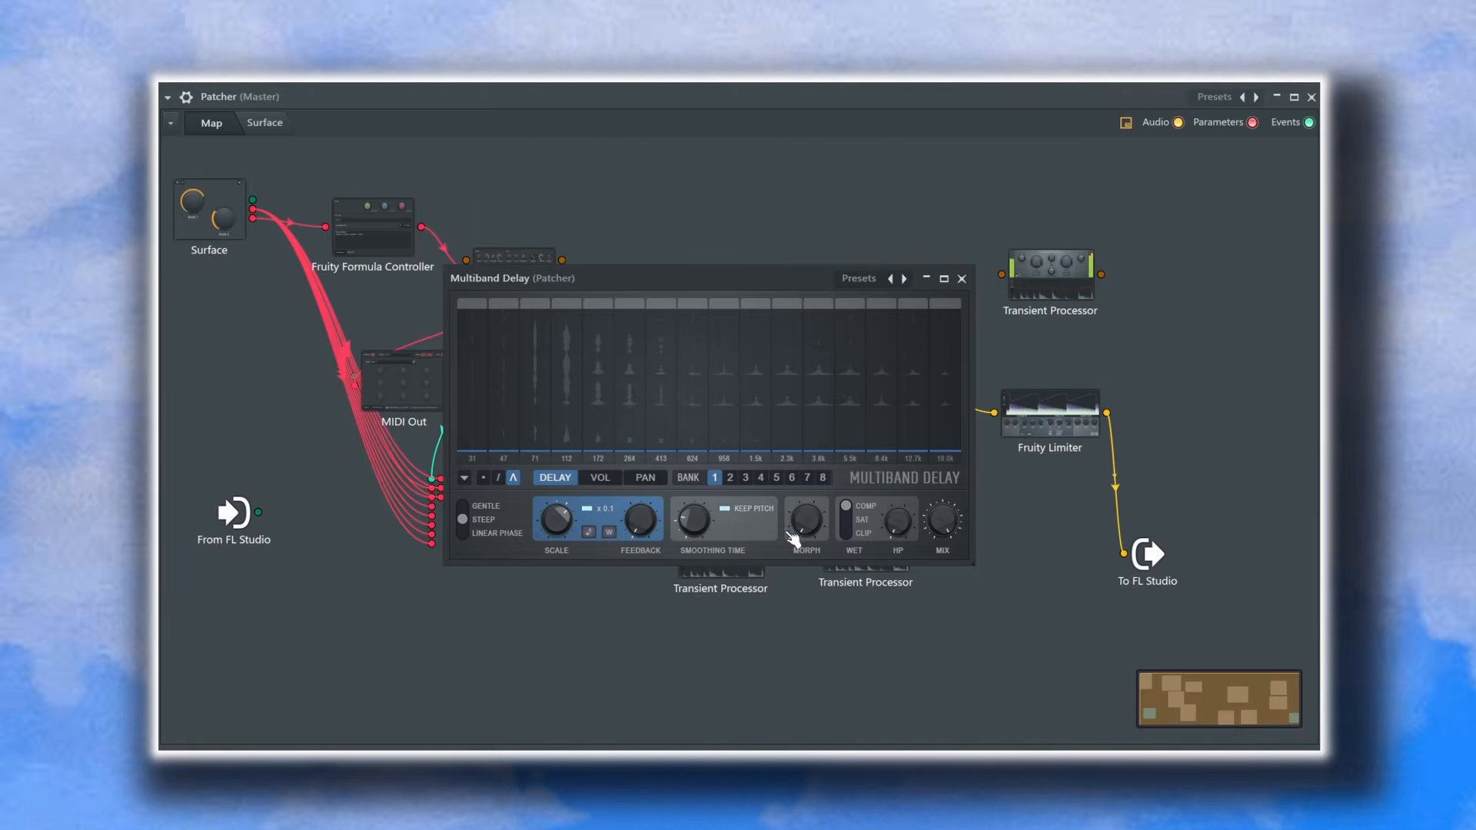
{"action": "right_click", "coordinate": [799, 531]}
{"action": "left_click", "coordinate": [824, 555]}
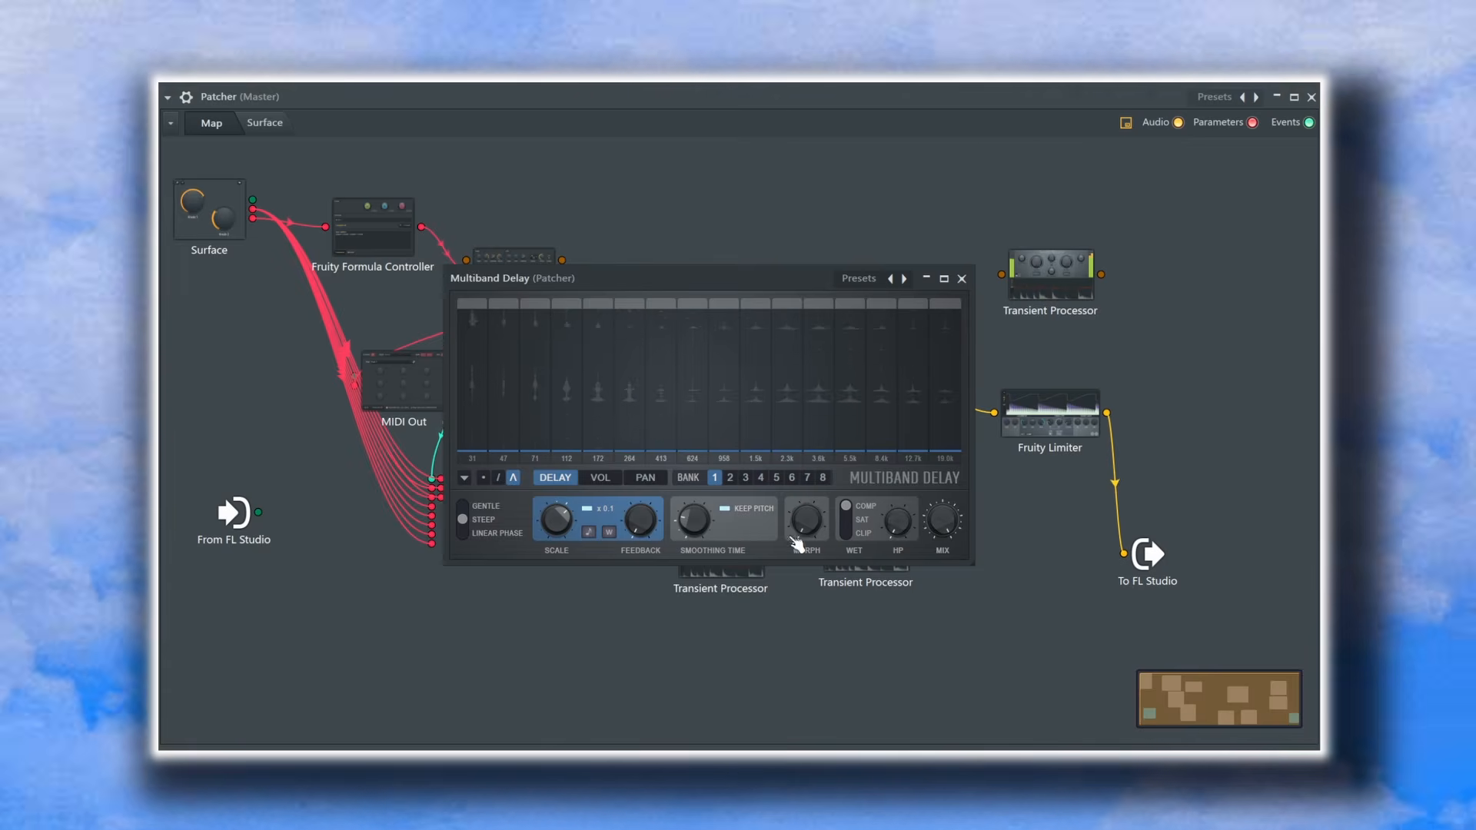
- Draw a different per-band delay curve in each of banks 2, 3, 4 and 5 of the Multiband Delay
{"action": "left_click", "coordinate": [731, 479]}
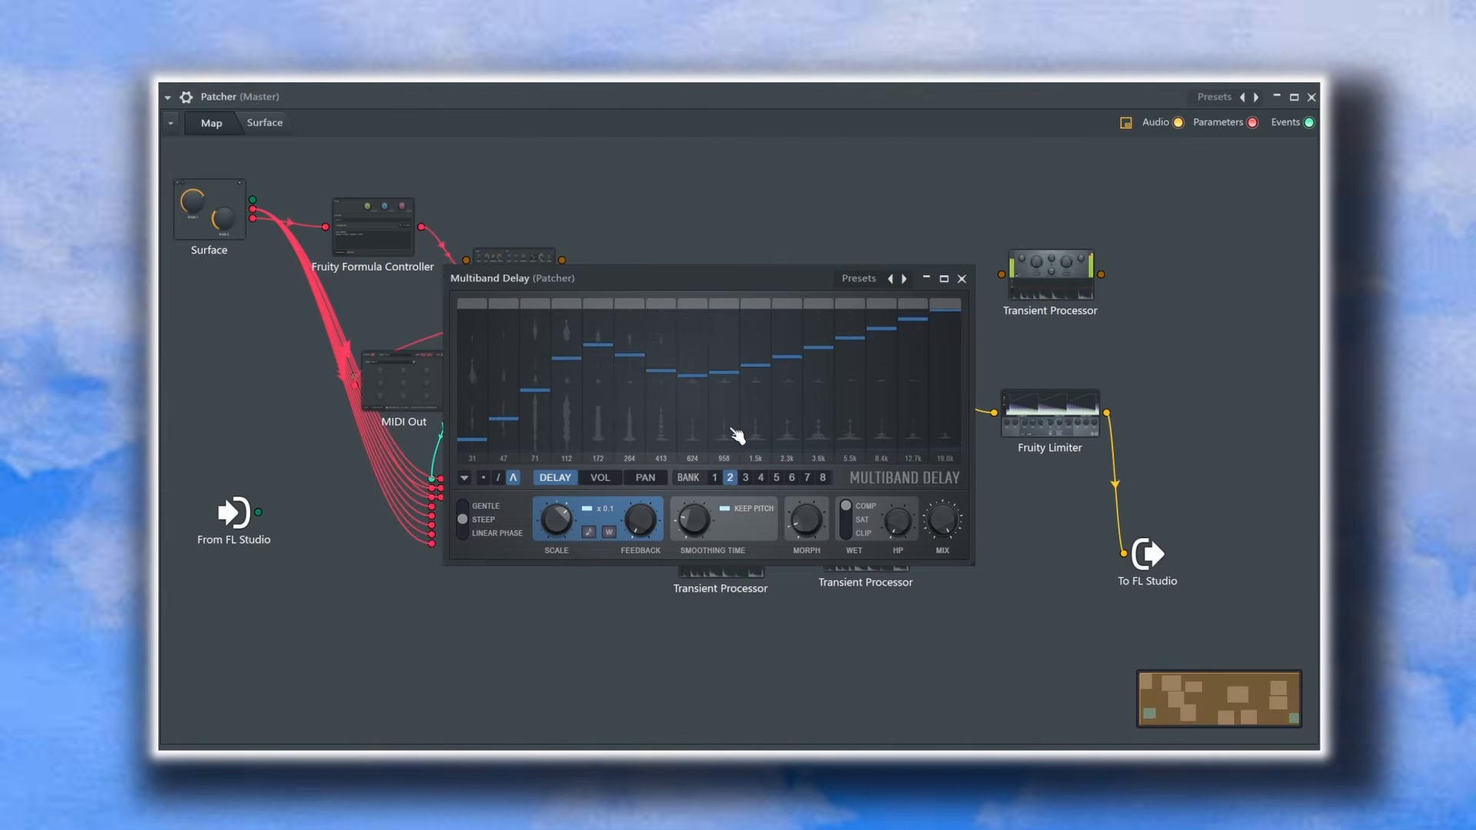
{"action": "left_click_drag", "start_coordinate": [737, 436], "coordinate": [923, 488]}
{"action": "left_click", "coordinate": [745, 479]}
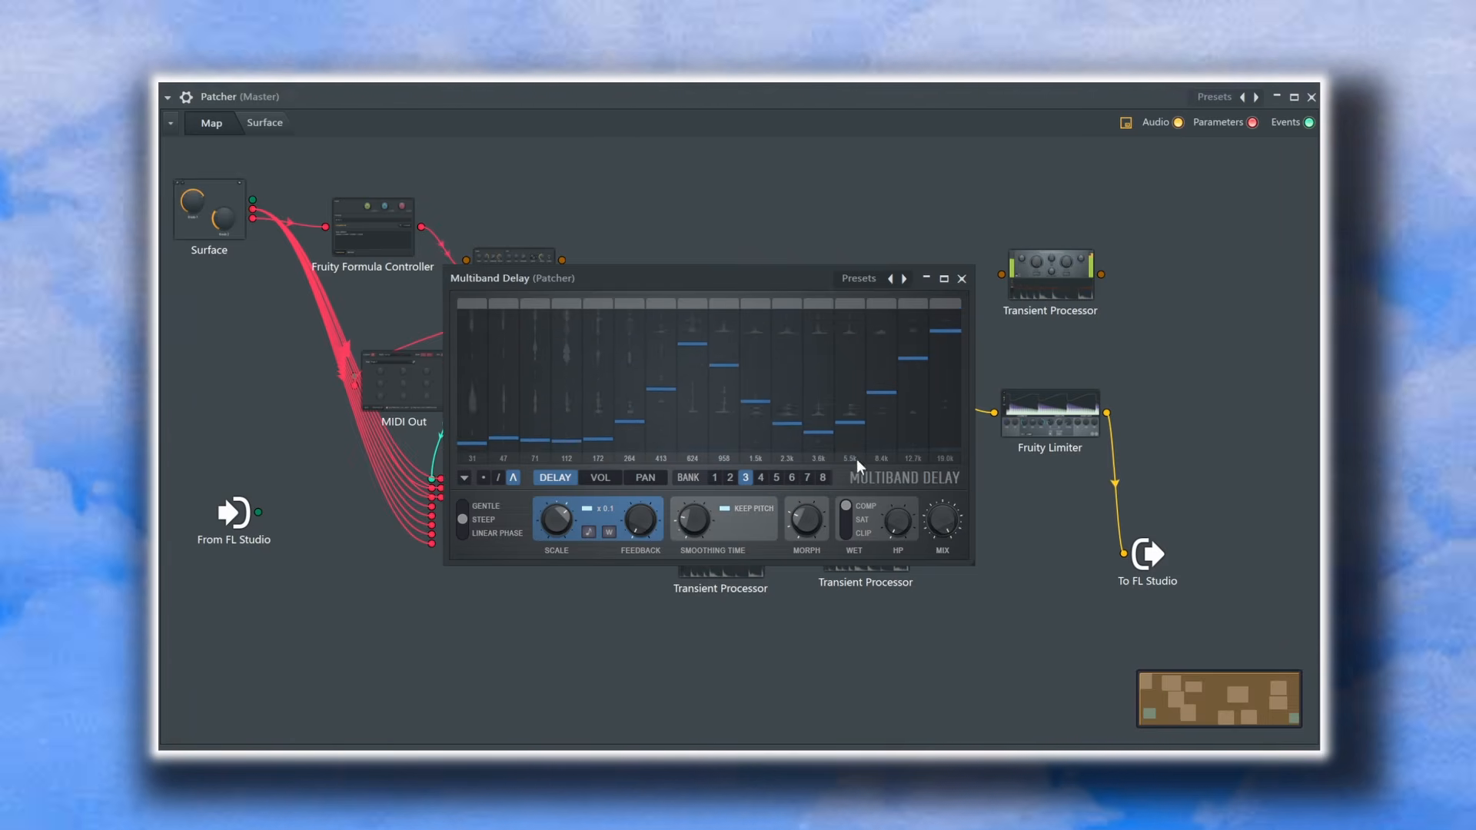
{"action": "left_click", "coordinate": [761, 479]}
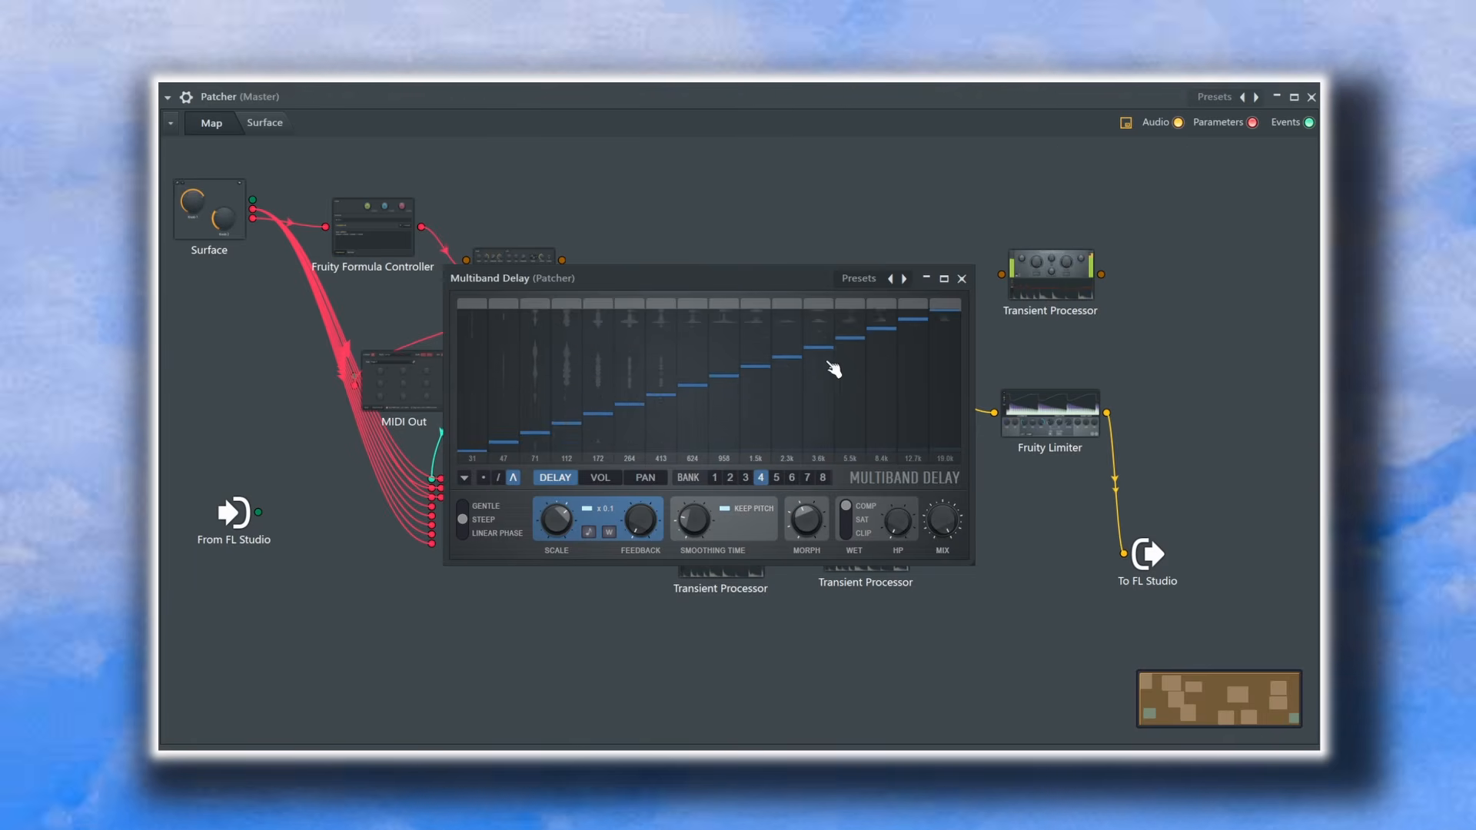
{"action": "mouse_move", "coordinate": [826, 341]}
{"action": "left_mouse_down"}
{"action": "mouse_move", "coordinate": [662, 438]}
{"action": "mouse_move", "coordinate": [554, 471]}
{"action": "left_mouse_up"}
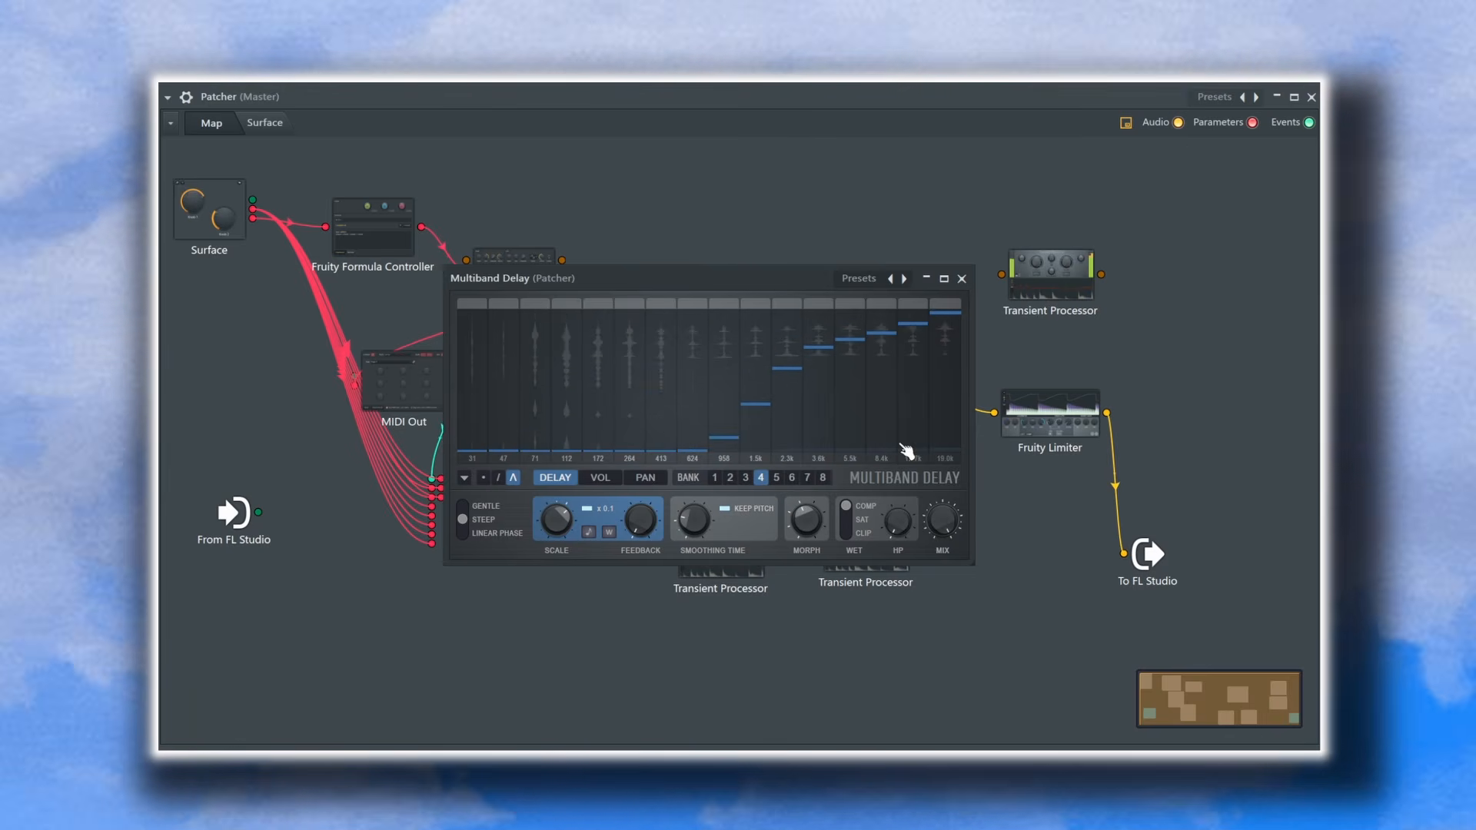
{"action": "mouse_move", "coordinate": [907, 452]}
{"action": "left_mouse_down"}
{"action": "mouse_move", "coordinate": [948, 441]}
{"action": "mouse_move", "coordinate": [921, 454]}
{"action": "left_mouse_up"}
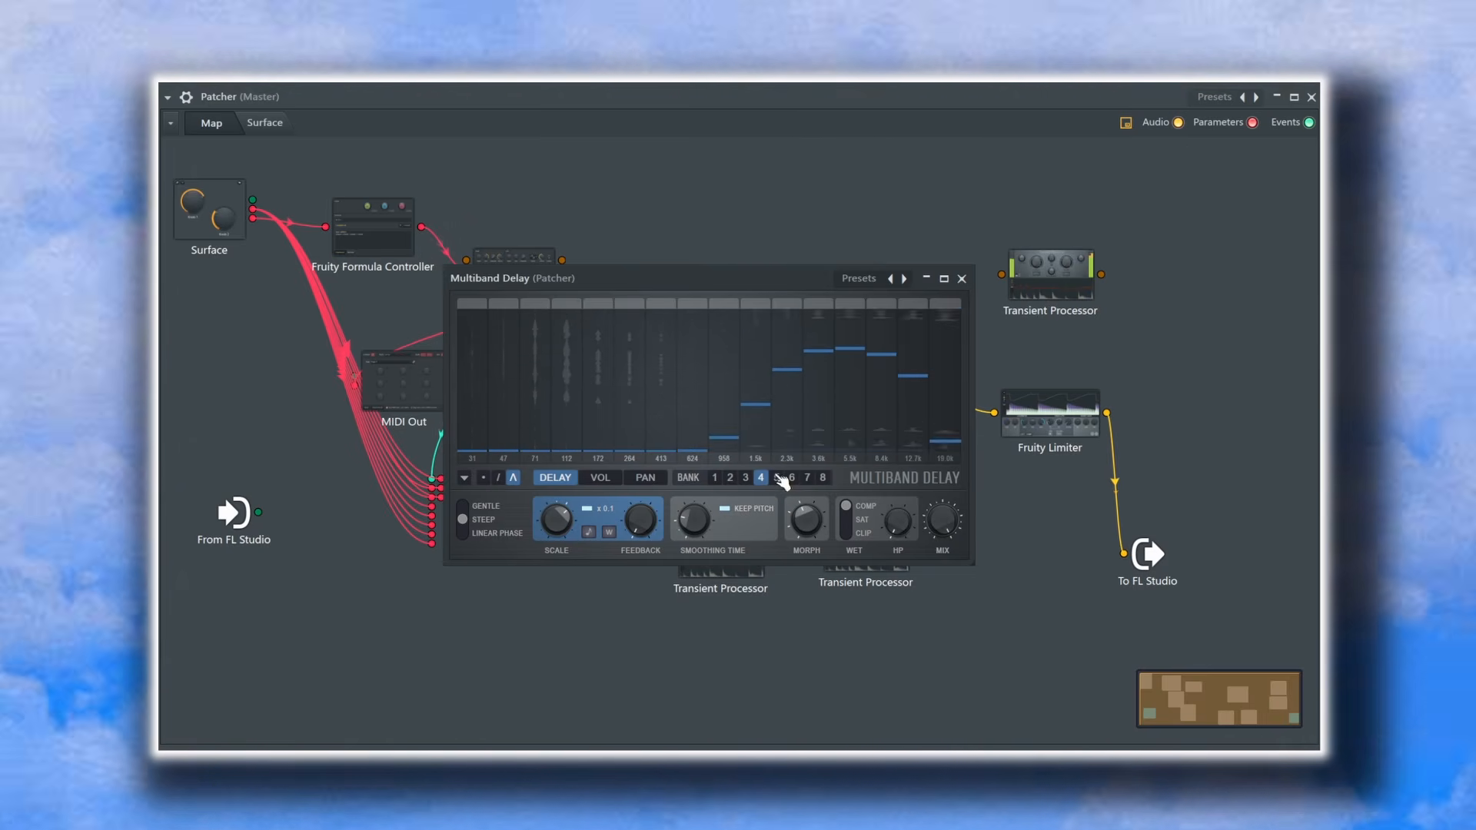
{"action": "left_click", "coordinate": [777, 478]}
{"action": "mouse_move", "coordinate": [945, 328]}
{"action": "left_mouse_down"}
{"action": "mouse_move", "coordinate": [751, 487]}
{"action": "mouse_move", "coordinate": [482, 501]}
{"action": "left_mouse_up"}
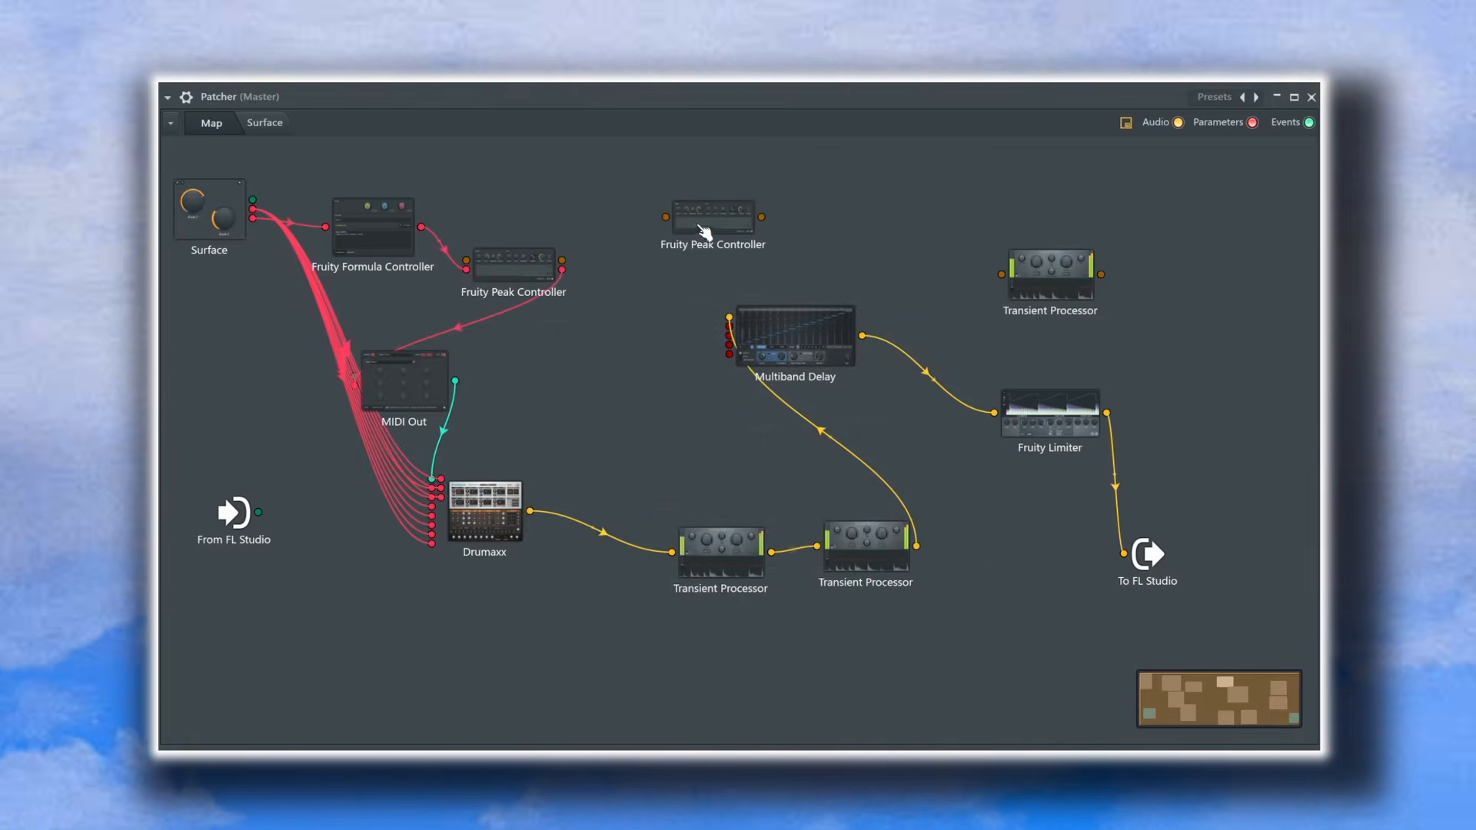
- Activate a controller output on the new Fruity Peak Controller and connect it to the Multiband Delay's Morph input
{"action": "right_click", "coordinate": [719, 216]}
{"action": "mouse_move", "coordinate": [769, 306]}
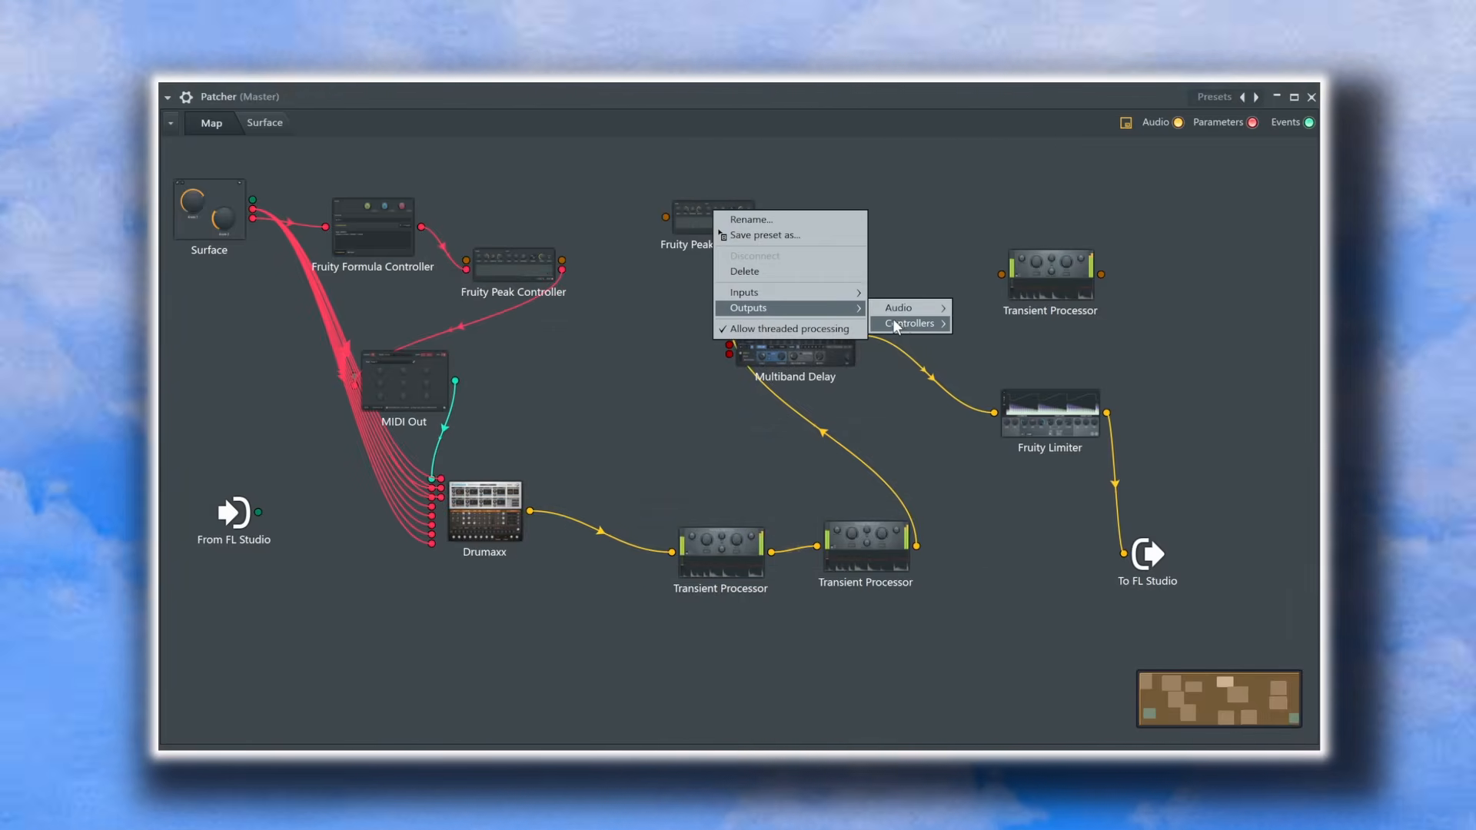
{"action": "mouse_move", "coordinate": [944, 323]}
{"action": "left_click", "coordinate": [988, 406]}
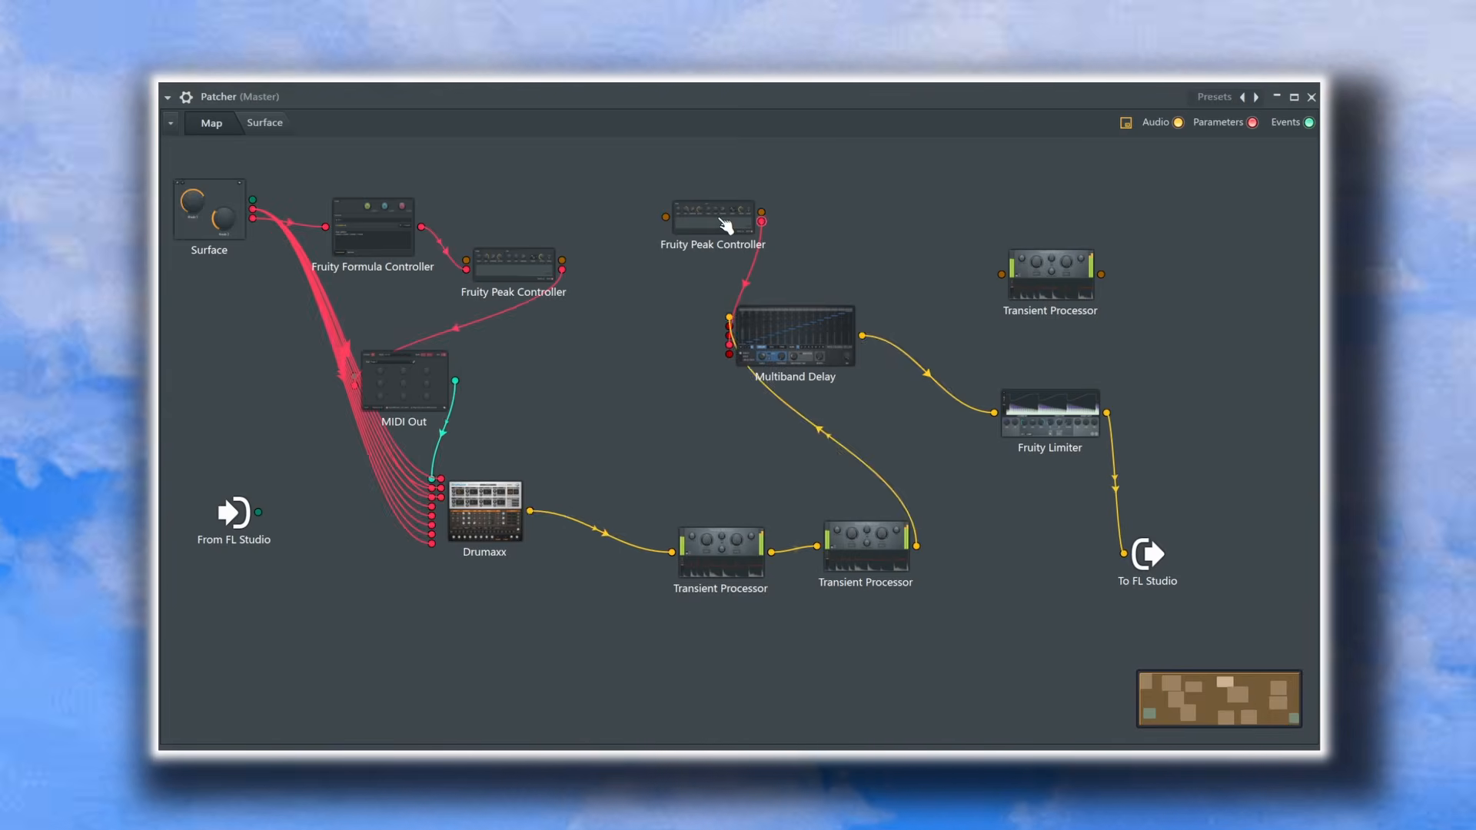
- Raise the LFO volume in the new Fruity Peak Controller, activate LFO Speed as an input and turn the speed down
{"action": "double_click", "coordinate": [725, 222]}
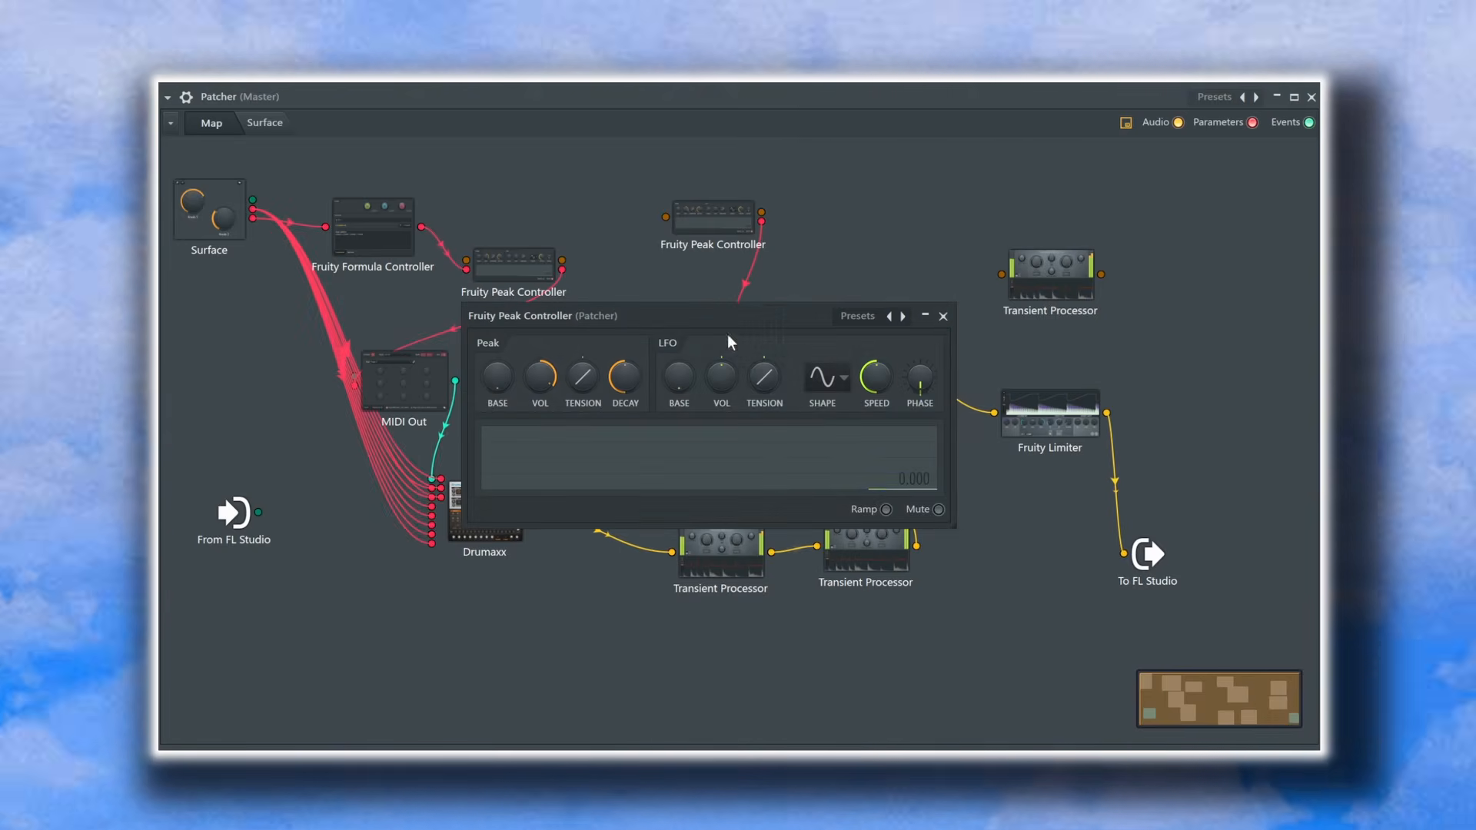
{"action": "right_click", "coordinate": [878, 381]}
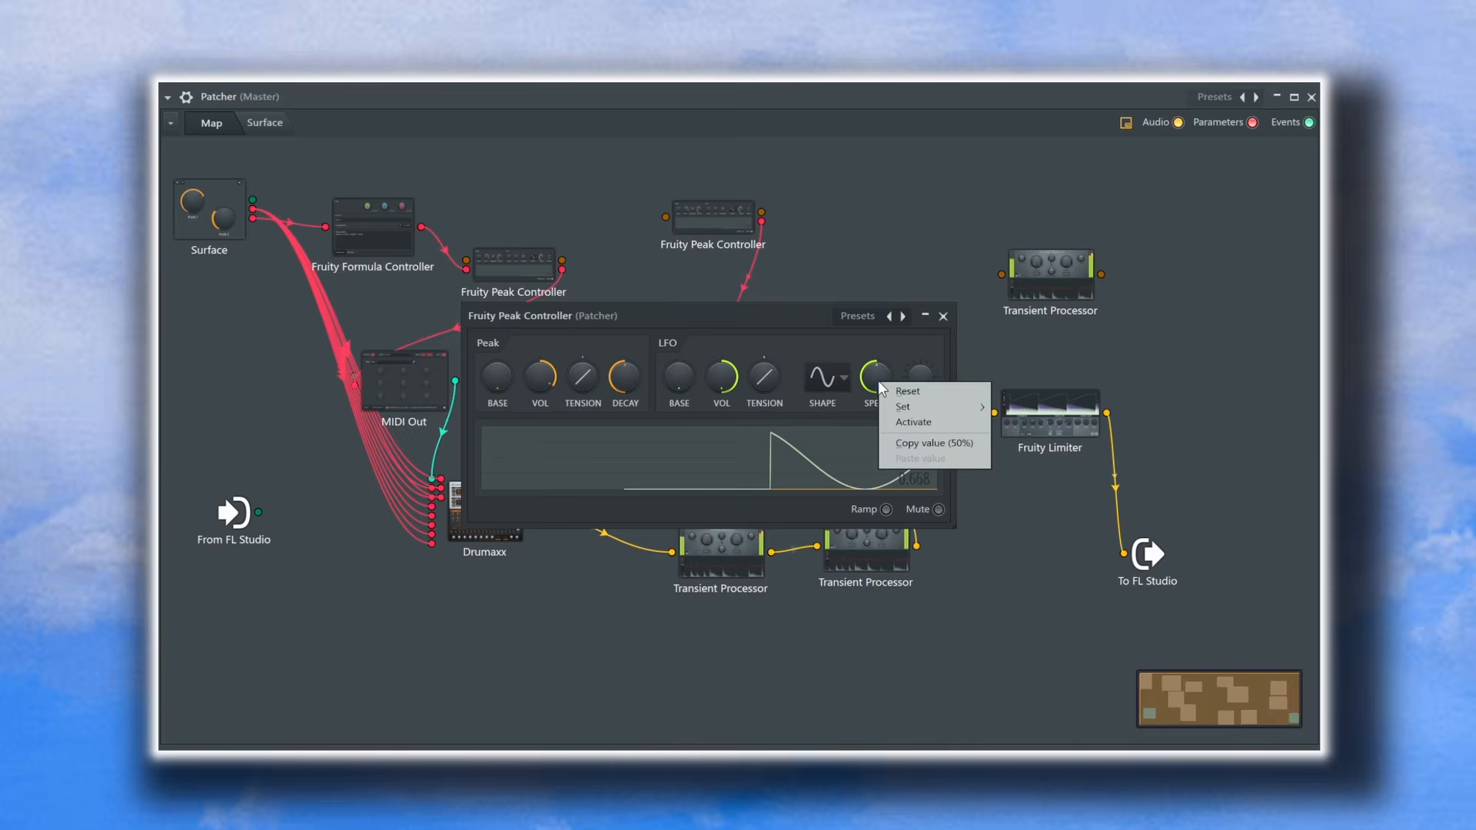
{"action": "left_click", "coordinate": [901, 422]}
{"action": "left_click_drag", "start_coordinate": [884, 384], "coordinate": [884, 453]}
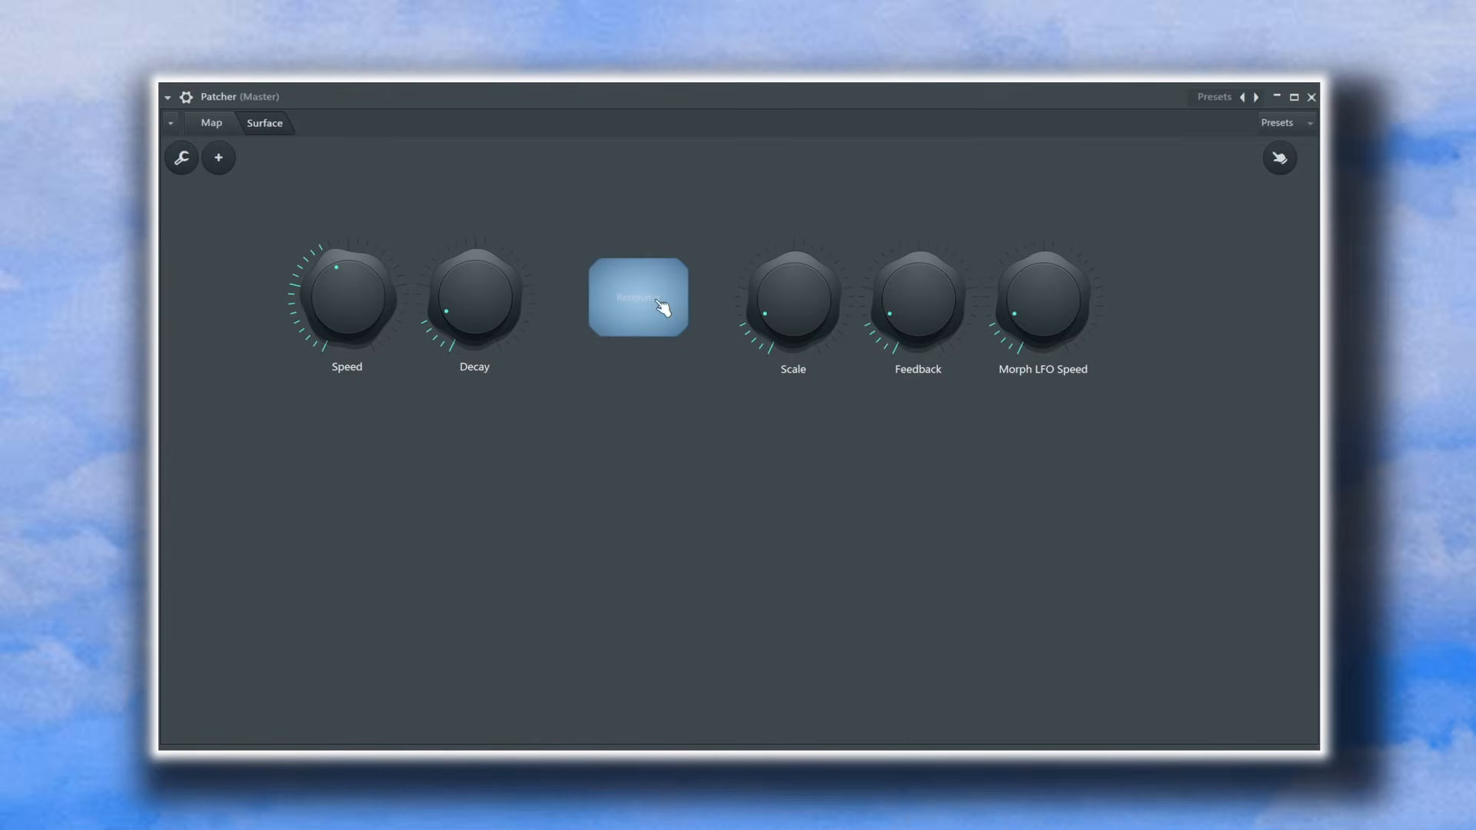
- Toggle the Resonator switch on the control surface
{"action": "left_click", "coordinate": [675, 315]}
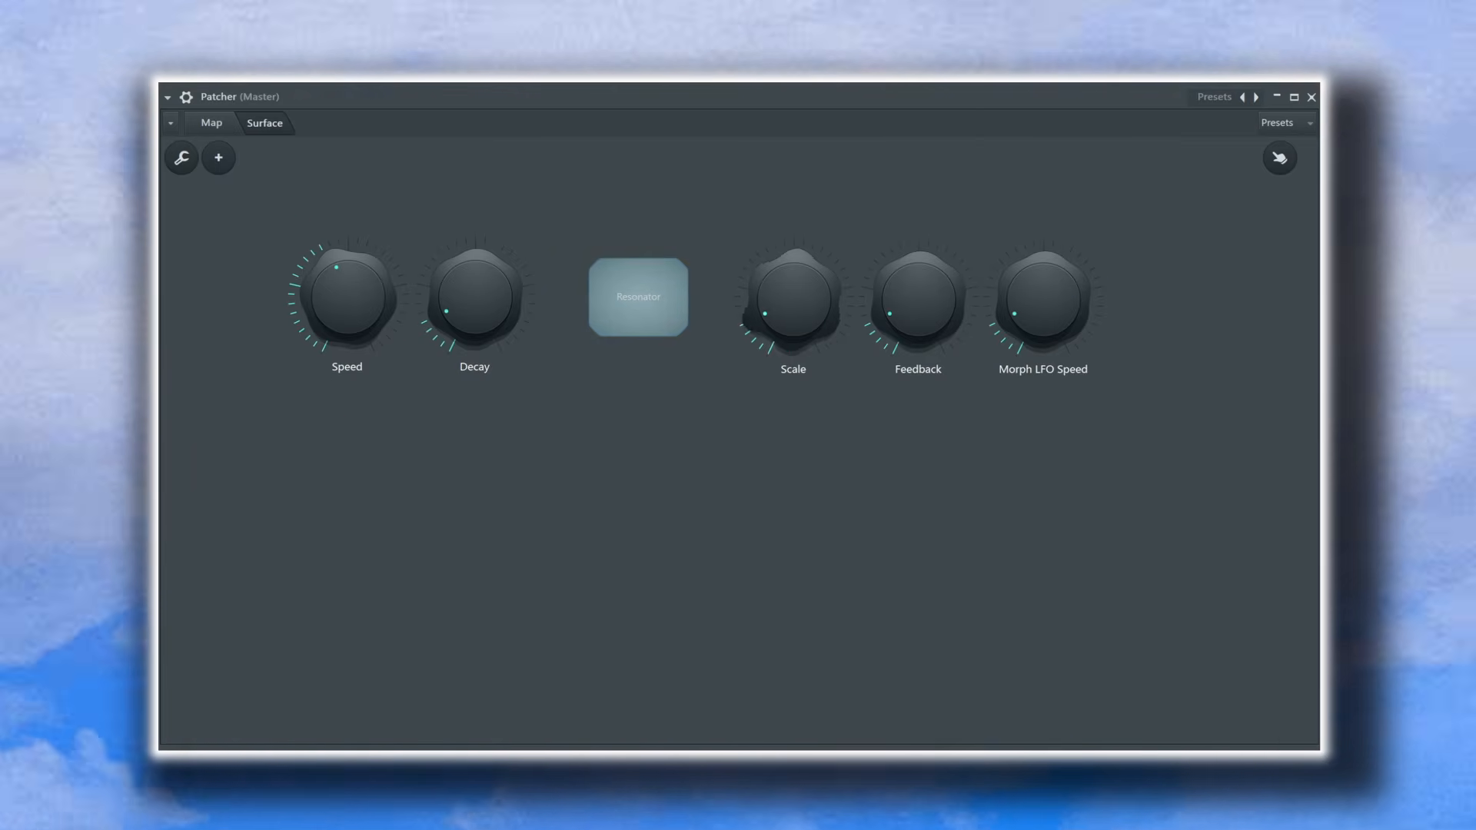
- Connect the surface's Resonator, Scale and Feedback outputs to the Multiband Delay, and Morph LFO Speed to the Fruity Peak Controller feeding it
{"action": "left_click_drag", "start_coordinate": [797, 323], "coordinate": [872, 315]}
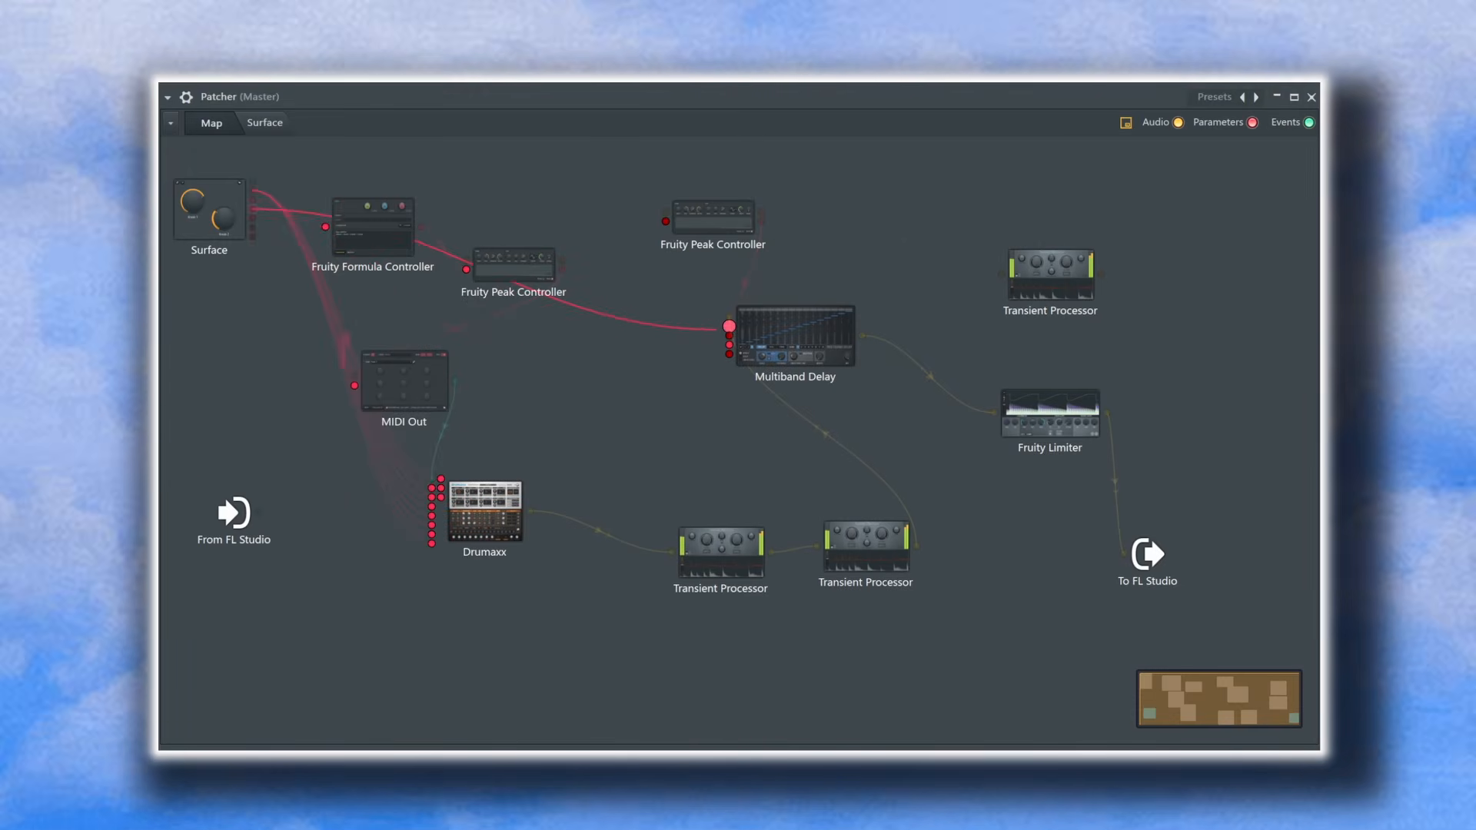
{"action": "left_click_drag", "start_coordinate": [729, 326], "coordinate": [729, 354]}
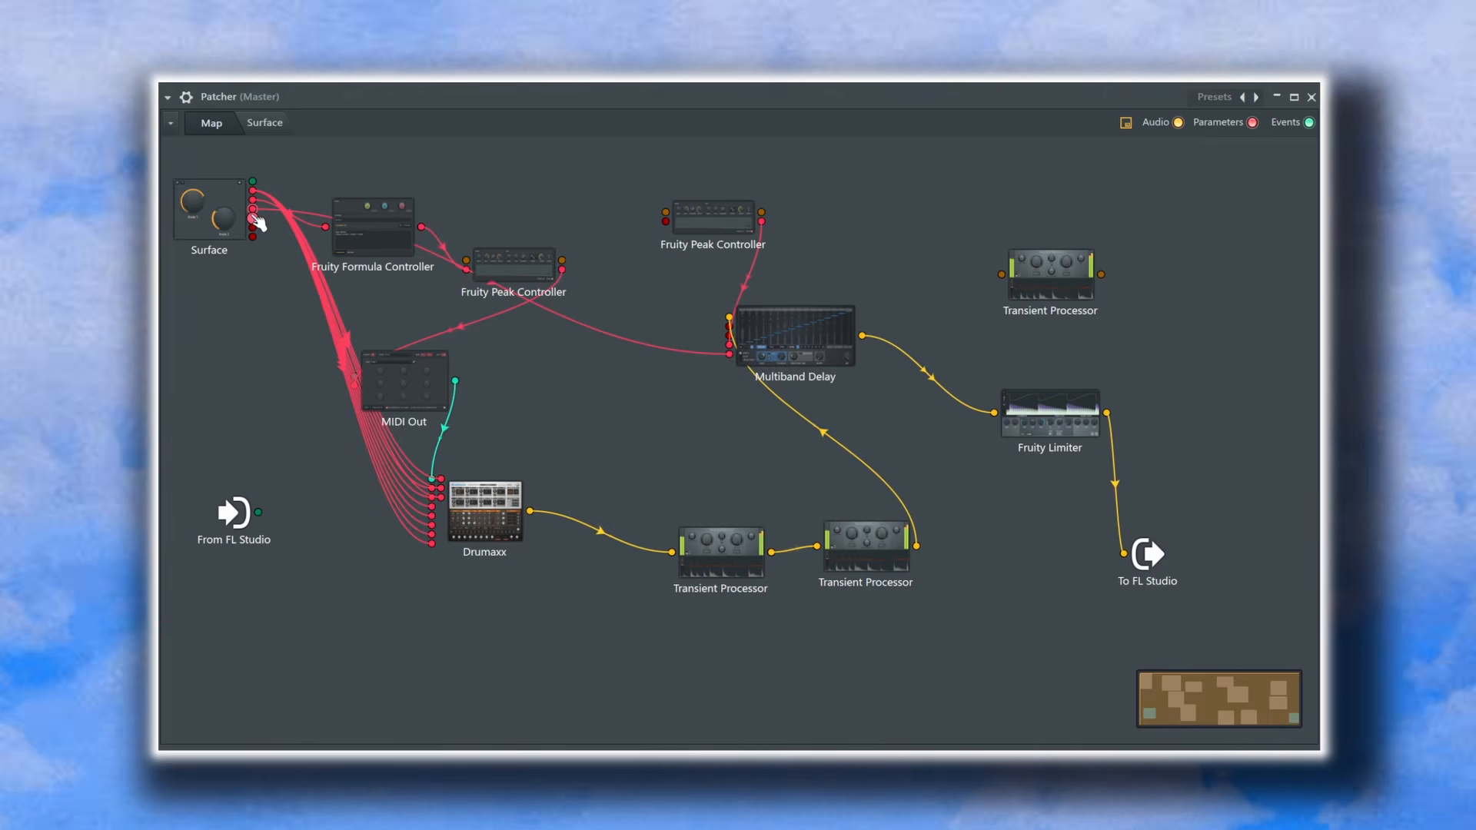
{"action": "left_click_drag", "start_coordinate": [253, 218], "coordinate": [466, 269]}
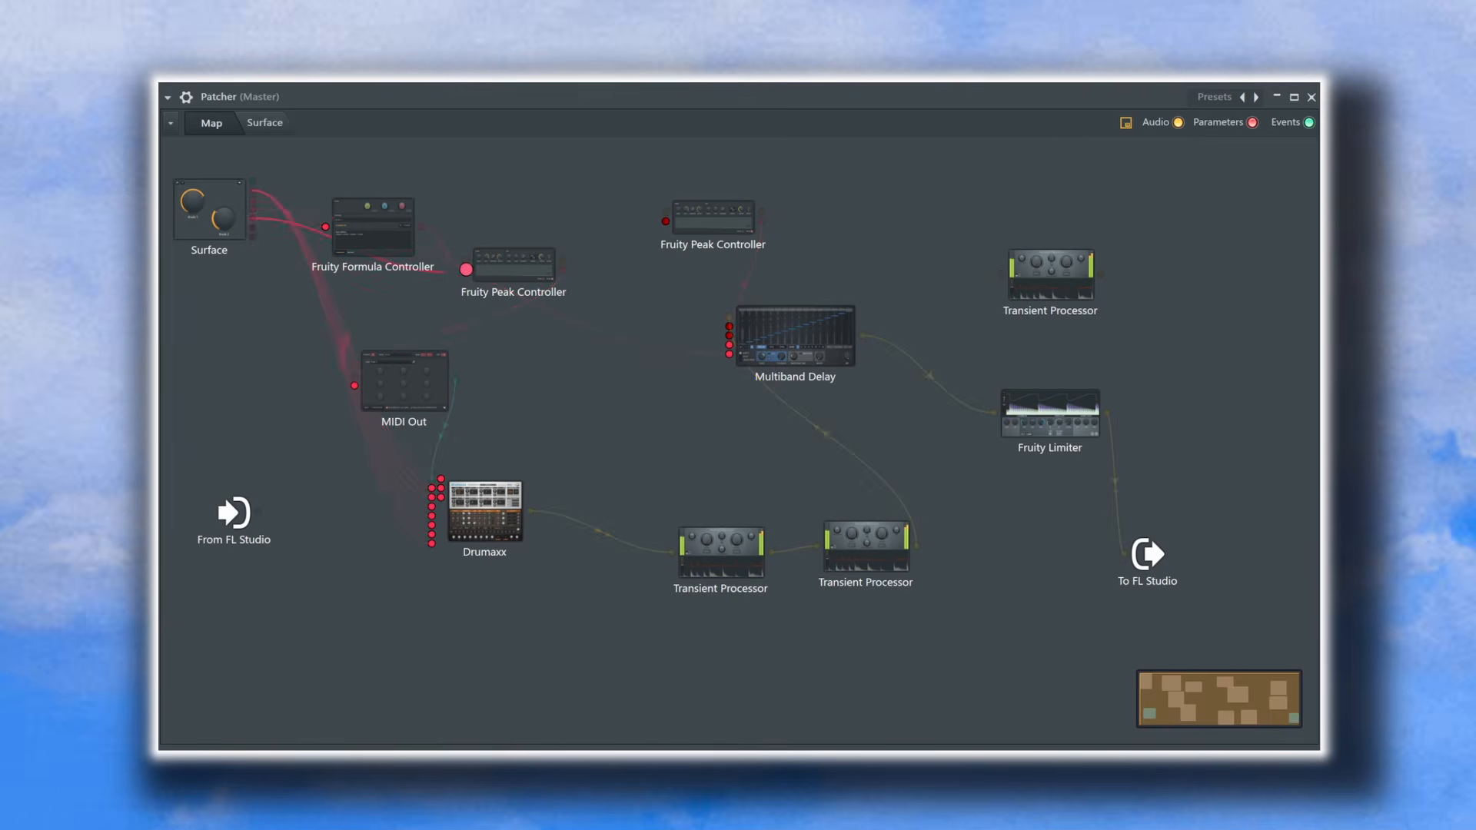
{"action": "left_click_drag", "start_coordinate": [717, 325], "coordinate": [729, 326]}
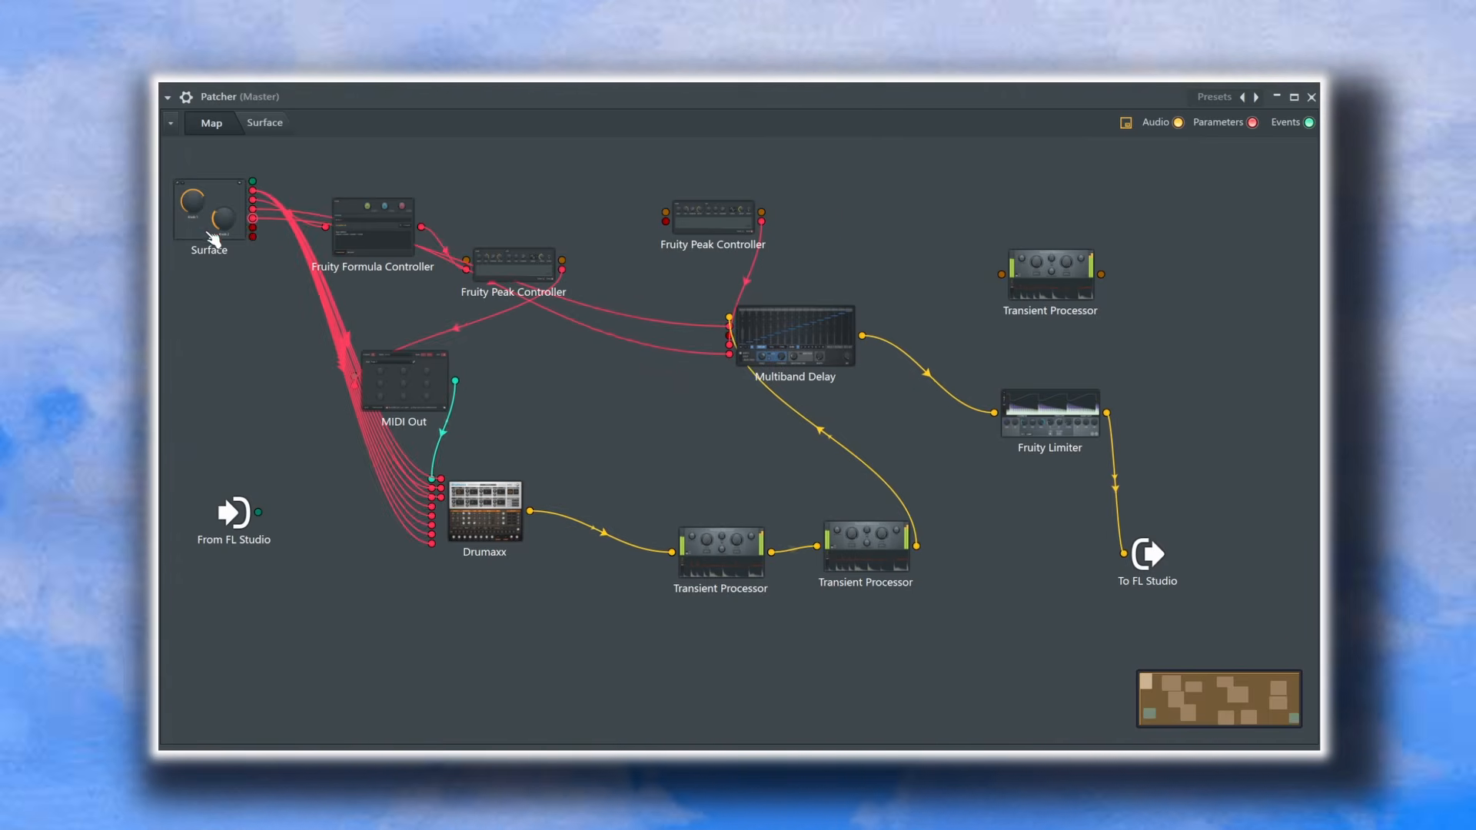
{"action": "left_click_drag", "start_coordinate": [256, 229], "coordinate": [728, 340]}
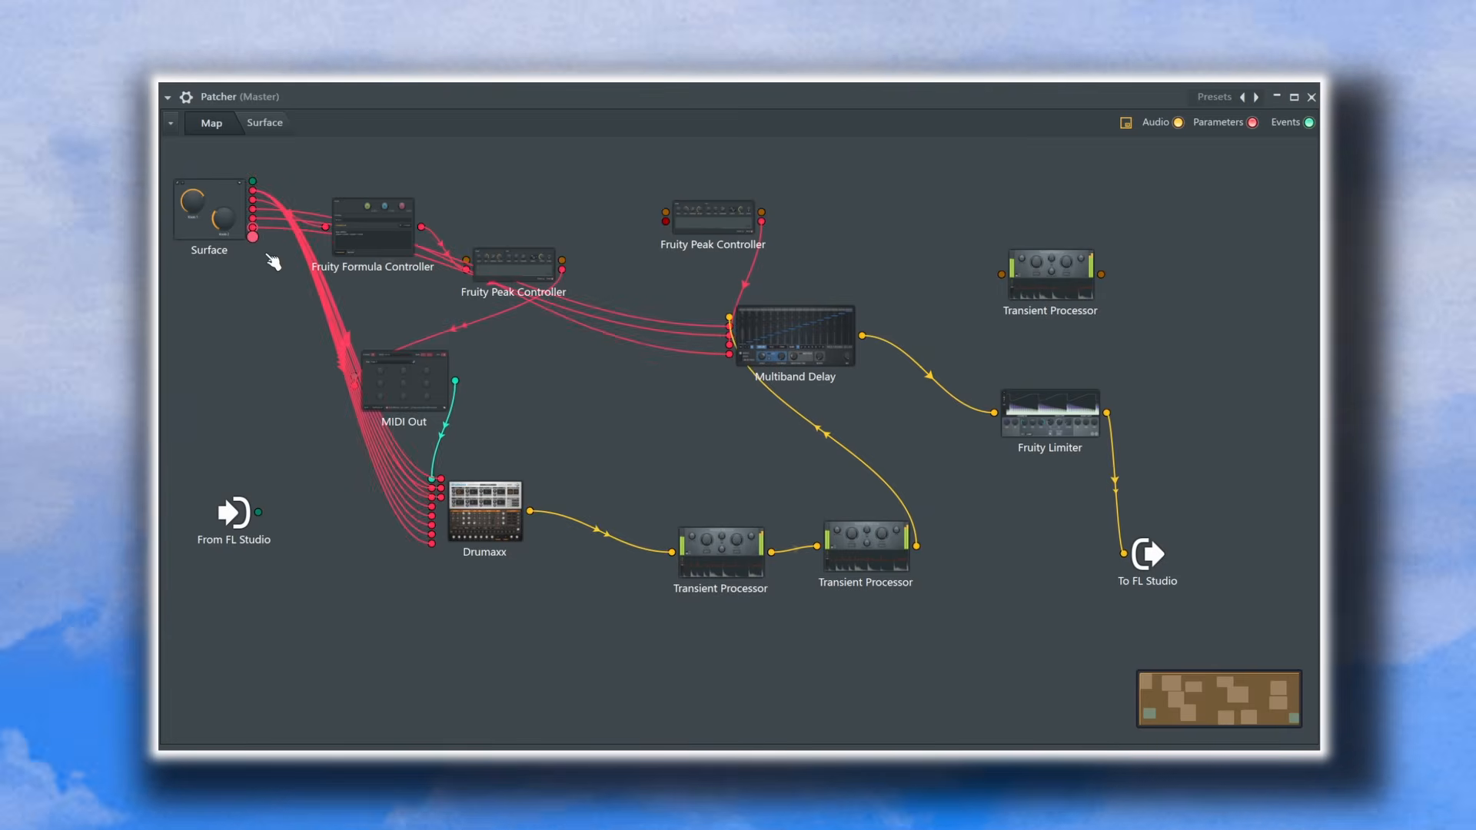
{"action": "left_click_drag", "start_coordinate": [253, 236], "coordinate": [666, 221]}
- On the control surface, turn the Scale, Feedback and Morph LFO Speed knobs down to about minimum
{"action": "left_click", "coordinate": [269, 127]}
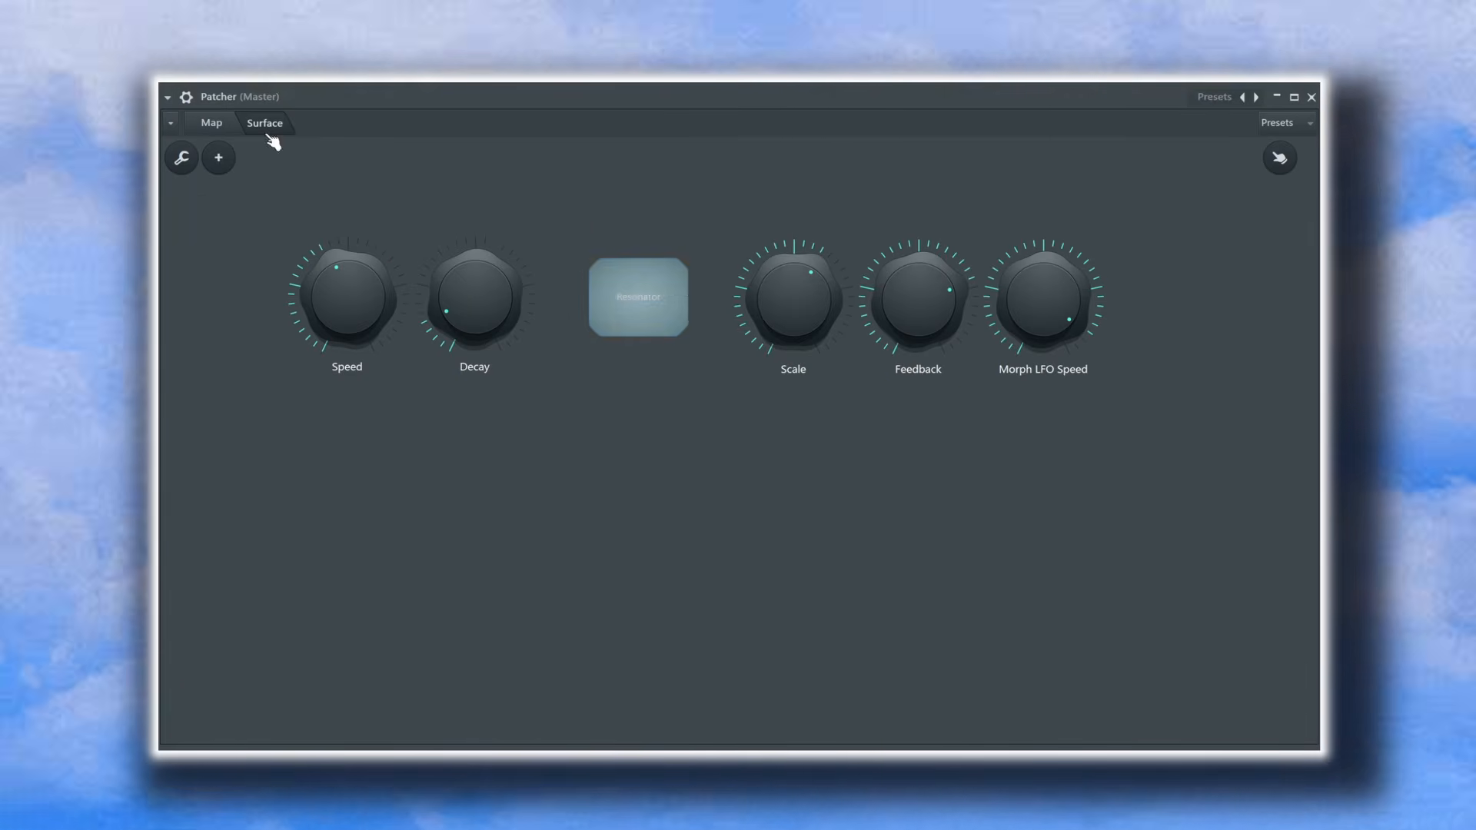
{"action": "left_click_drag", "start_coordinate": [801, 286], "coordinate": [800, 346]}
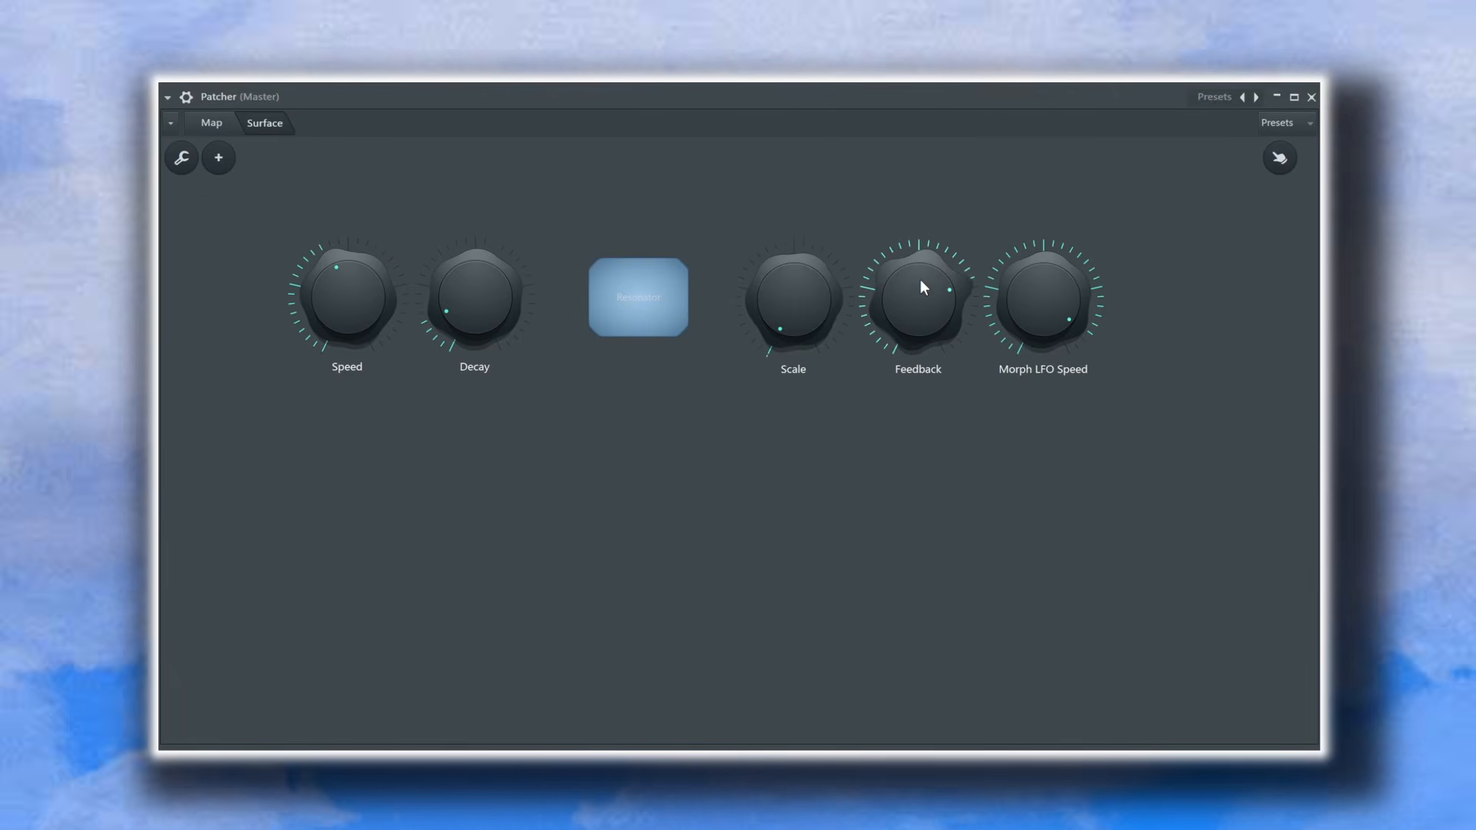
{"action": "left_click_drag", "start_coordinate": [922, 287], "coordinate": [923, 357]}
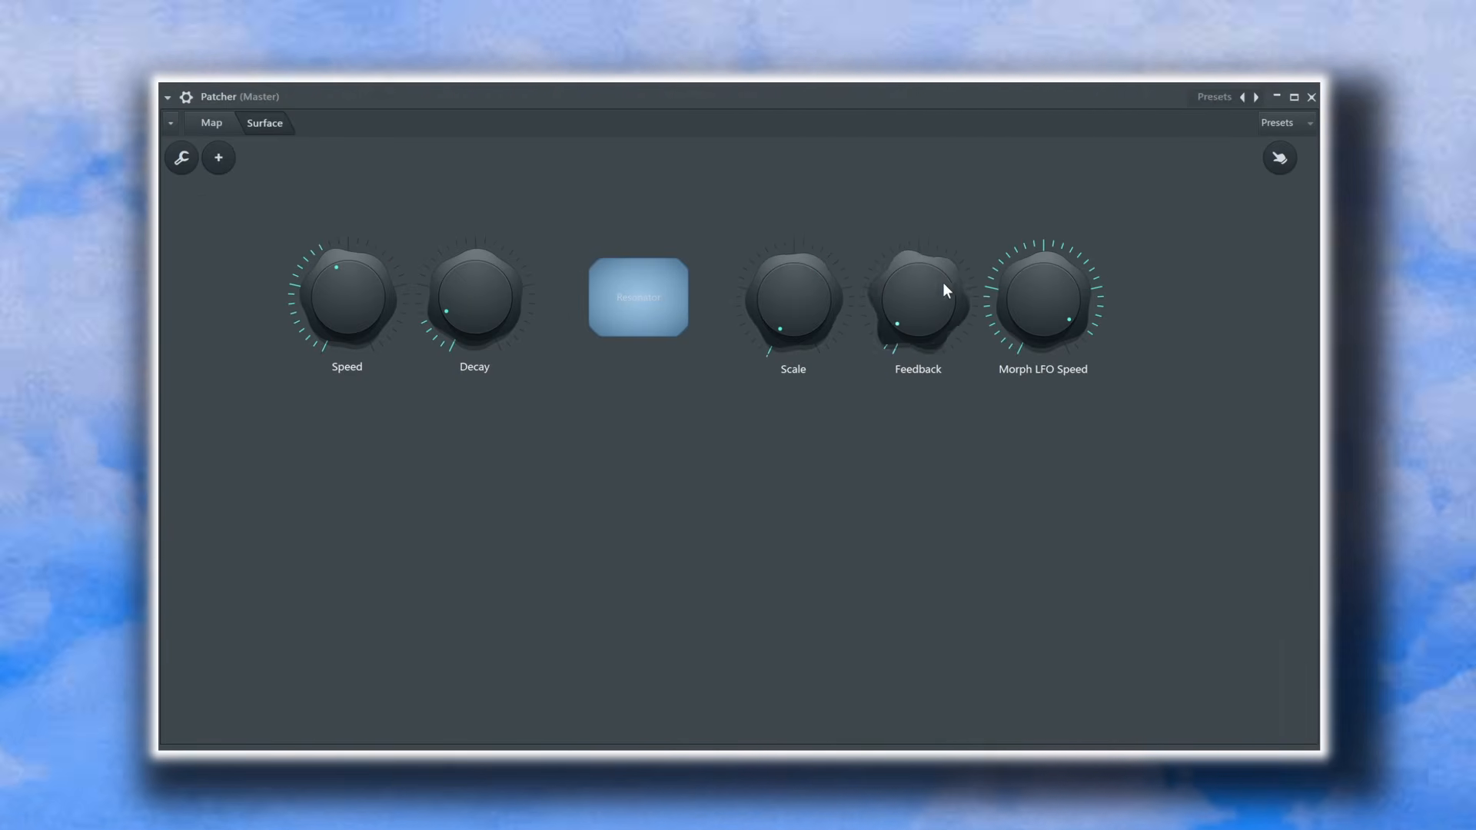
{"action": "left_click_drag", "start_coordinate": [1033, 341], "coordinate": [1032, 392]}
- Toggle the Resonator switch and vary Scale, Feedback and Morph LFO Speed, leaving Scale low and the other two high
{"action": "left_click_drag", "start_coordinate": [922, 312], "coordinate": [923, 294]}
{"action": "left_click", "coordinate": [654, 304]}
{"action": "left_click_drag", "start_coordinate": [784, 306], "coordinate": [785, 230]}
{"action": "left_click_drag", "start_coordinate": [864, 333], "coordinate": [915, 223]}
{"action": "left_click_drag", "start_coordinate": [793, 299], "coordinate": [793, 361]}
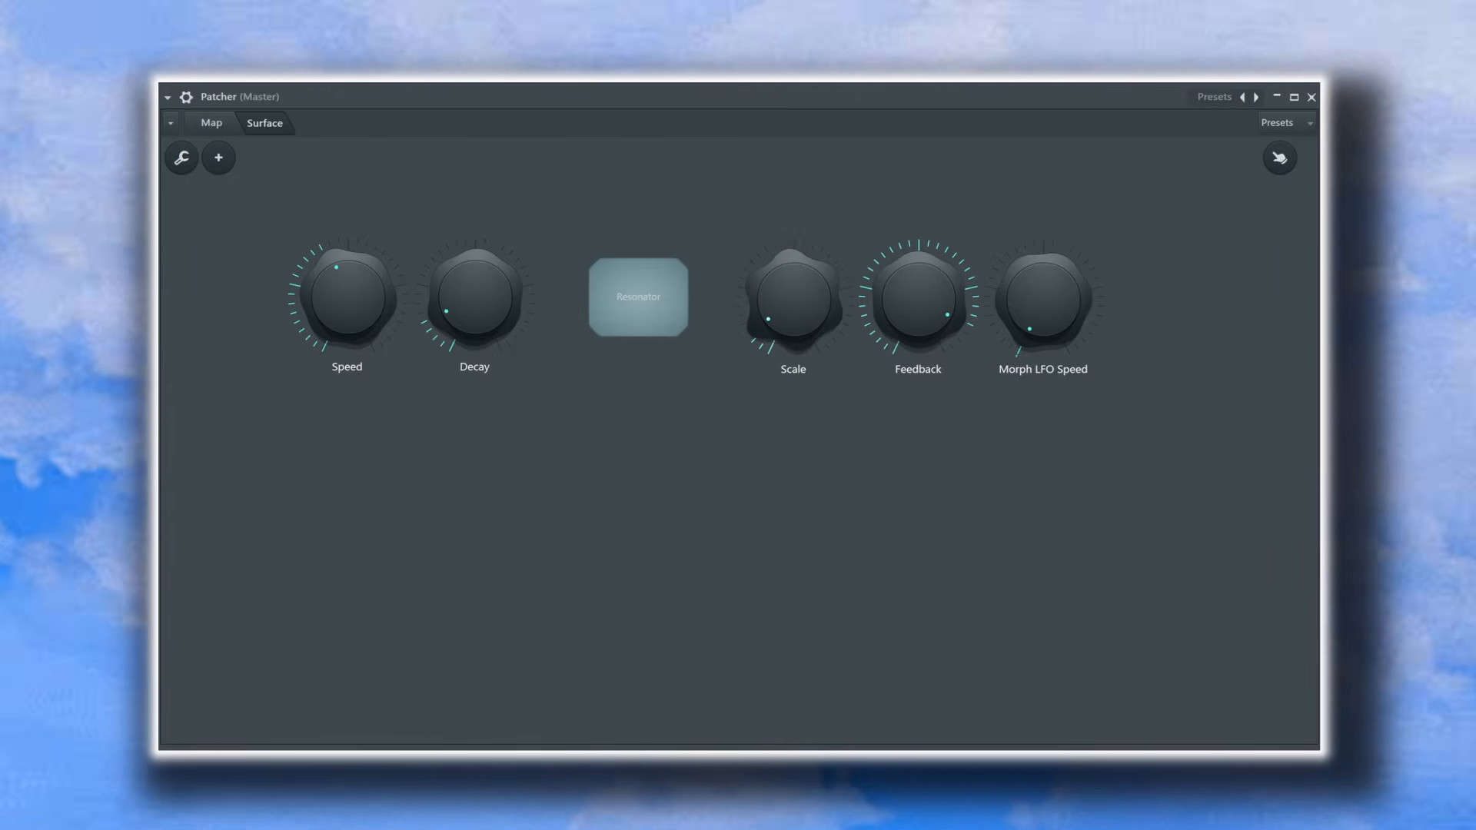
{"action": "mouse_move", "coordinate": [1012, 319]}
{"action": "left_mouse_down"}
{"action": "mouse_move", "coordinate": [1011, 261]}
{"action": "mouse_move", "coordinate": [1032, 322]}
{"action": "left_mouse_up"}
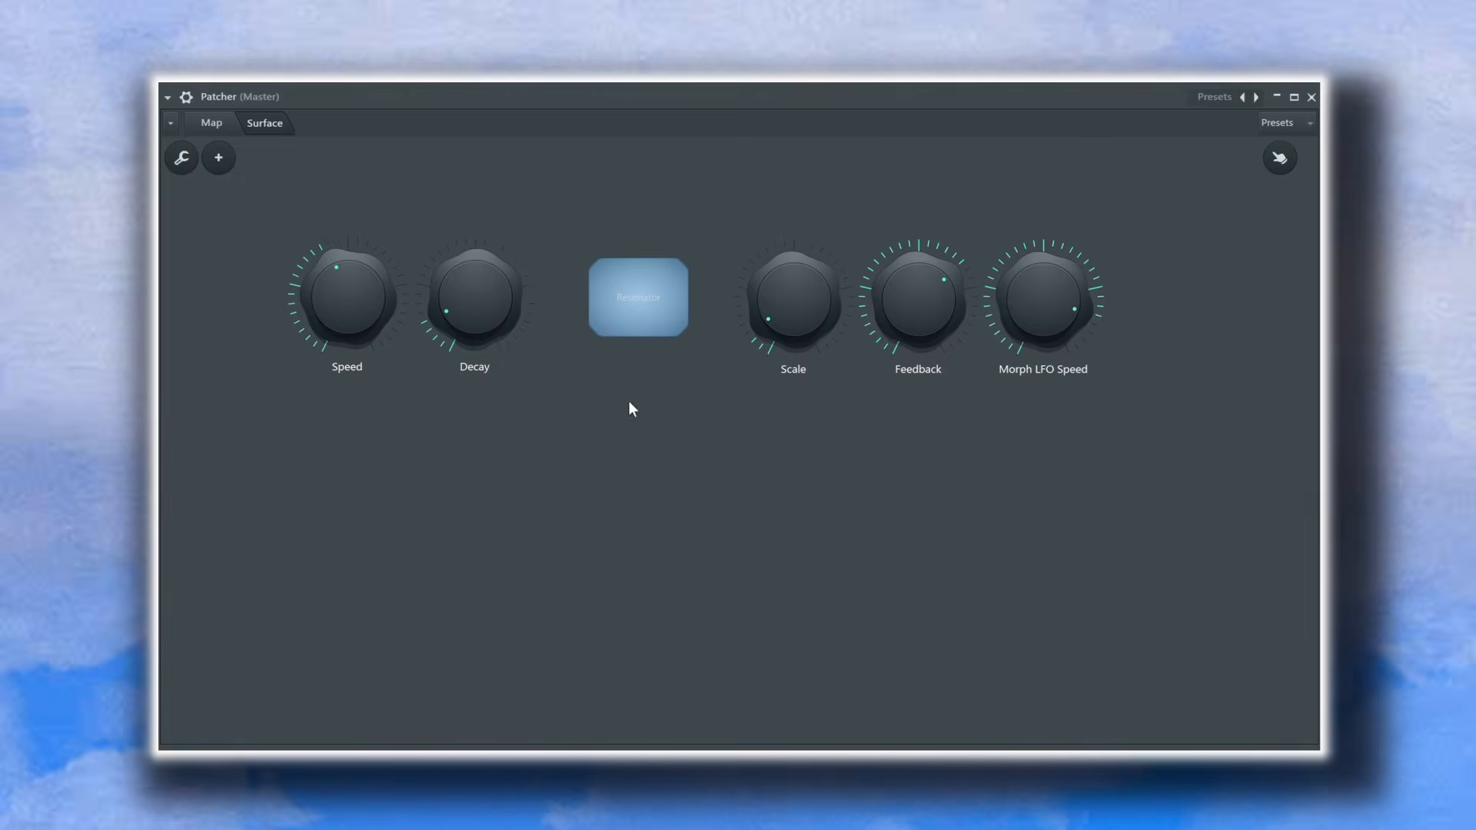
- Turn Speed and Decay down to minimum and back up, and lower Feedback and Decay to audition the drums
{"action": "left_click_drag", "start_coordinate": [478, 324], "coordinate": [478, 346]}
{"action": "left_click_drag", "start_coordinate": [349, 303], "coordinate": [349, 354]}
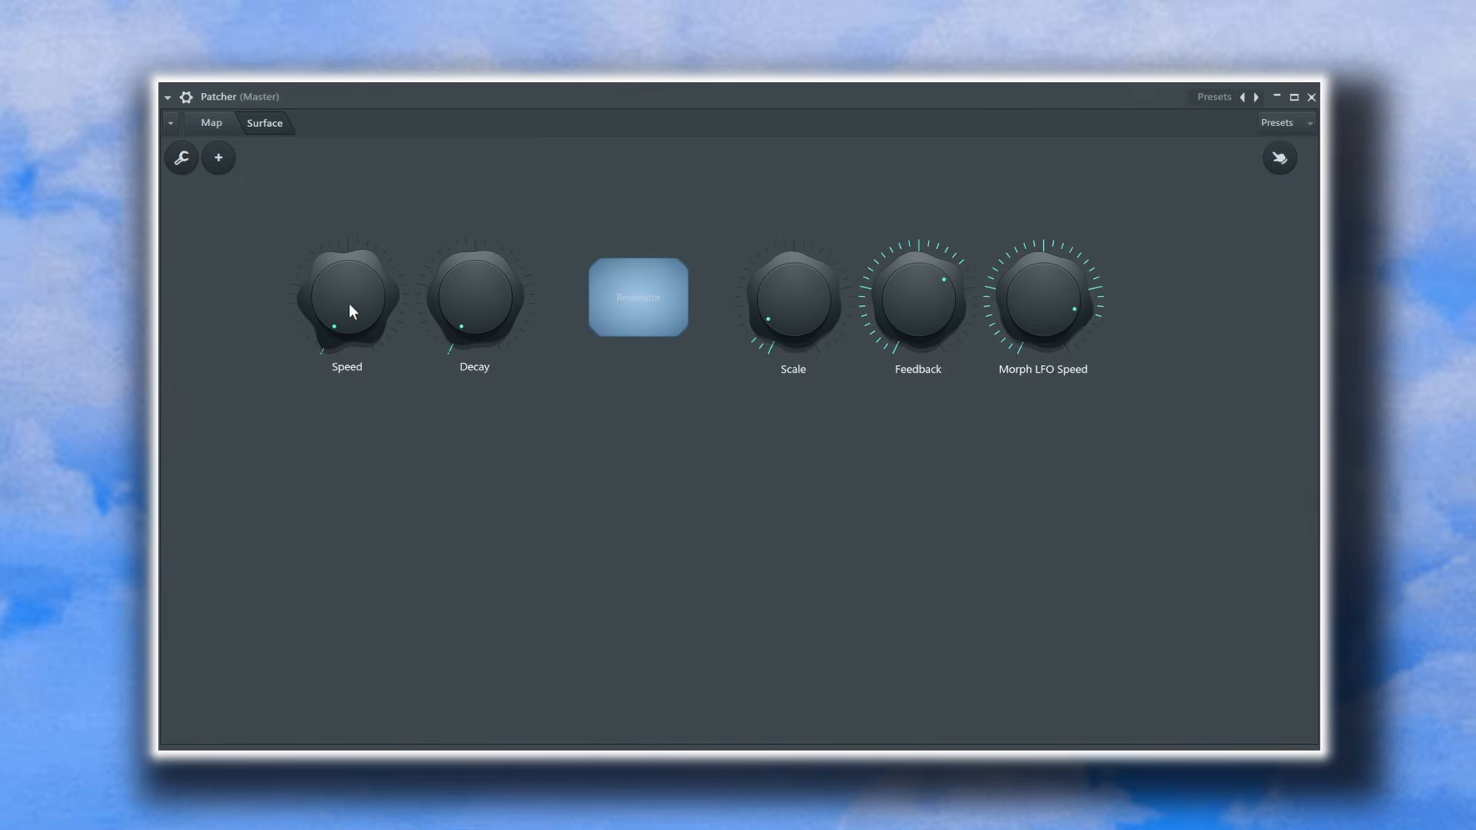
{"action": "left_click_drag", "start_coordinate": [469, 306], "coordinate": [469, 254]}
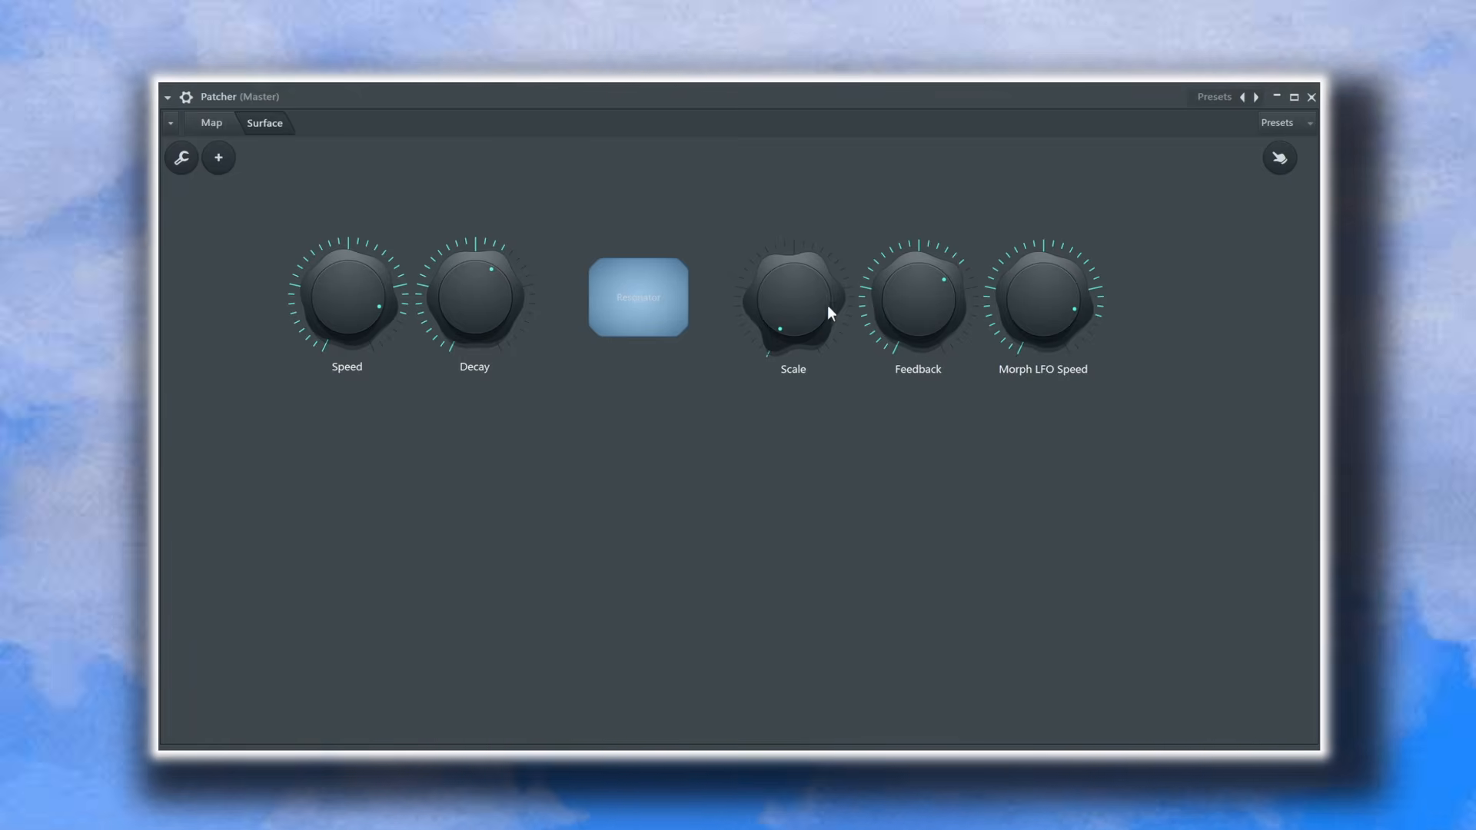
{"action": "left_click_drag", "start_coordinate": [919, 302], "coordinate": [918, 353]}
{"action": "left_click_drag", "start_coordinate": [491, 316], "coordinate": [490, 346]}
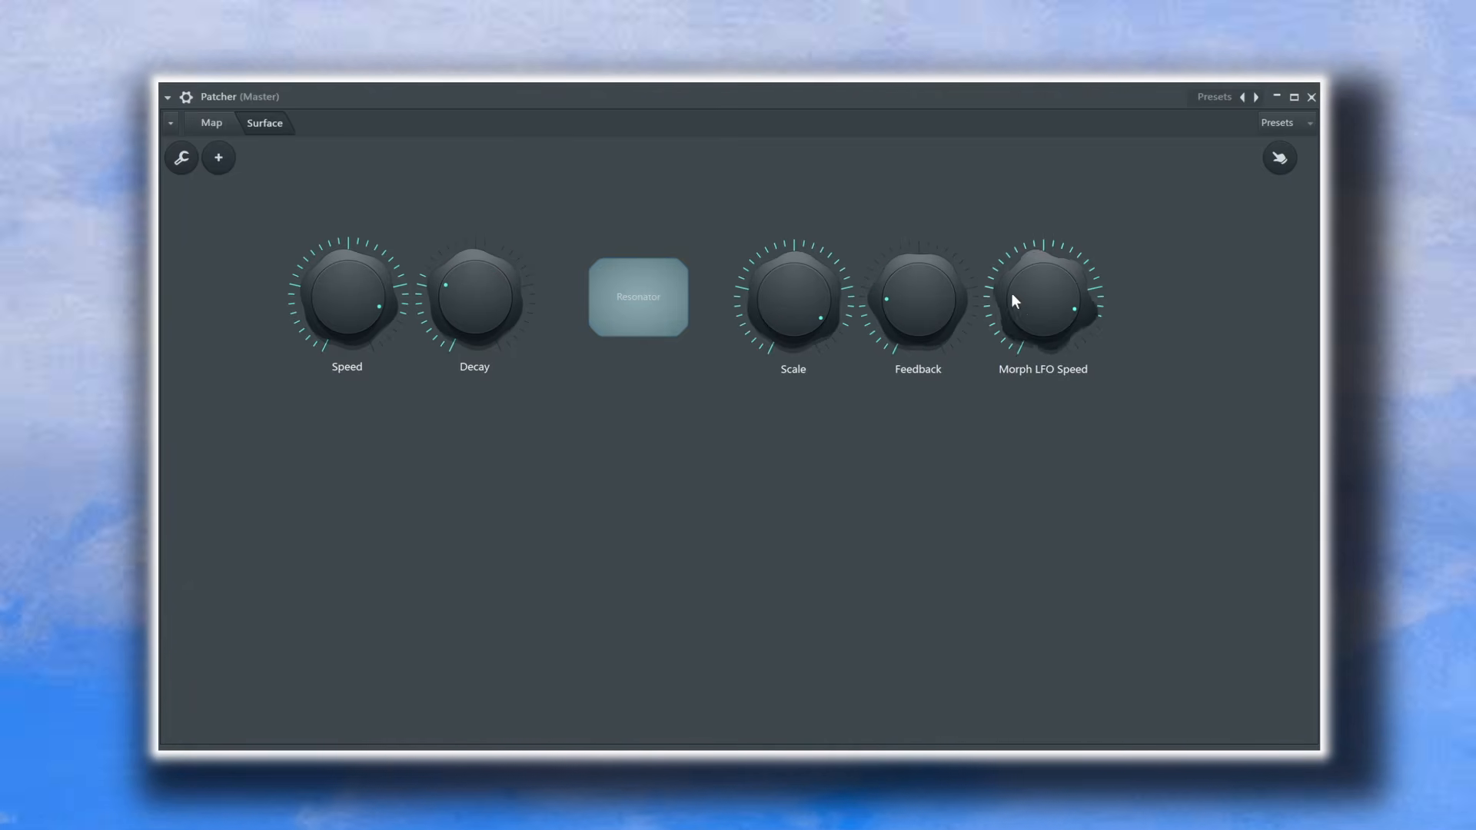
- Turn down the Morph LFO Speed, Feedback, Scale and Speed knobs to audition the sound with slower modulation
{"action": "left_click_drag", "start_coordinate": [1043, 300], "coordinate": [975, 311]}
{"action": "left_click_drag", "start_coordinate": [1065, 312], "coordinate": [1077, 333]}
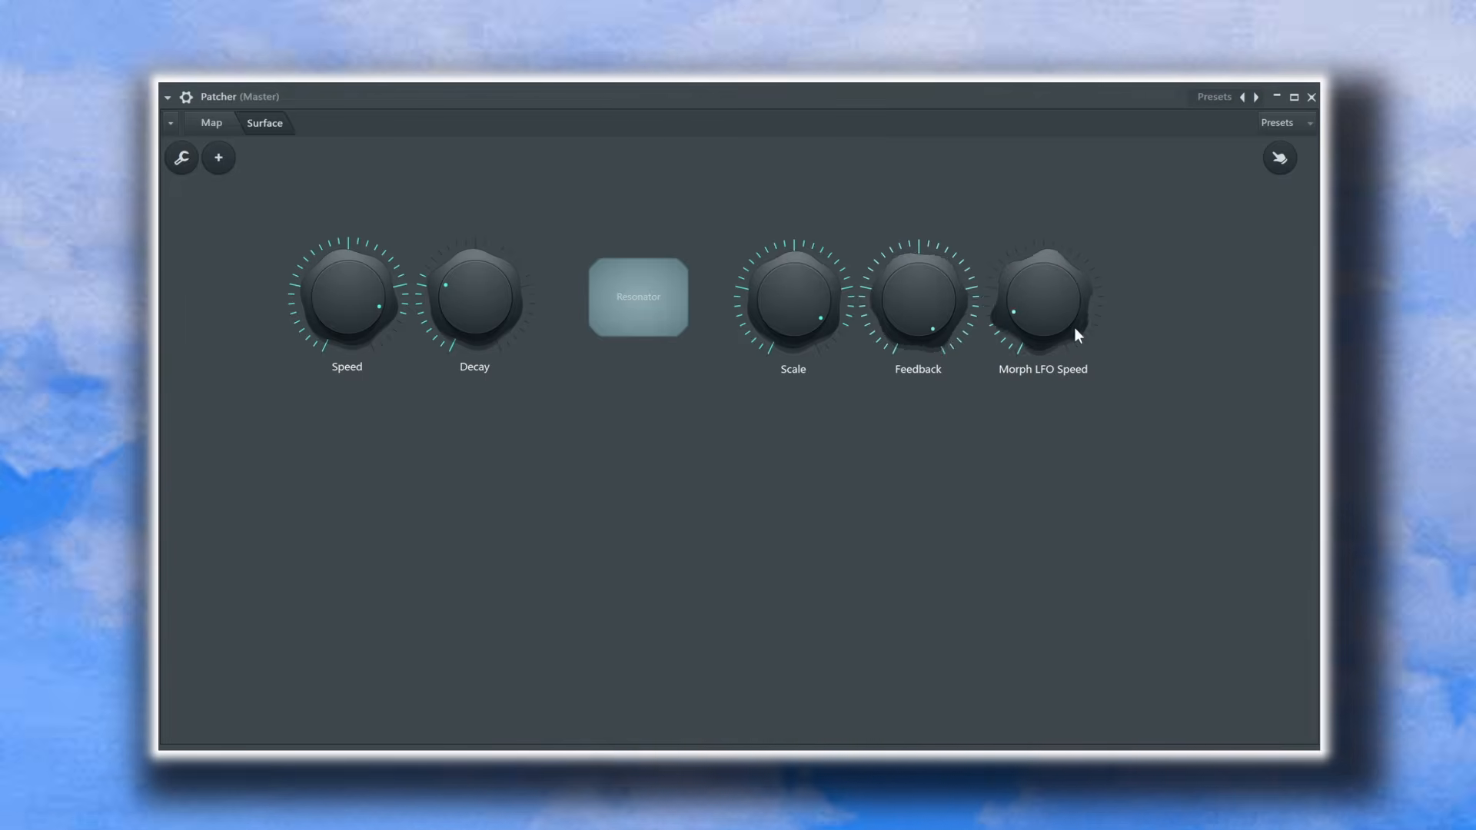
{"action": "left_click_drag", "start_coordinate": [941, 319], "coordinate": [941, 330]}
{"action": "left_click_drag", "start_coordinate": [799, 315], "coordinate": [800, 361]}
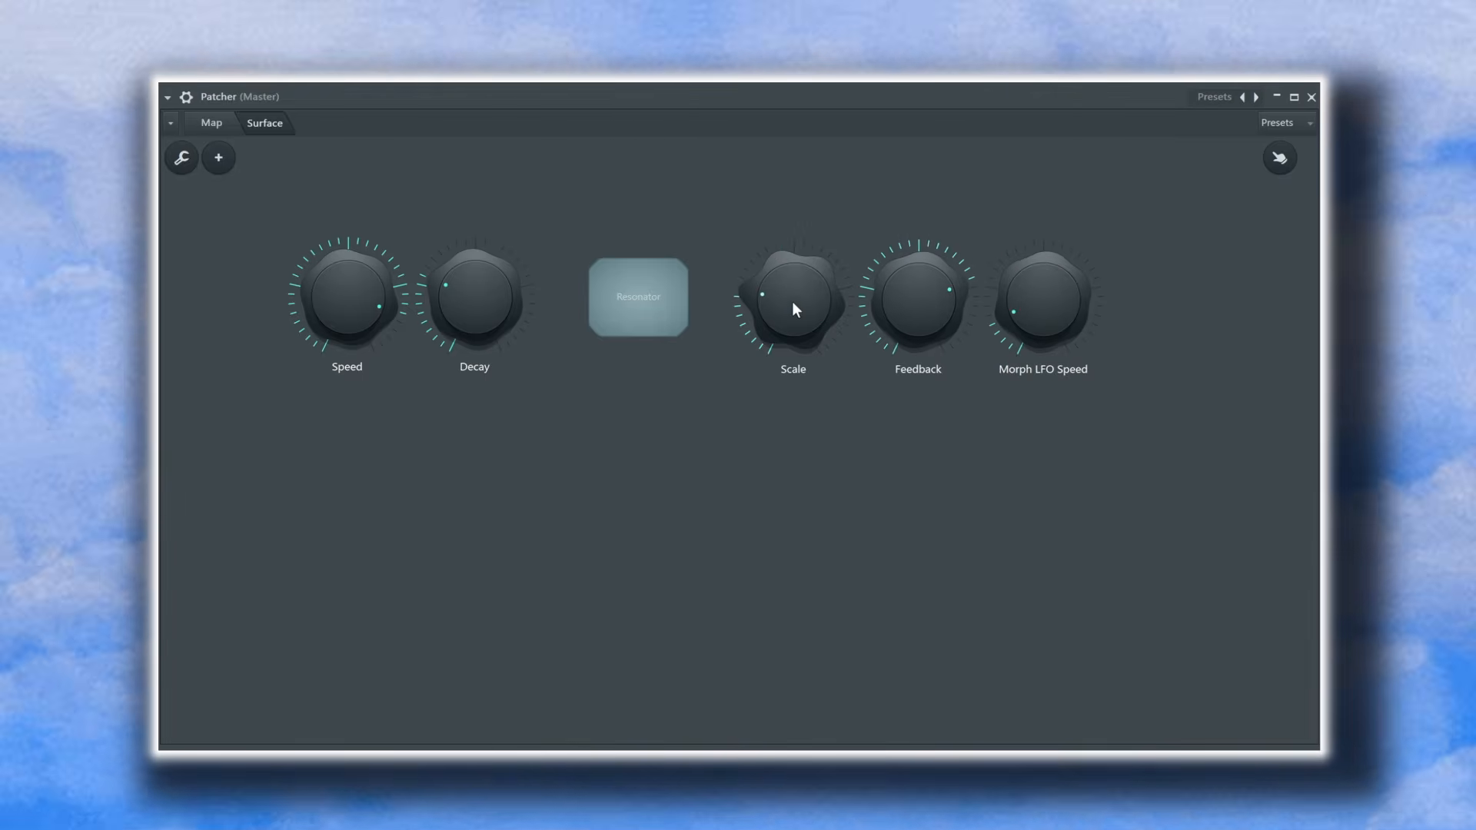
{"action": "left_click_drag", "start_coordinate": [346, 300], "coordinate": [347, 323]}
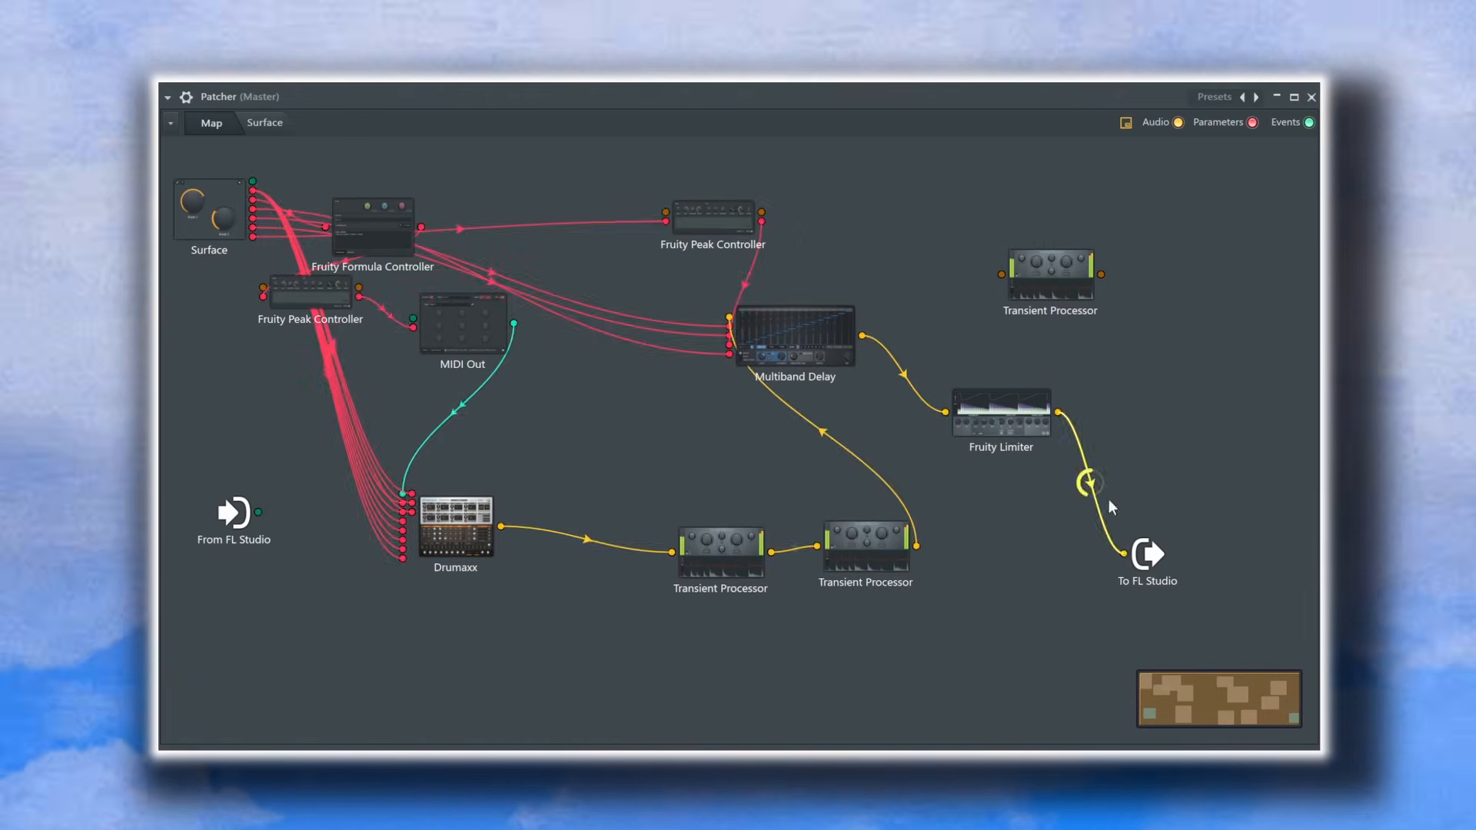
- Insert the spare Transient Processor between the Fruity Limiter and To FL Studio, and set its attack and release shapes to the stepped curve
{"action": "left_click_drag", "start_coordinate": [1122, 554], "coordinate": [1001, 274]}
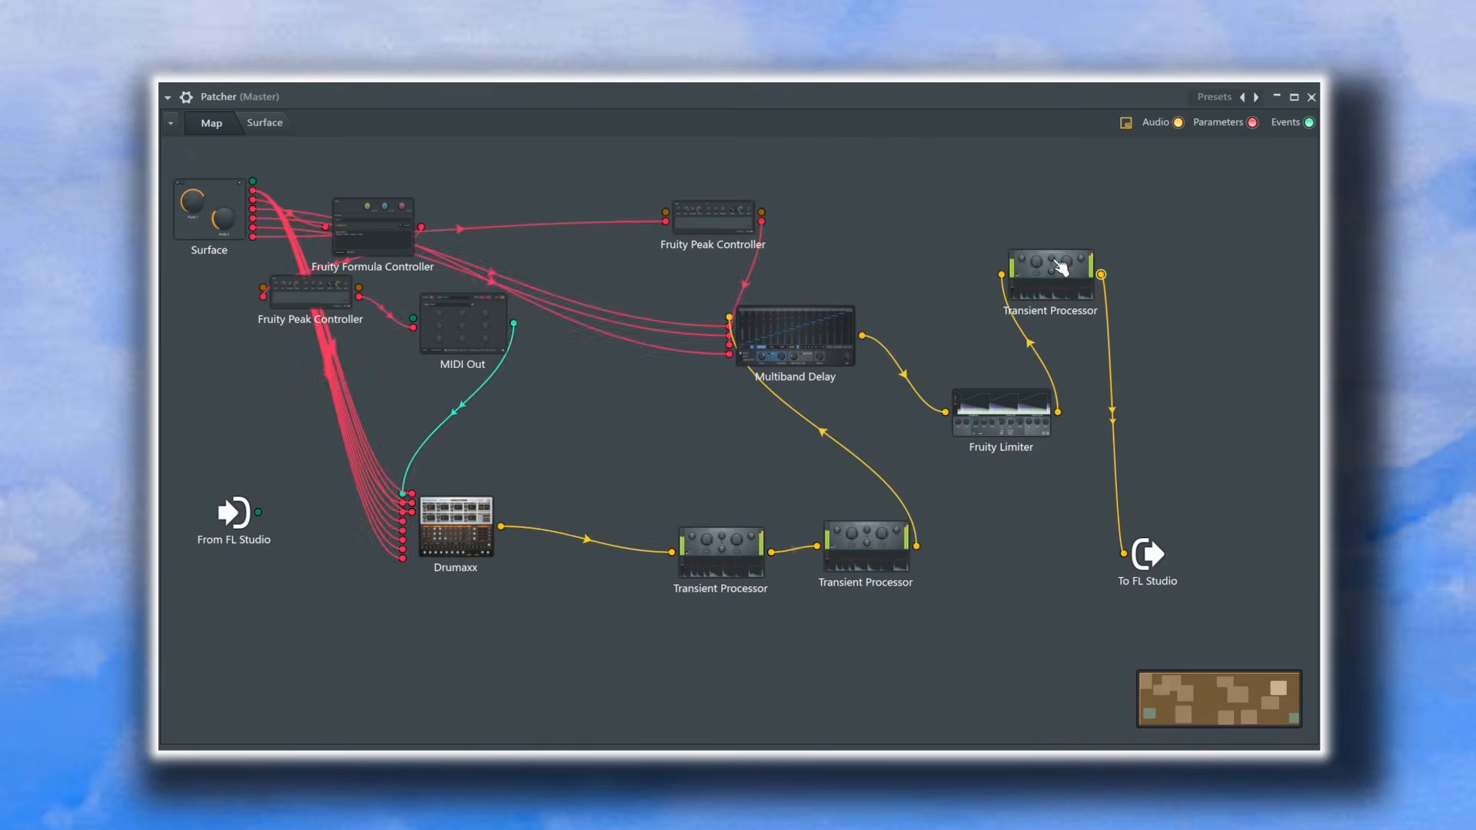
{"action": "left_click", "coordinate": [1059, 266]}
{"action": "left_click", "coordinate": [621, 419]}
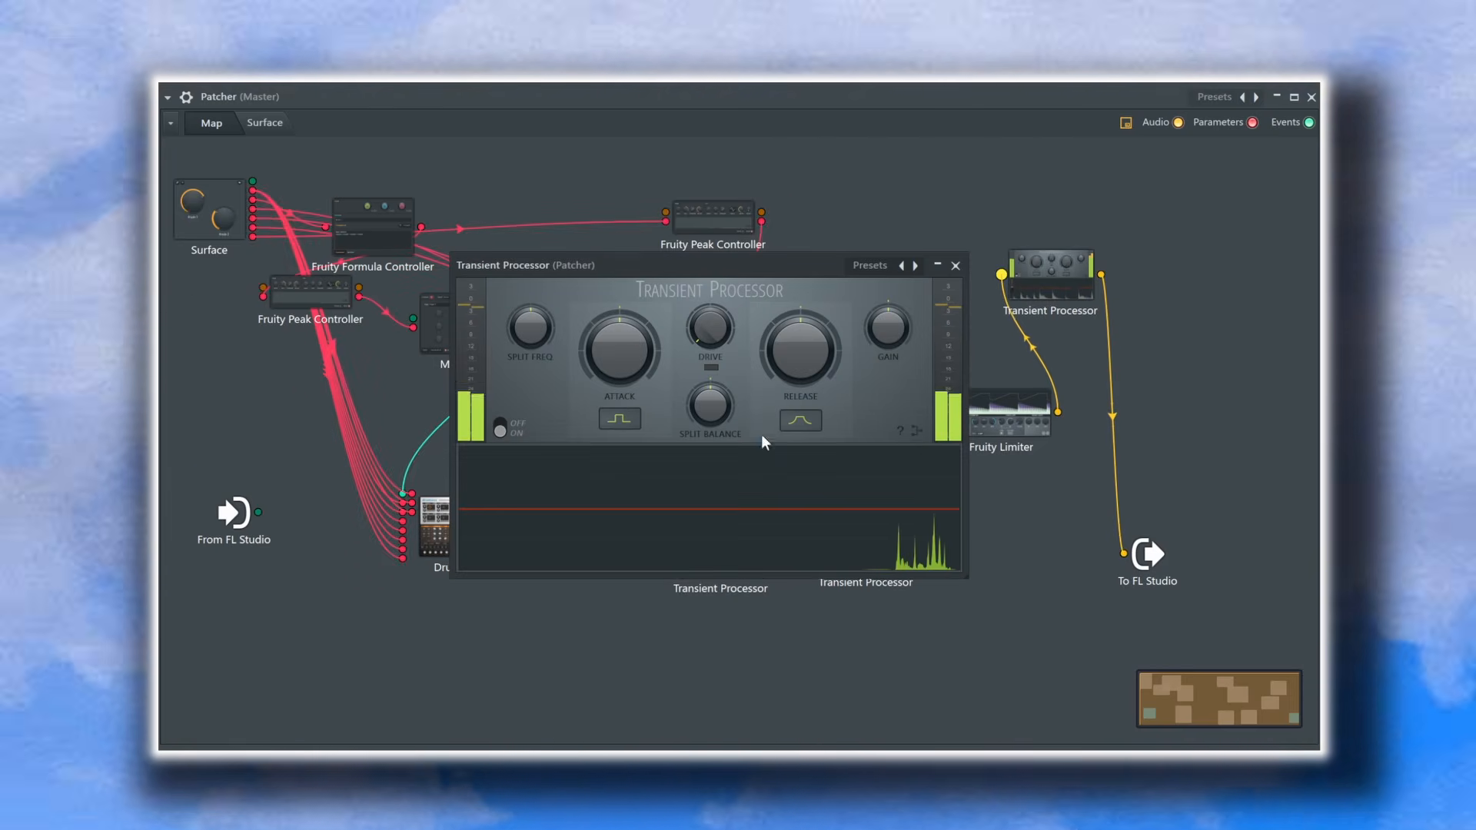
{"action": "left_click", "coordinate": [801, 421]}
- Activate the Transient Processor's Attack, Release and Split Balance as inputs, and try turning Release down and Split Balance up
{"action": "right_click", "coordinate": [638, 351]}
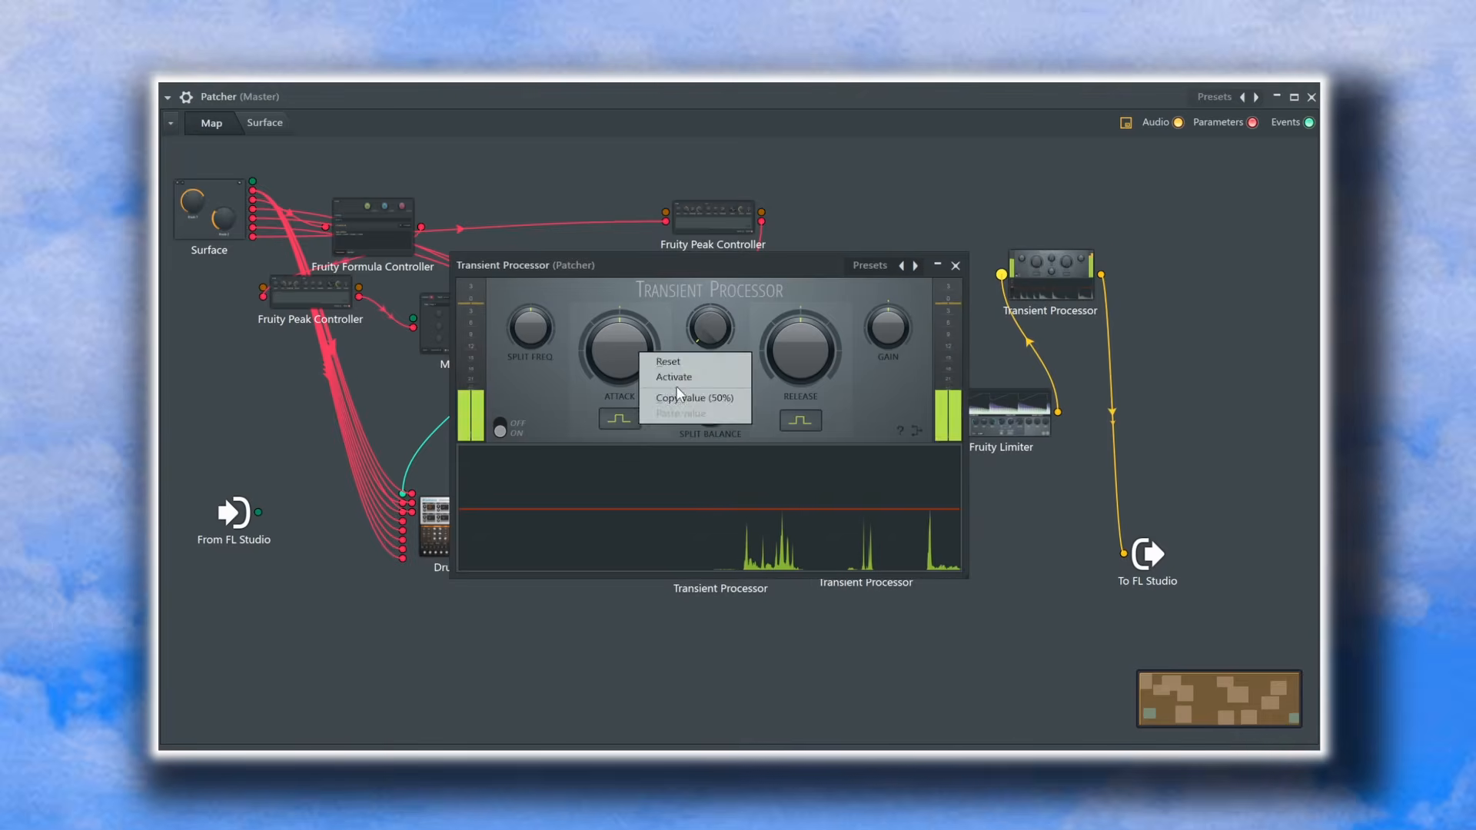
{"action": "left_click", "coordinate": [677, 378]}
{"action": "right_click", "coordinate": [814, 352]}
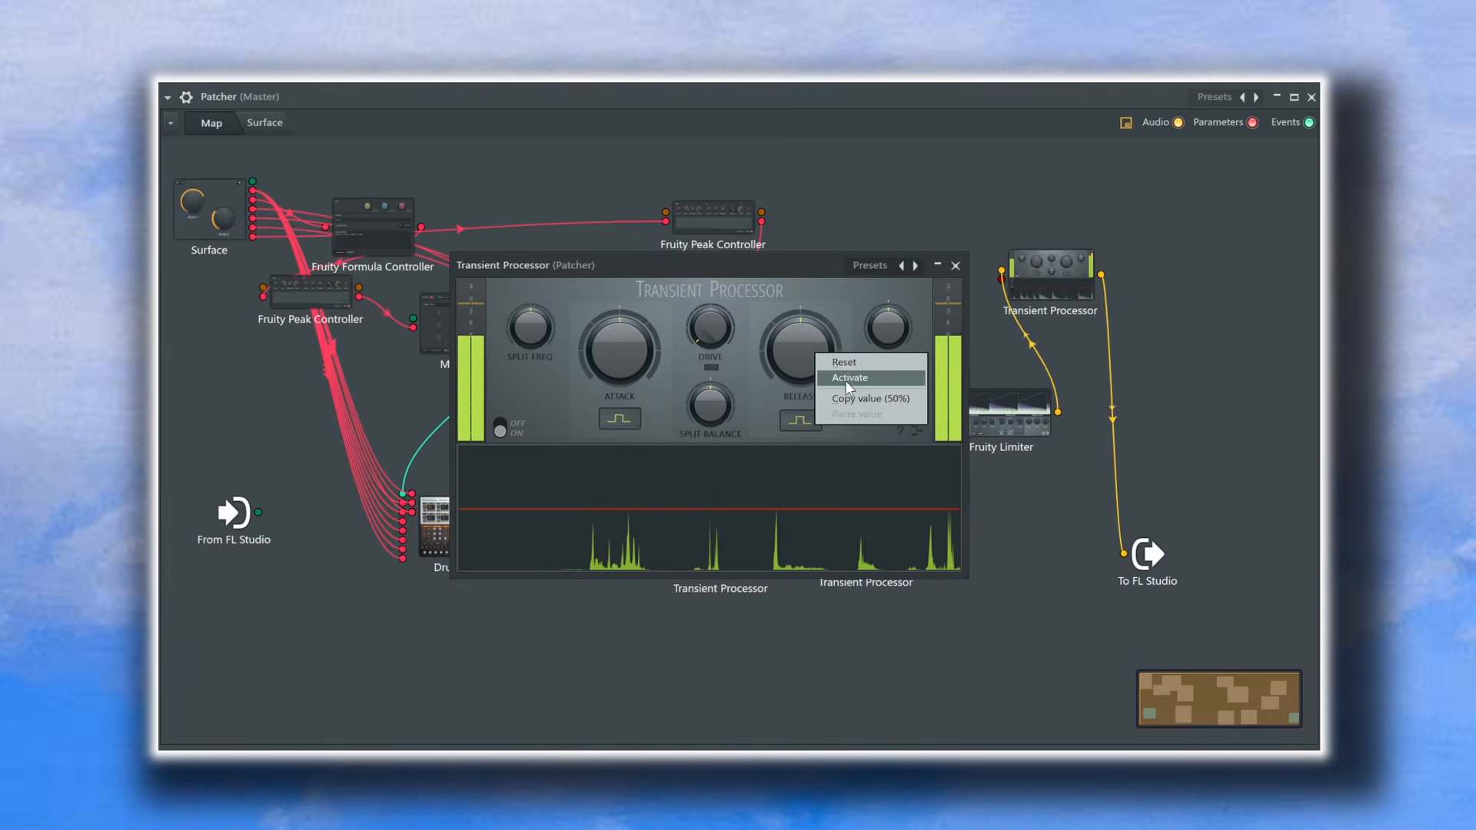
{"action": "left_click", "coordinate": [842, 378]}
{"action": "right_click", "coordinate": [713, 411]}
{"action": "left_click", "coordinate": [739, 434]}
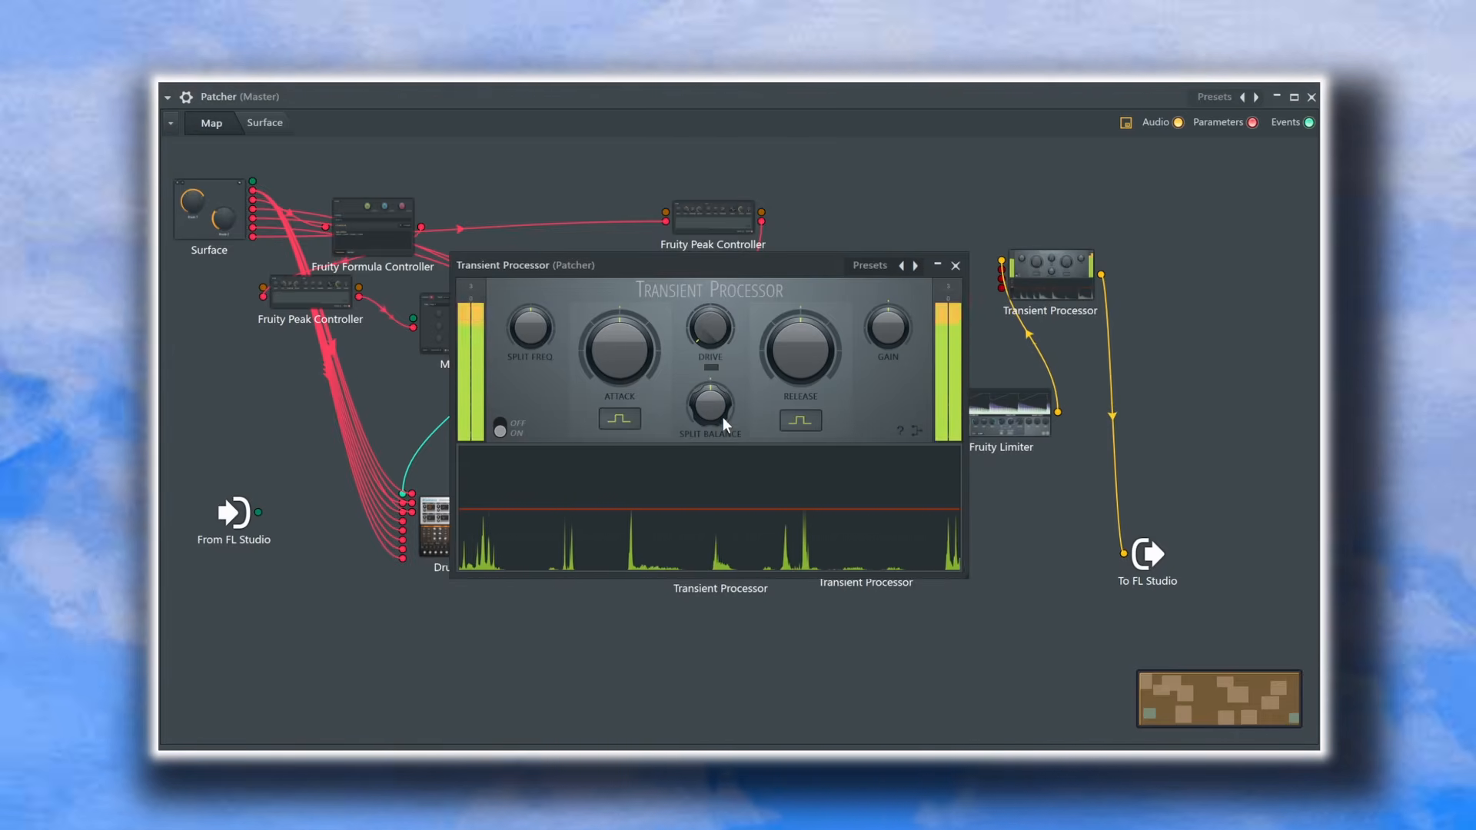
{"action": "left_click_drag", "start_coordinate": [826, 346], "coordinate": [818, 355]}
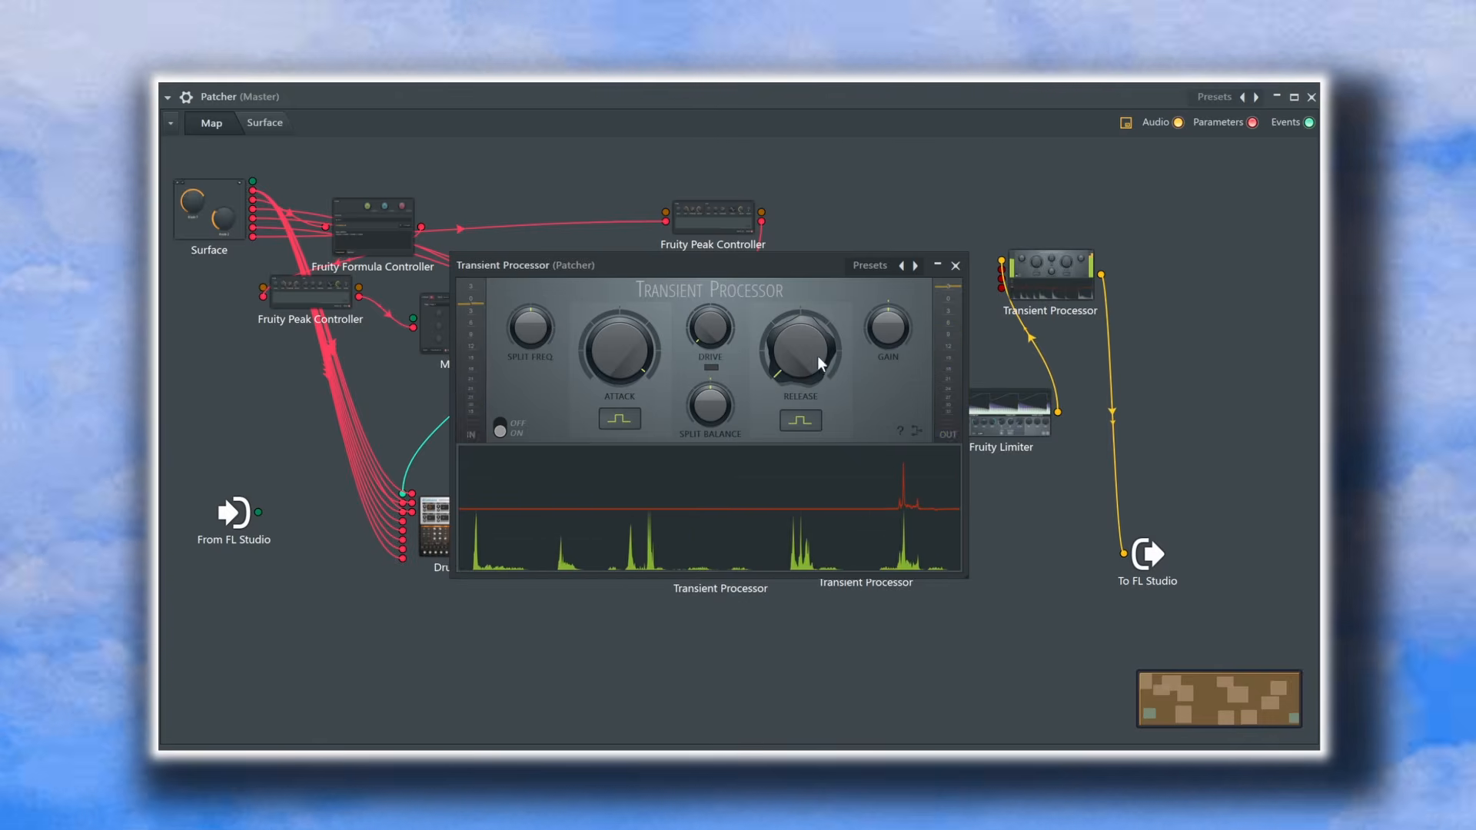
{"action": "left_click_drag", "start_coordinate": [708, 414], "coordinate": [708, 377]}
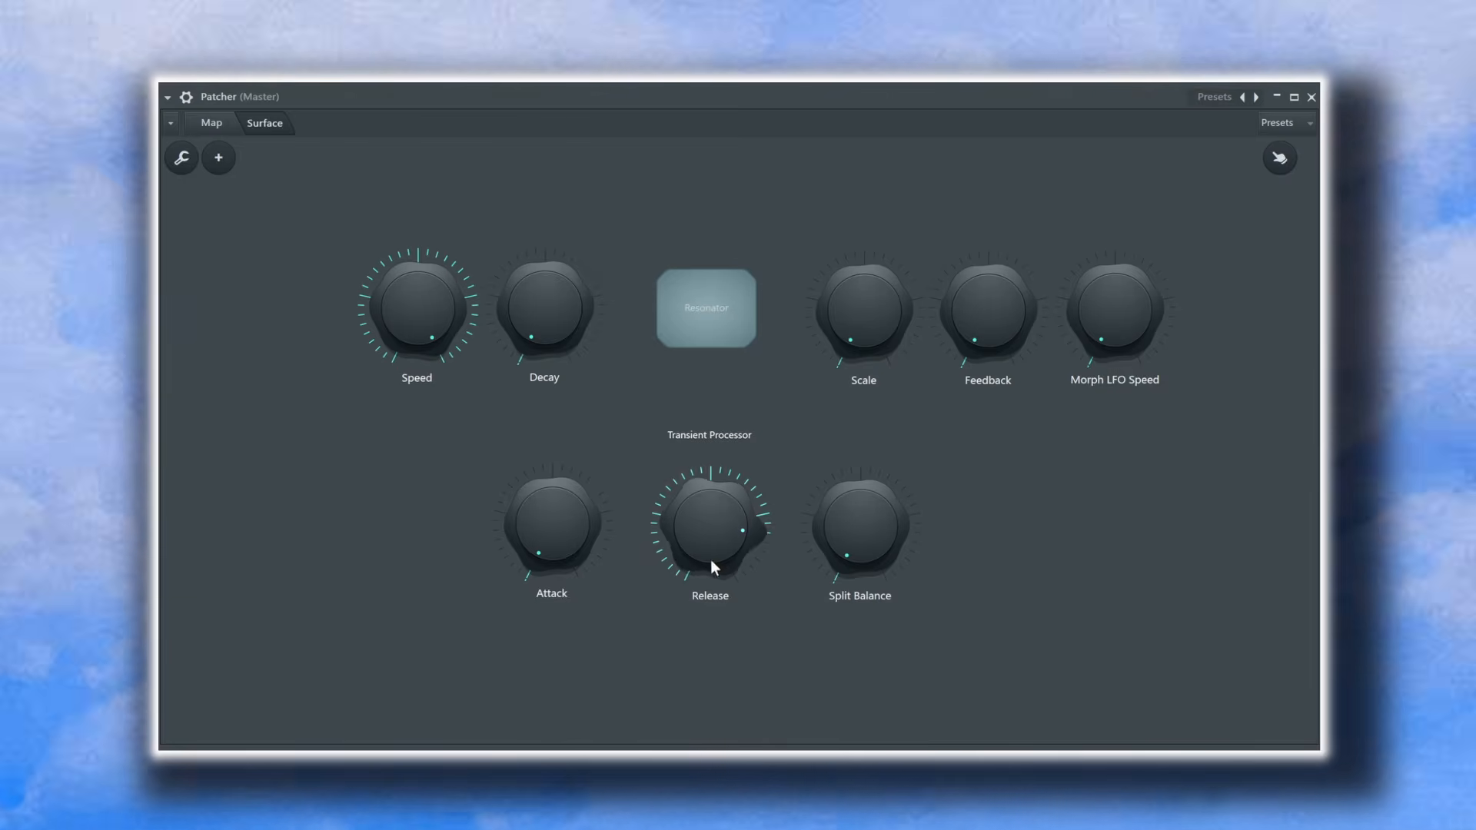
- Raise the surface's Release and Split Balance knobs, and connect the Attack, Release and Split Balance outputs to the last Transient Processor
{"action": "left_click_drag", "start_coordinate": [711, 560], "coordinate": [712, 499]}
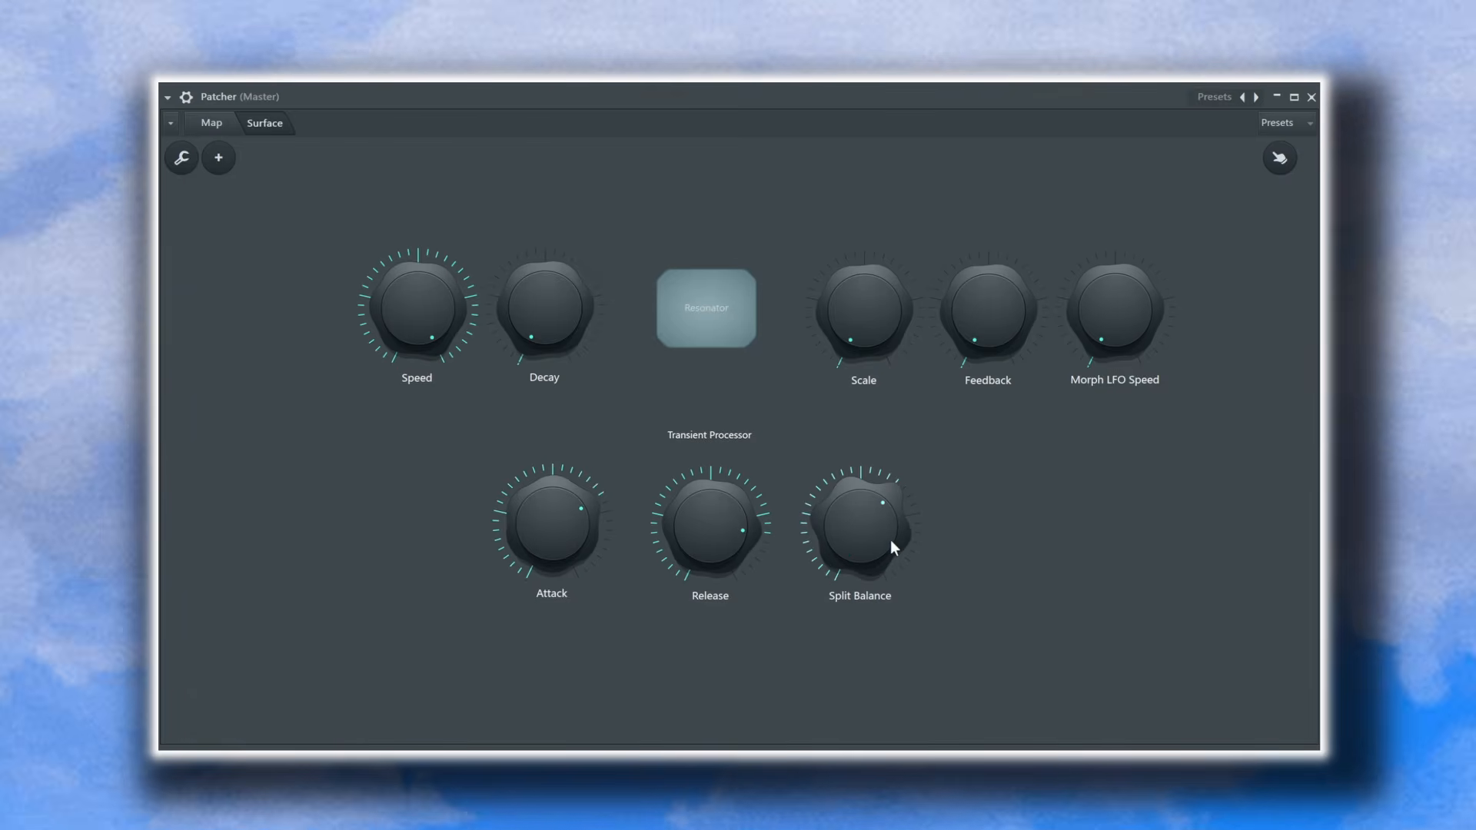
{"action": "left_click_drag", "start_coordinate": [890, 540], "coordinate": [718, 417]}
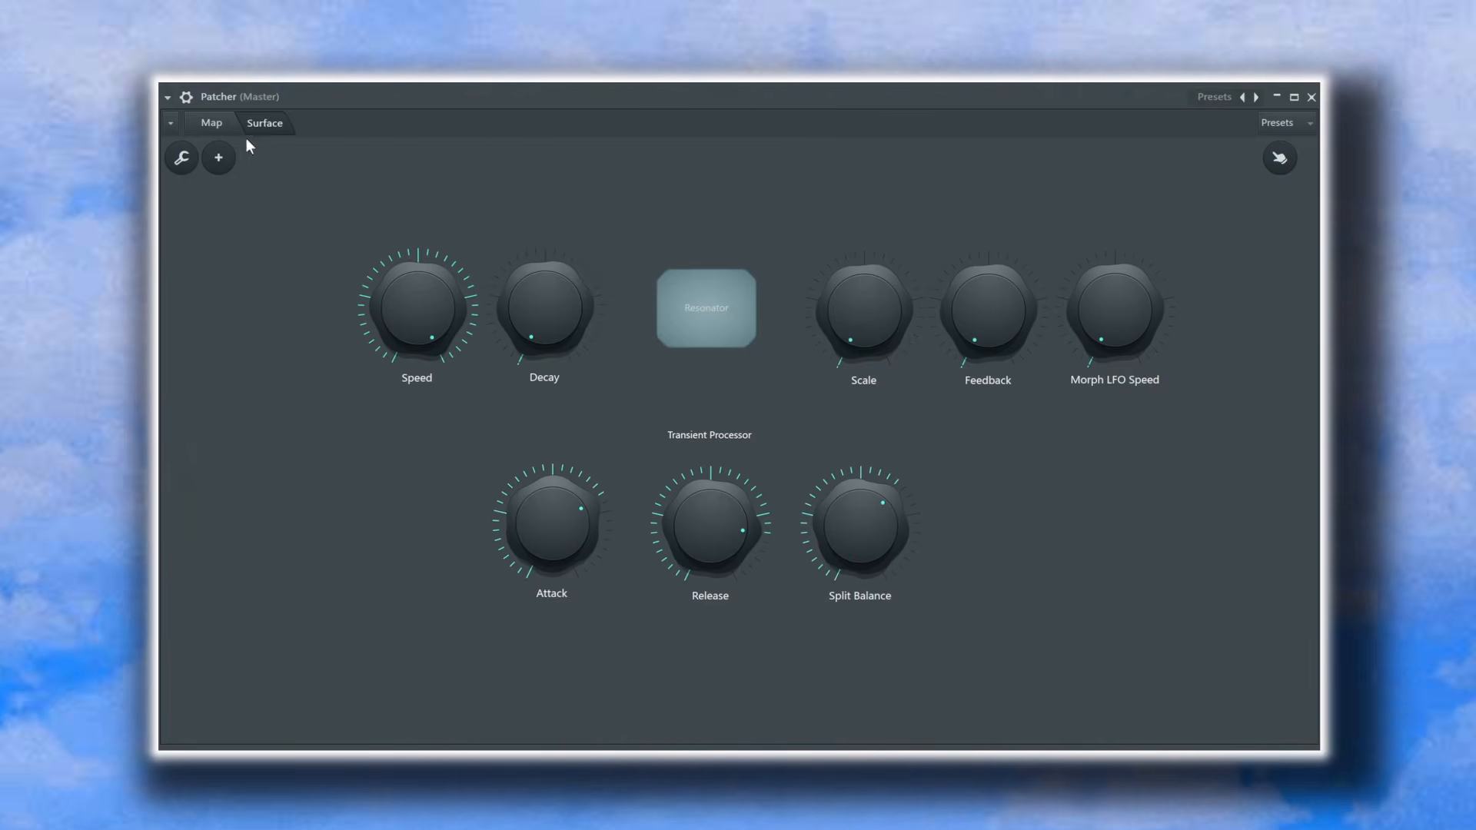
{"action": "left_click", "coordinate": [223, 127]}
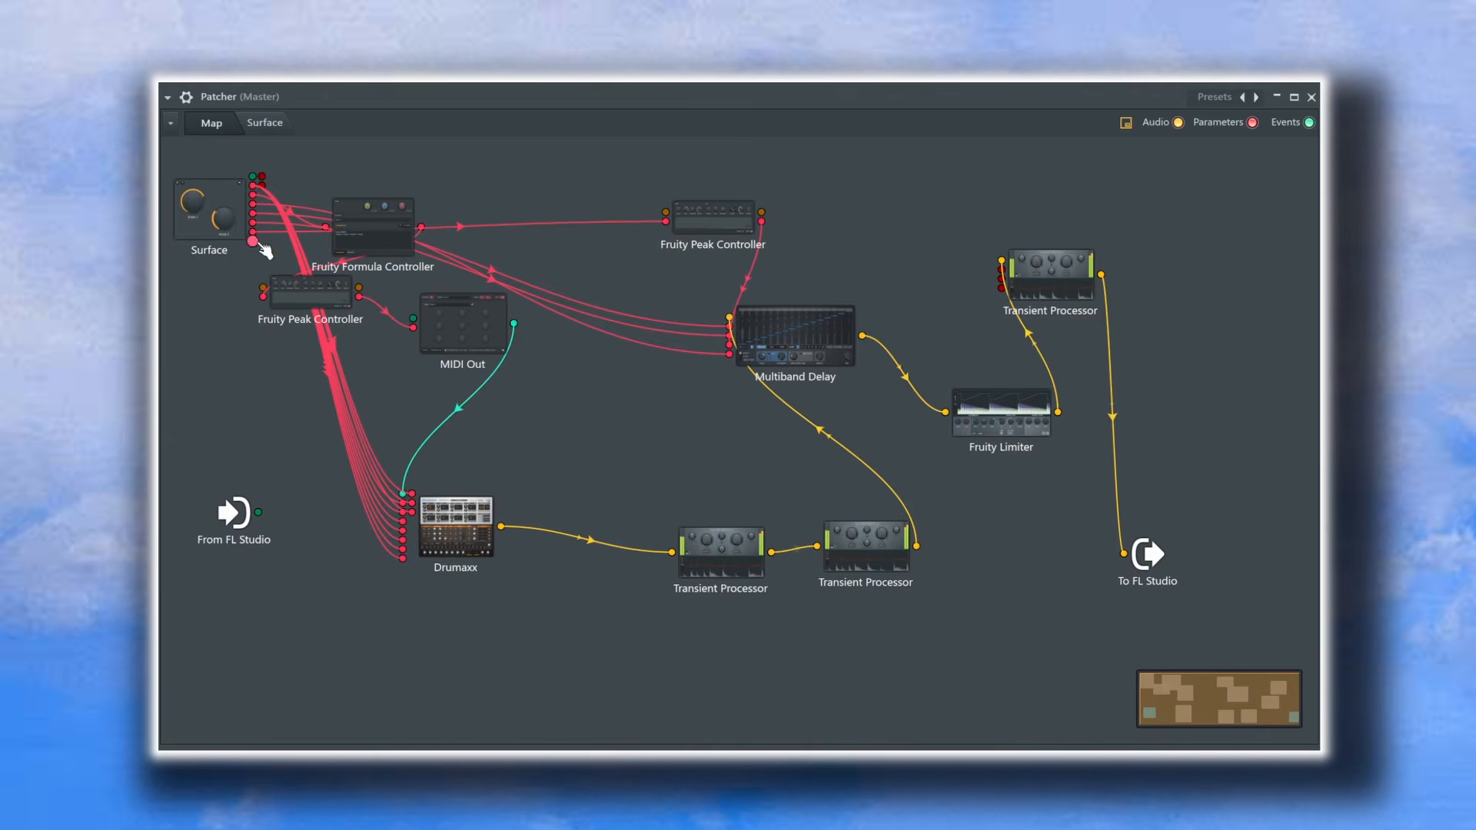
{"action": "left_click_drag", "start_coordinate": [260, 245], "coordinate": [1001, 278]}
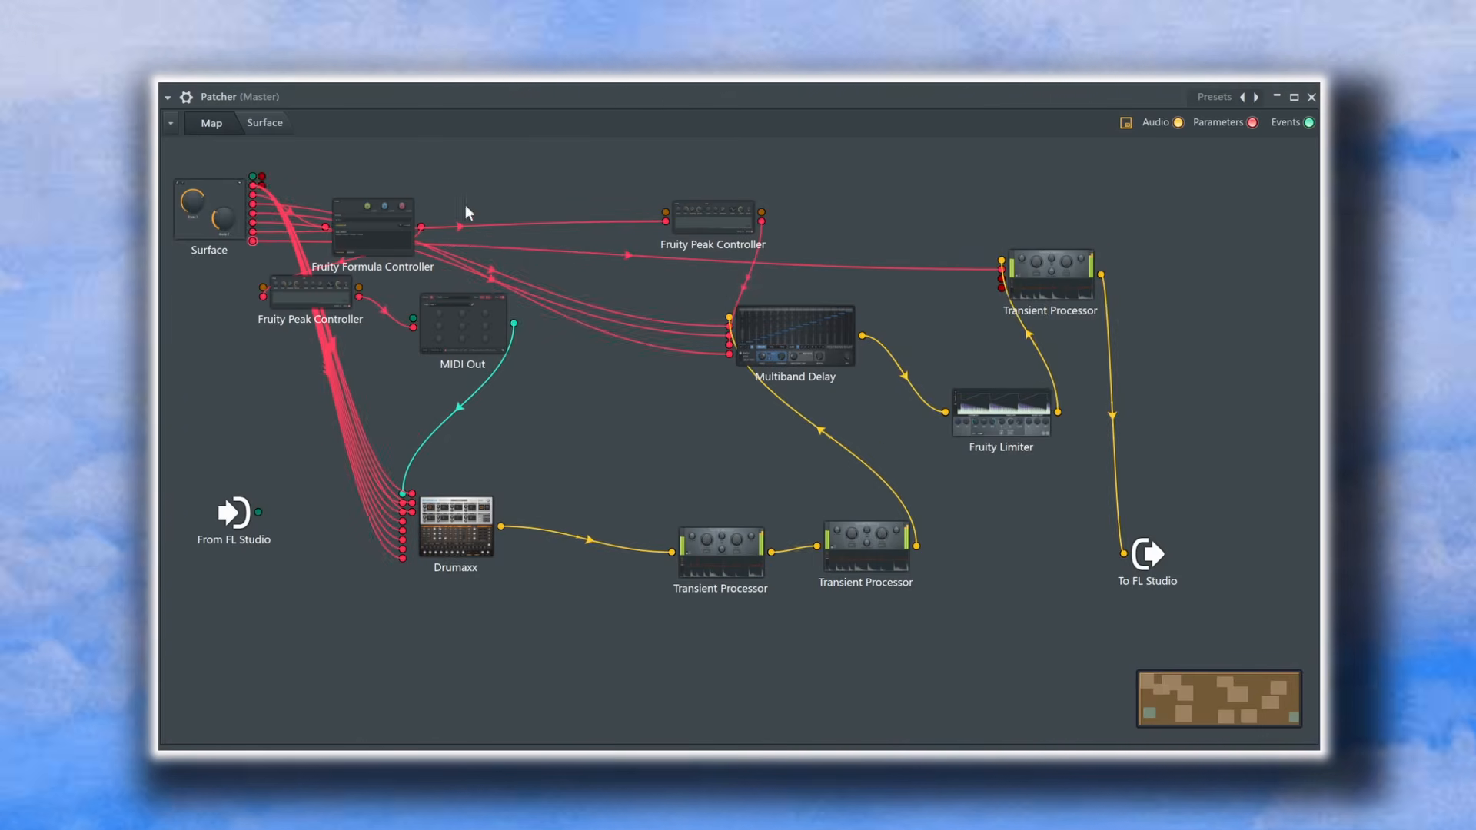
{"action": "left_click_drag", "start_coordinate": [262, 177], "coordinate": [272, 180]}
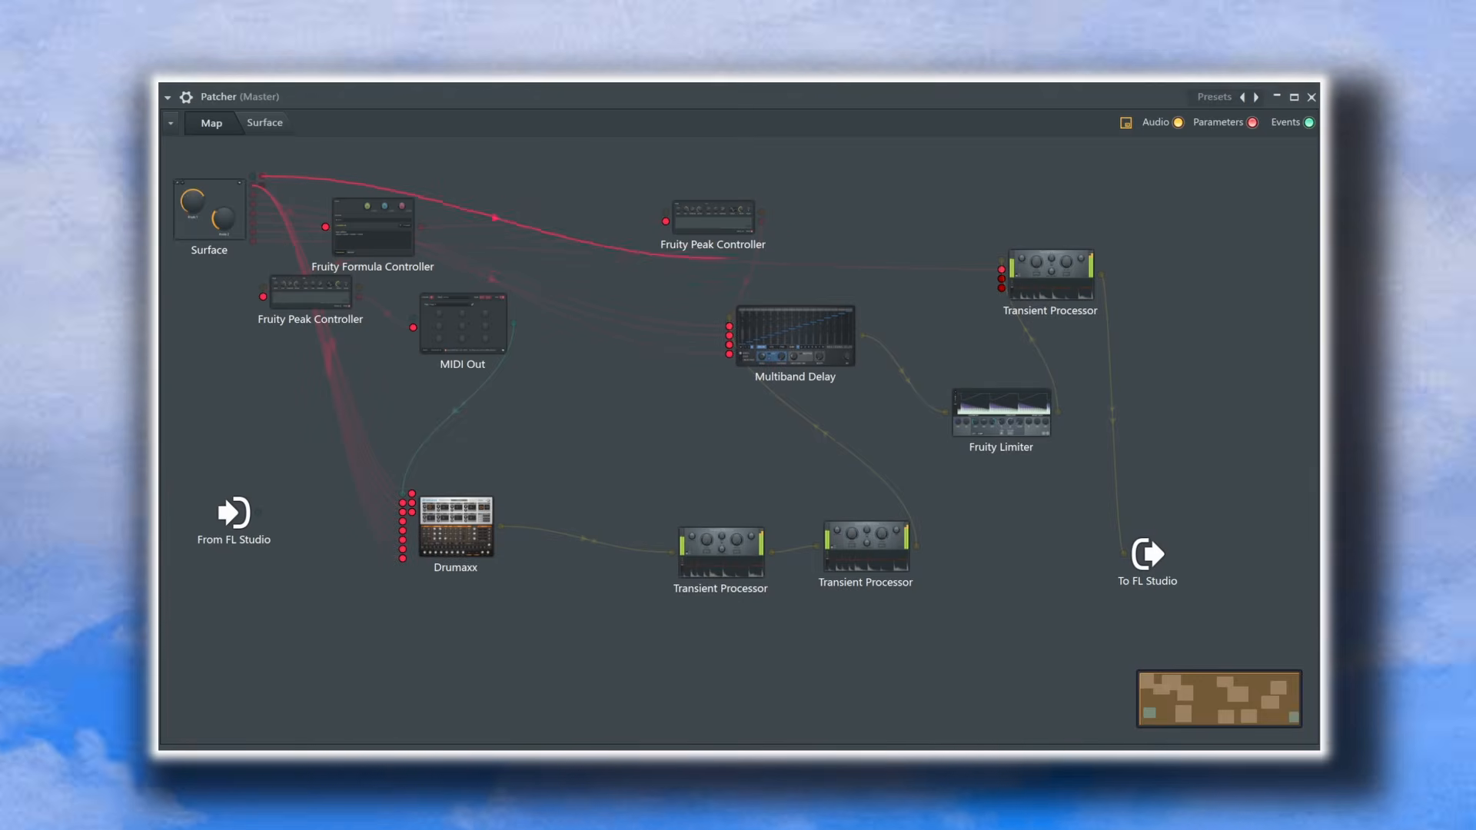
{"action": "left_click_drag", "start_coordinate": [726, 258], "coordinate": [1000, 269]}
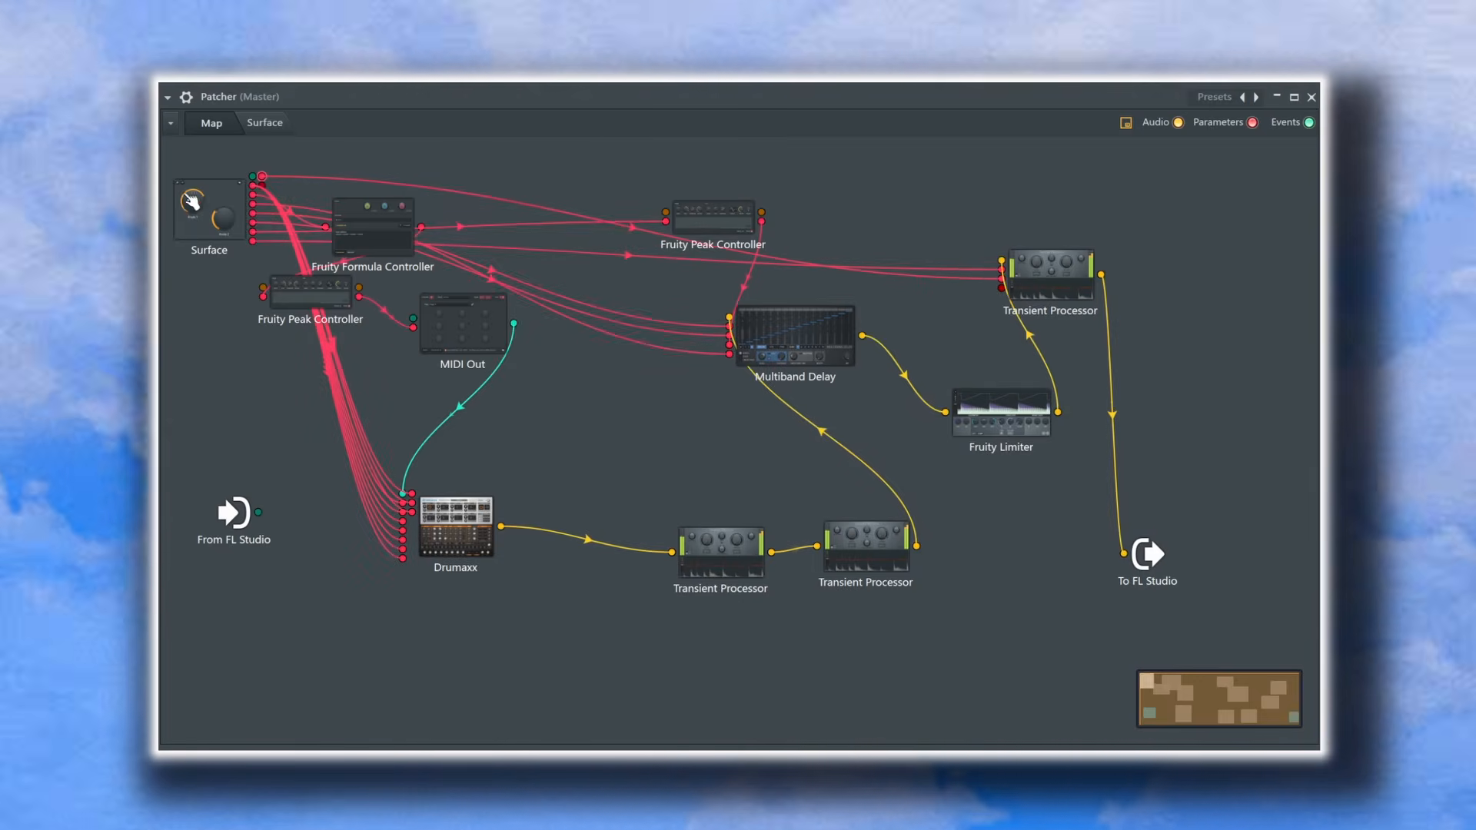
{"action": "left_click_drag", "start_coordinate": [262, 186], "coordinate": [1001, 279]}
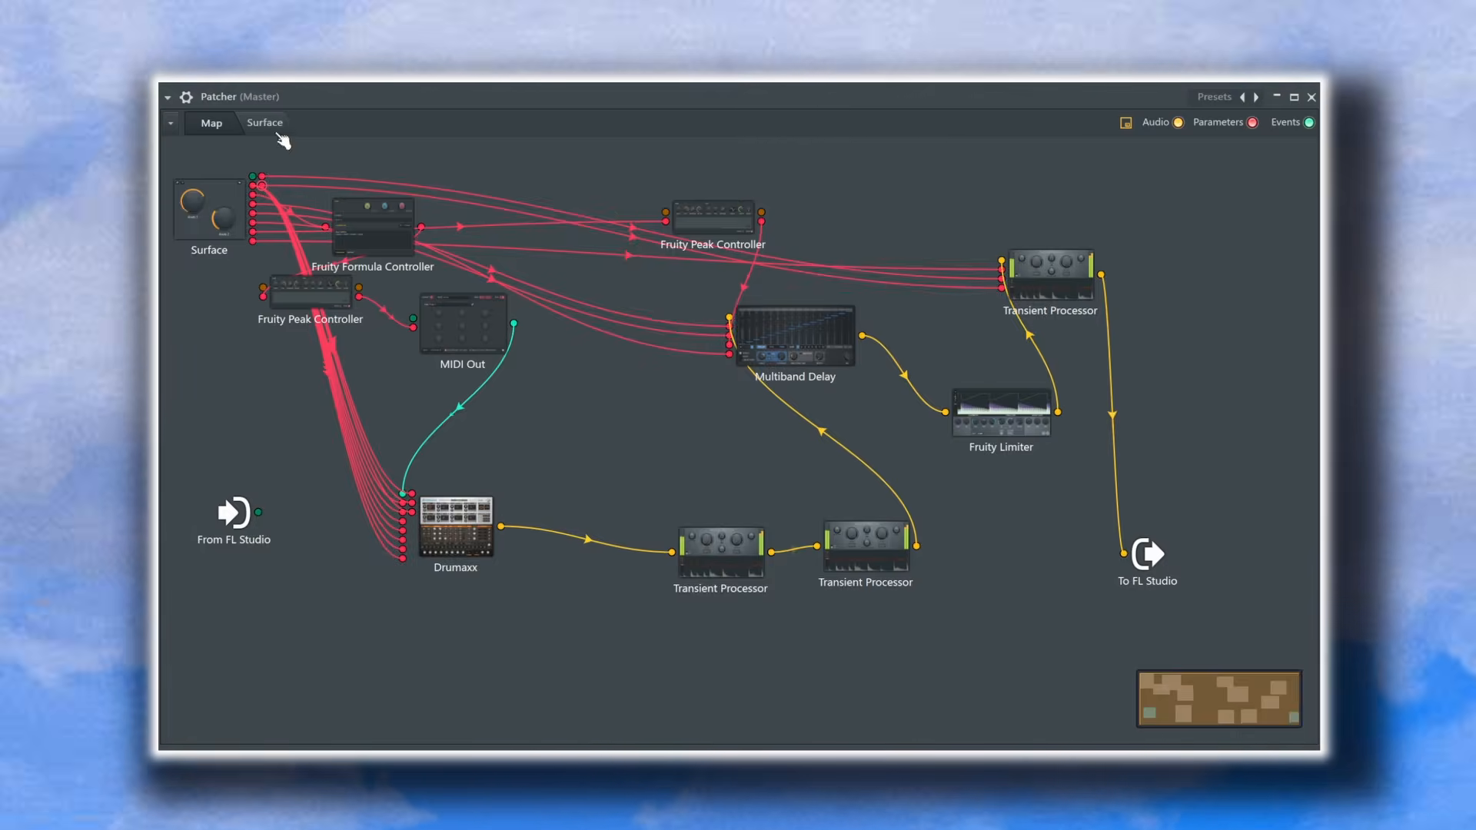
- On the surface, turn Release up to maximum, Split Balance down to about the middle, and lower Speed
{"action": "left_click", "coordinate": [269, 126]}
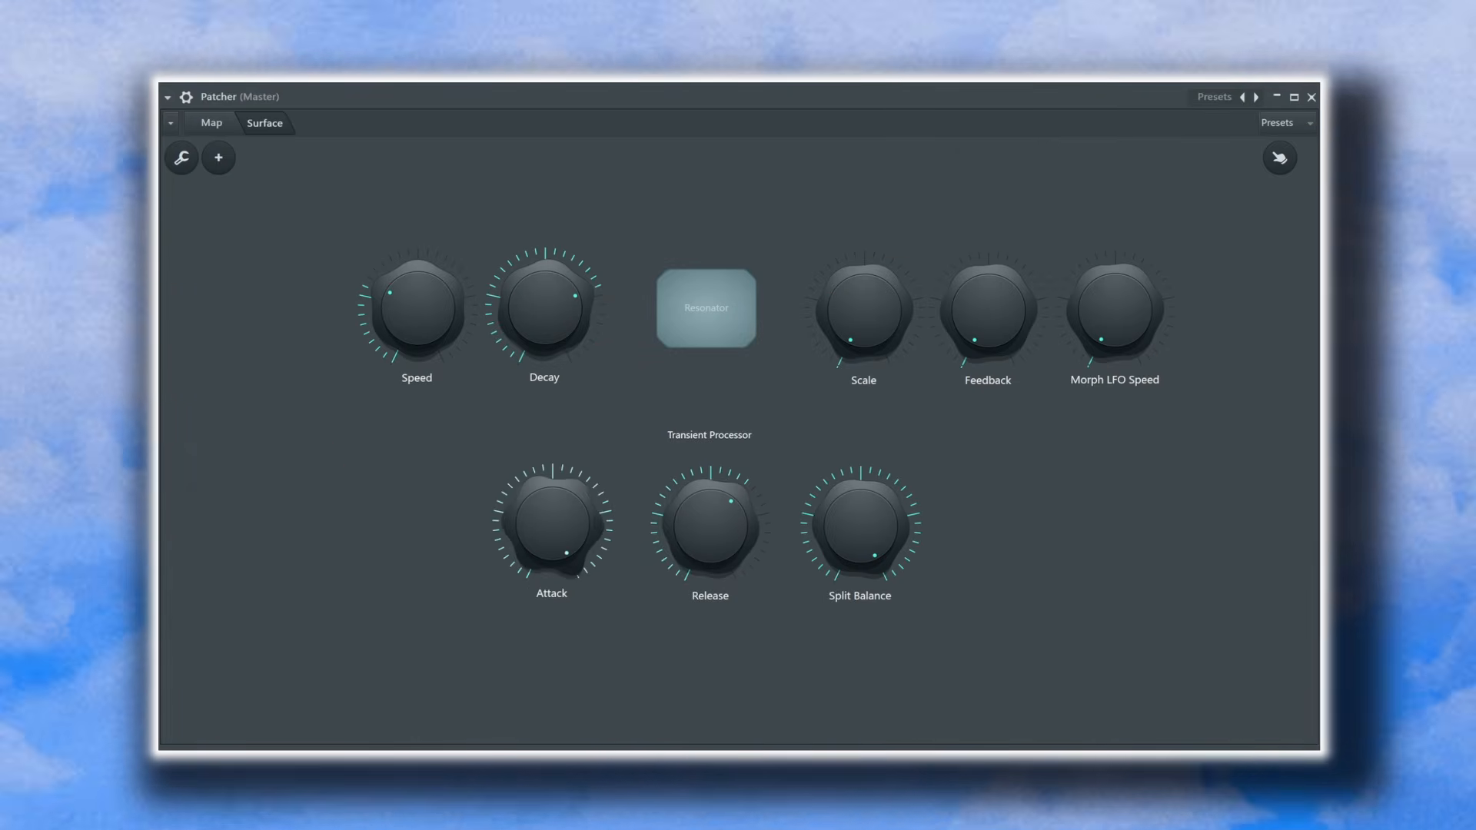
{"action": "left_click_drag", "start_coordinate": [700, 565], "coordinate": [719, 543]}
{"action": "left_click_drag", "start_coordinate": [889, 526], "coordinate": [889, 569]}
{"action": "left_click_drag", "start_coordinate": [418, 308], "coordinate": [418, 331]}
- With Resonator switched on, raise Scale, Feedback and Morph LFO Speed, and turn Scale and Feedback back down
{"action": "left_click_drag", "start_coordinate": [864, 312], "coordinate": [869, 315]}
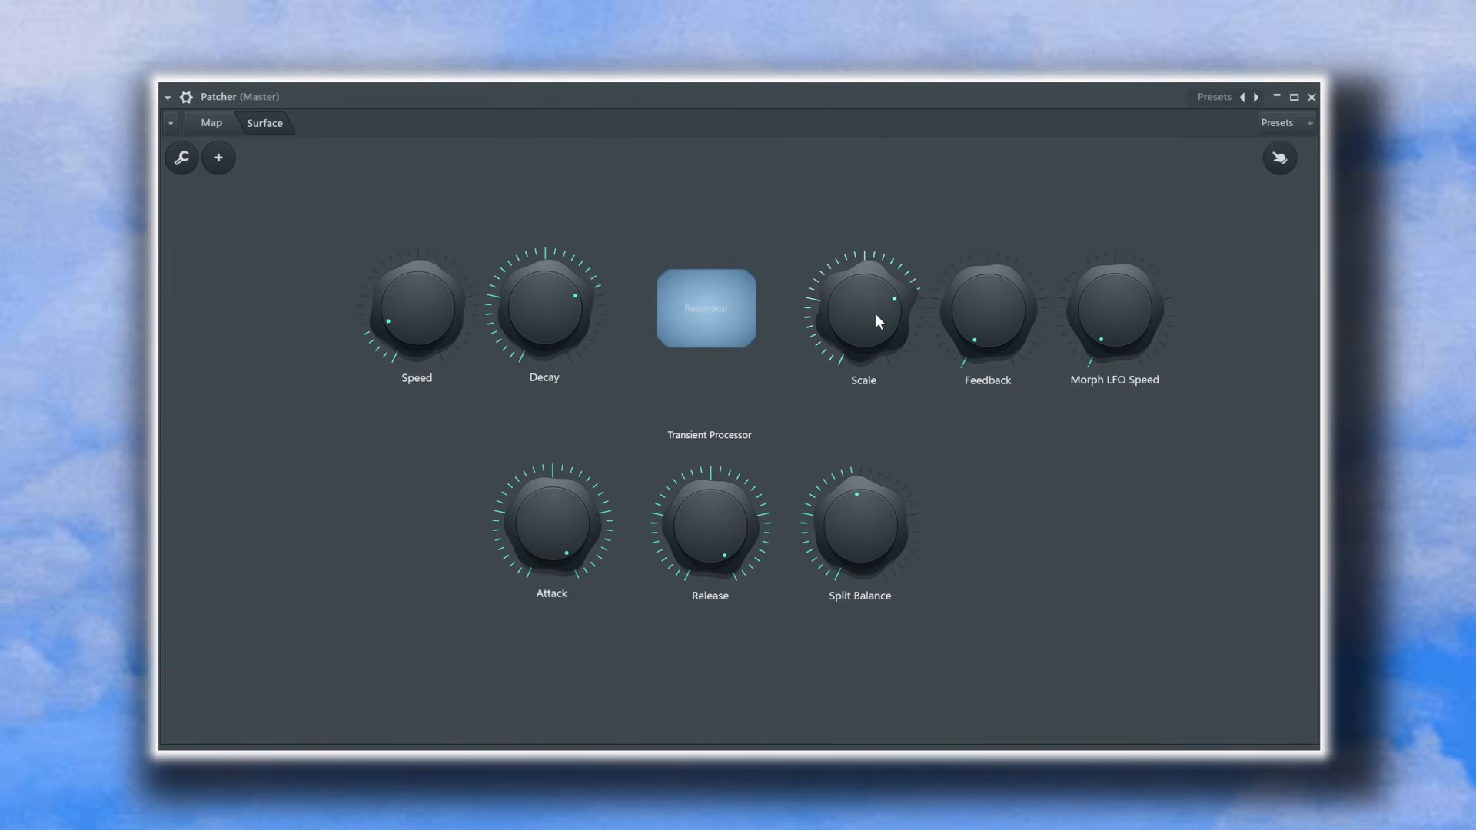
{"action": "mouse_move", "coordinate": [986, 314]}
{"action": "left_mouse_down"}
{"action": "mouse_move", "coordinate": [986, 296]}
{"action": "mouse_move", "coordinate": [985, 318]}
{"action": "left_mouse_up"}
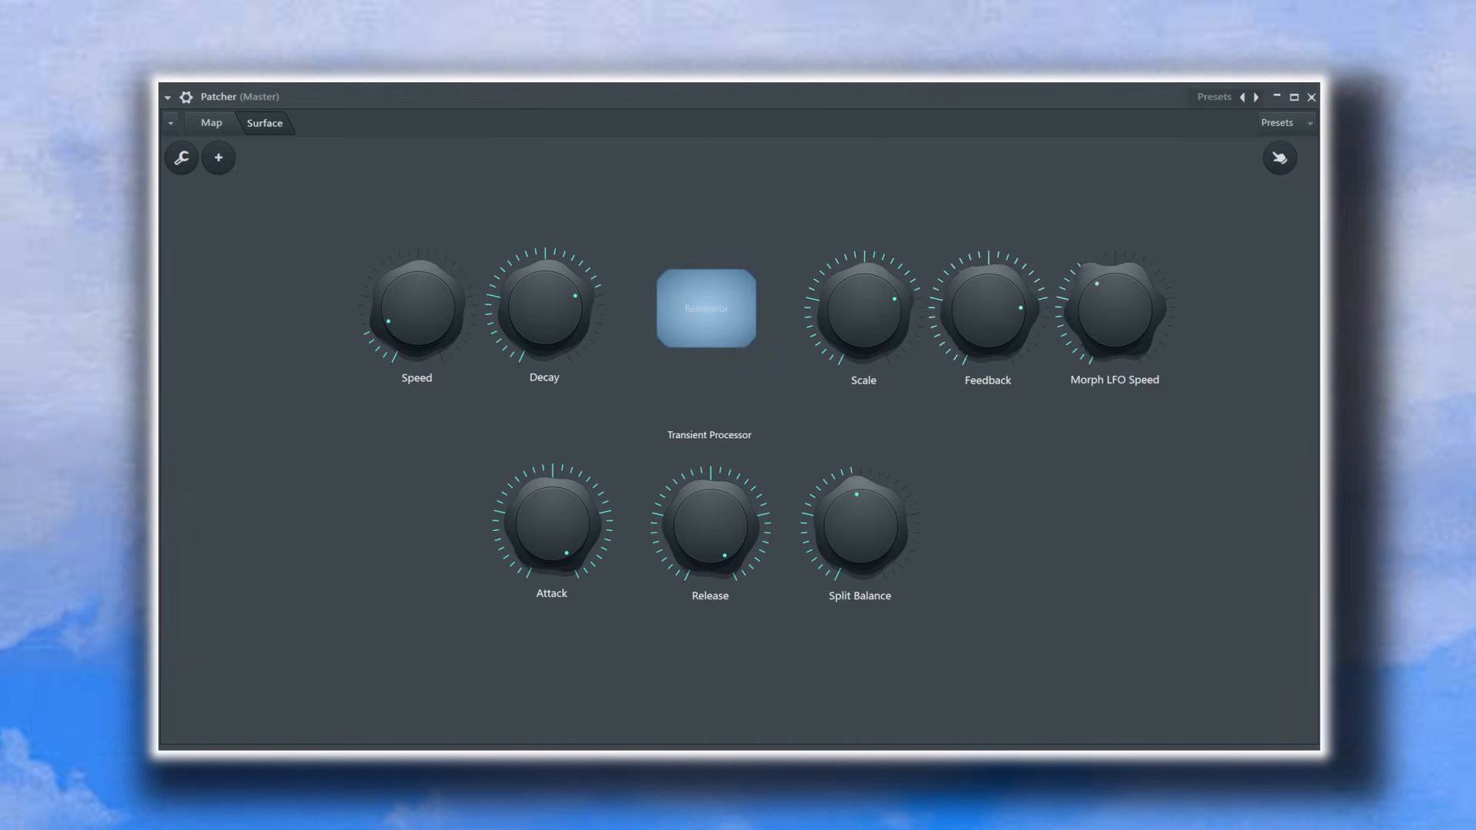
{"action": "left_click_drag", "start_coordinate": [1115, 314], "coordinate": [1115, 292]}
{"action": "left_click_drag", "start_coordinate": [890, 325], "coordinate": [891, 365]}
{"action": "left_click_drag", "start_coordinate": [989, 315], "coordinate": [989, 361]}
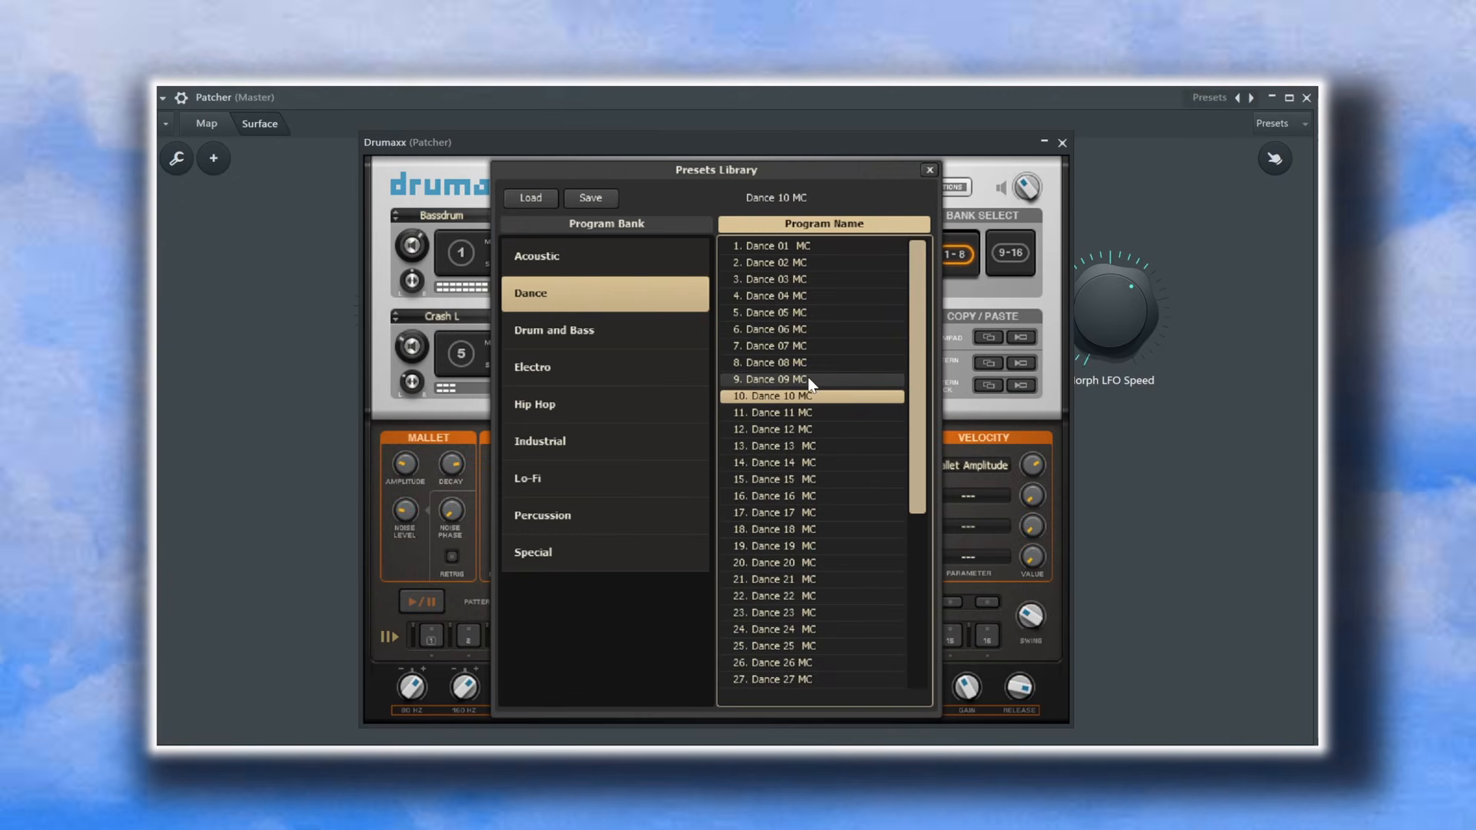
- Load the Dance 09 MC program from the Dance bank in Drumaxx's presets library
{"action": "left_click", "coordinate": [809, 380]}
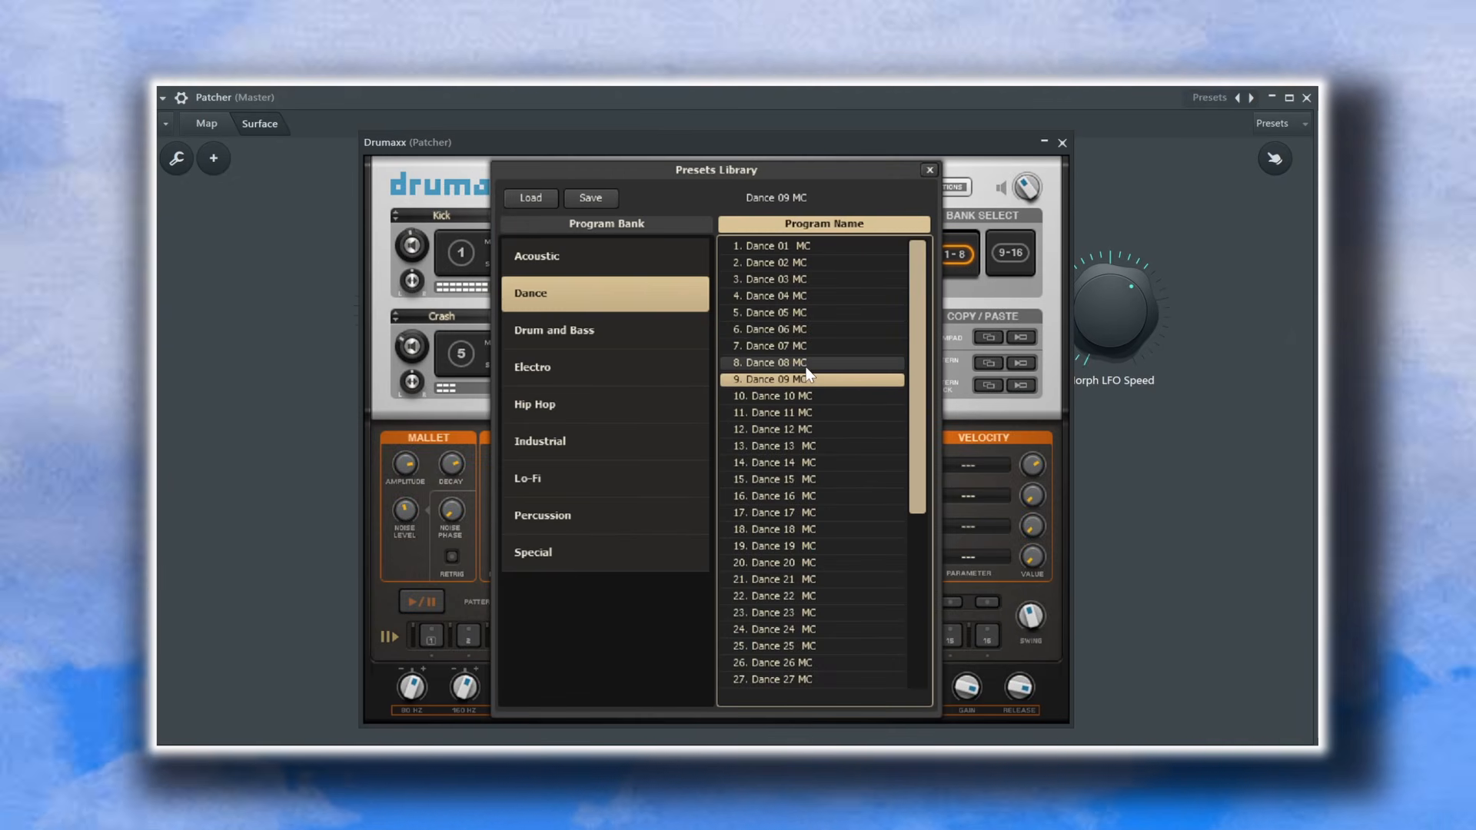
- Load the Dance 04 MC program from Drumaxx's presets library and close the library and the Drumaxx window
{"action": "left_click", "coordinate": [808, 363]}
{"action": "left_click", "coordinate": [807, 329]}
{"action": "left_click", "coordinate": [807, 298]}
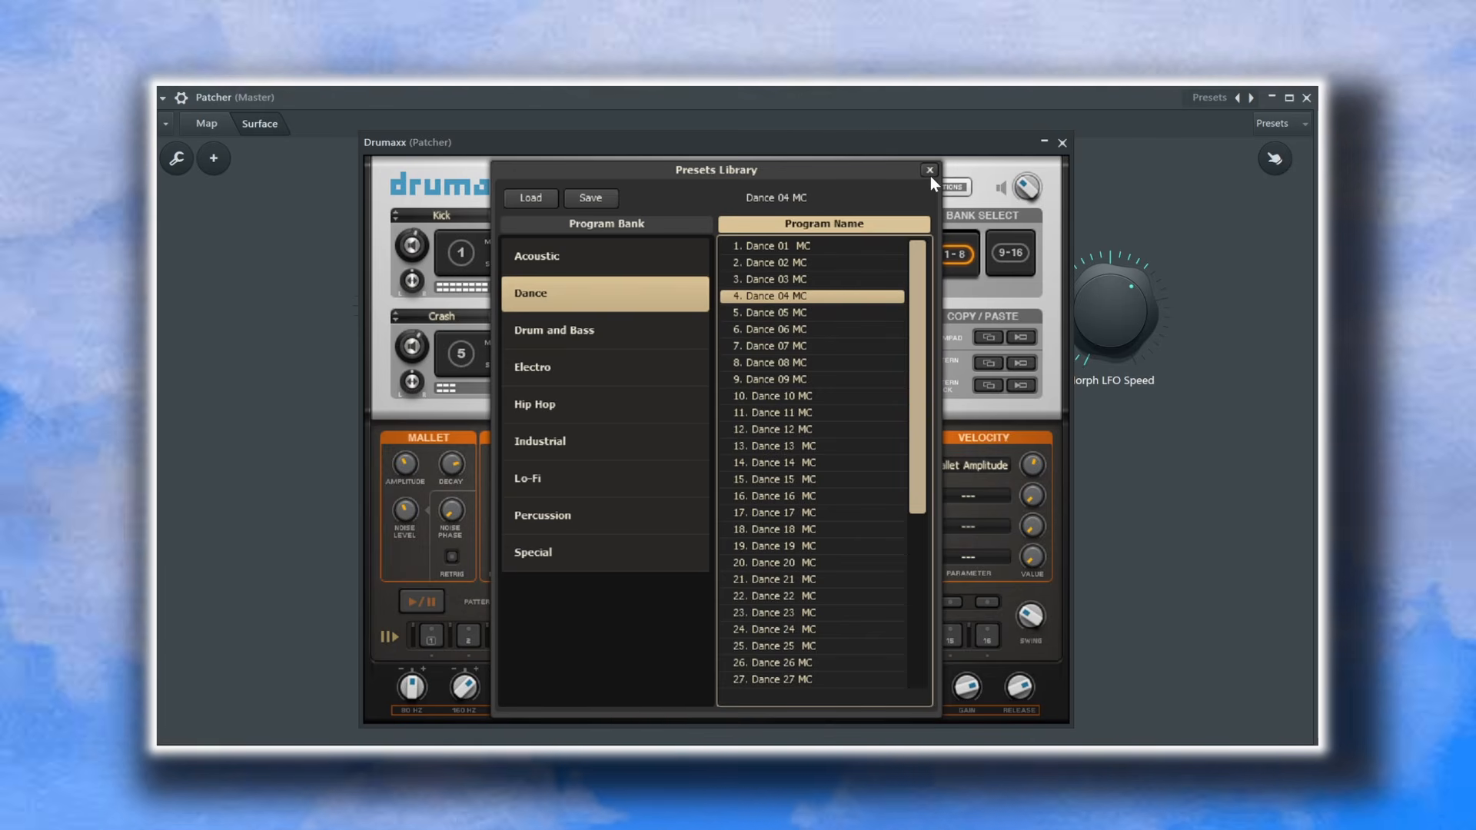
{"action": "left_click", "coordinate": [930, 171]}
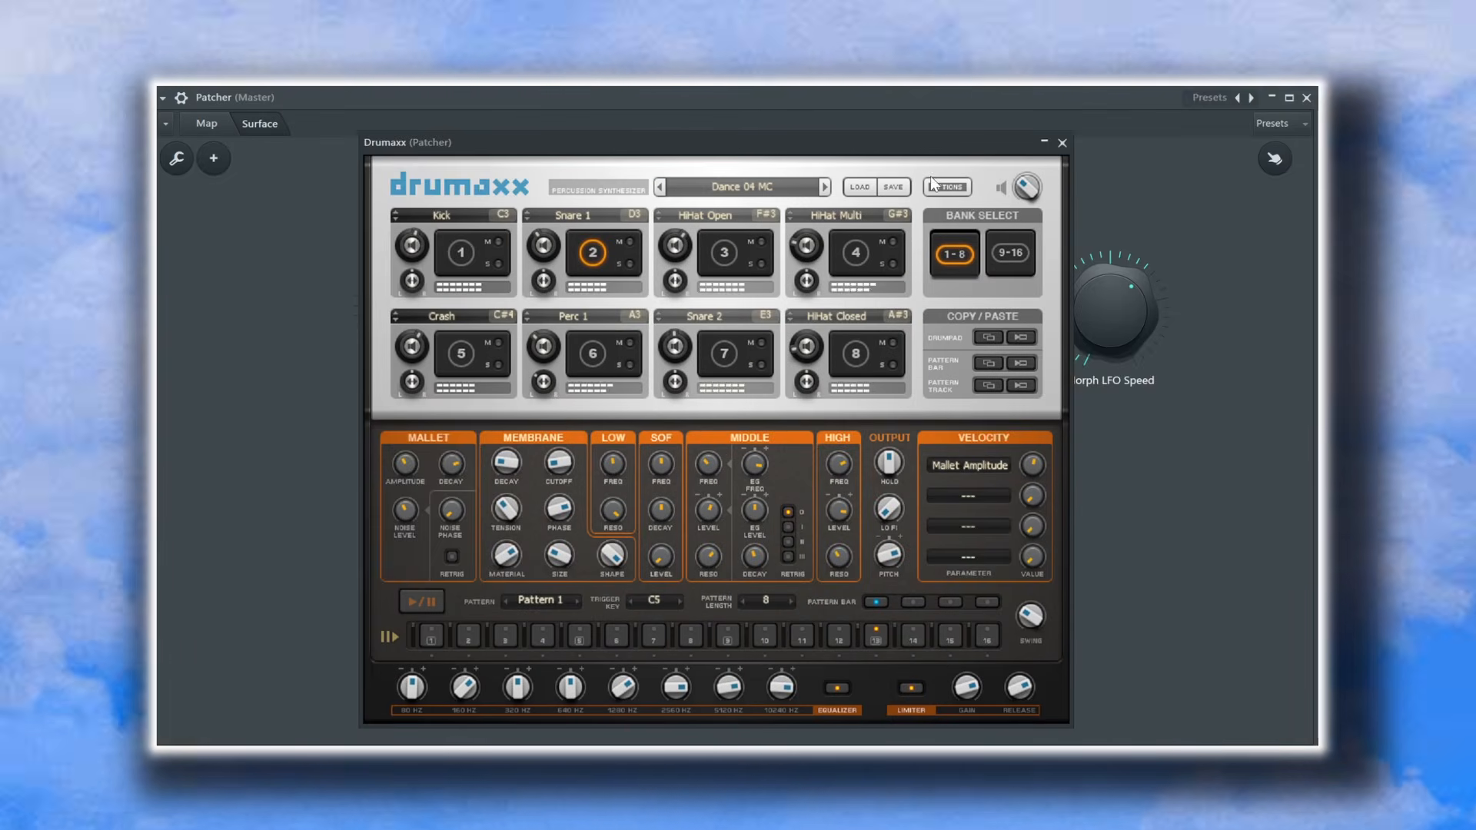
{"action": "left_click", "coordinate": [1062, 142]}
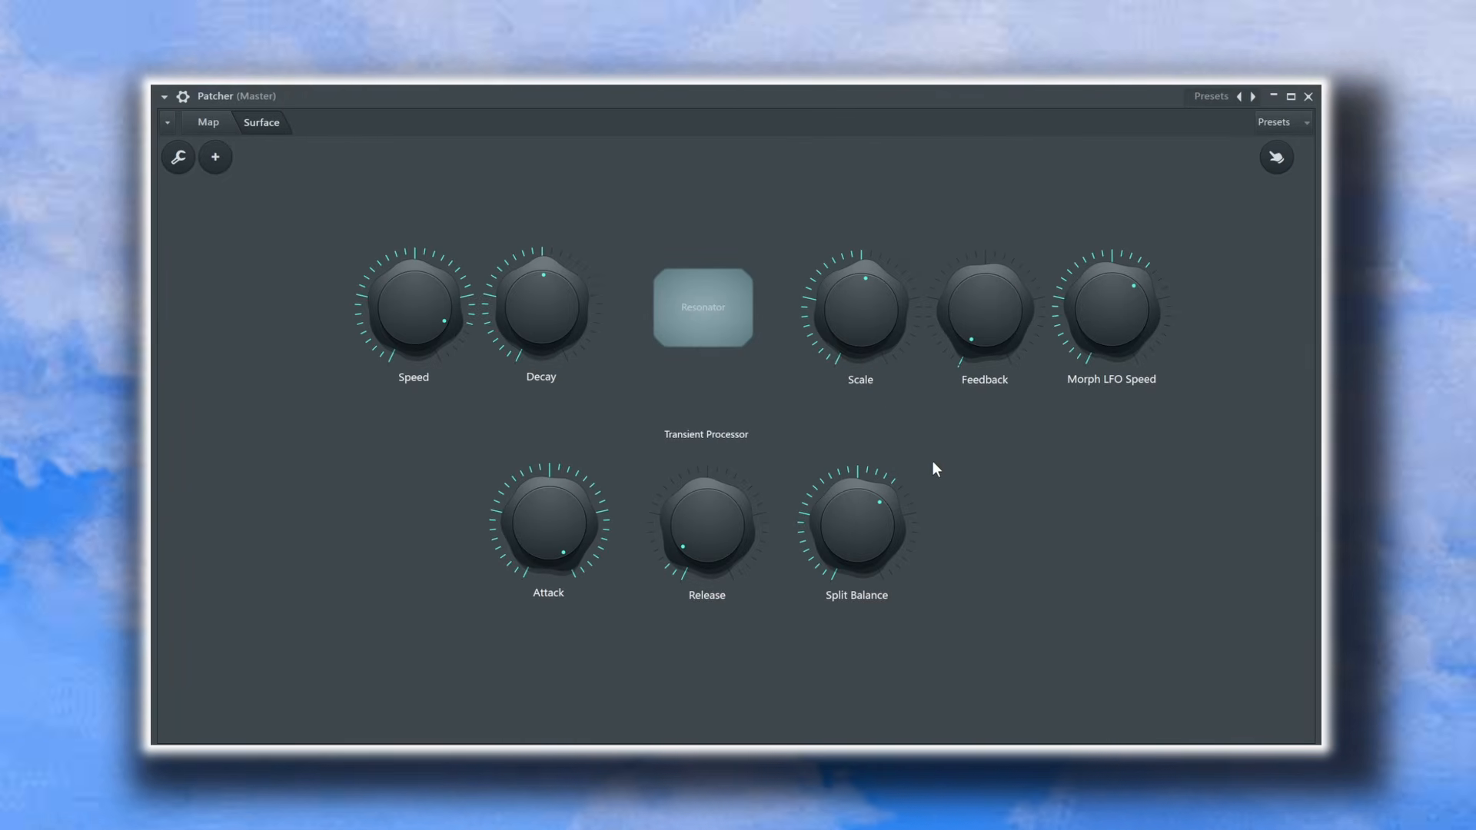
- Sweep the surface's Scale and Feedback knobs up and down, ending with Scale near maximum and Feedback near minimum
{"action": "left_click_drag", "start_coordinate": [861, 310], "coordinate": [861, 343]}
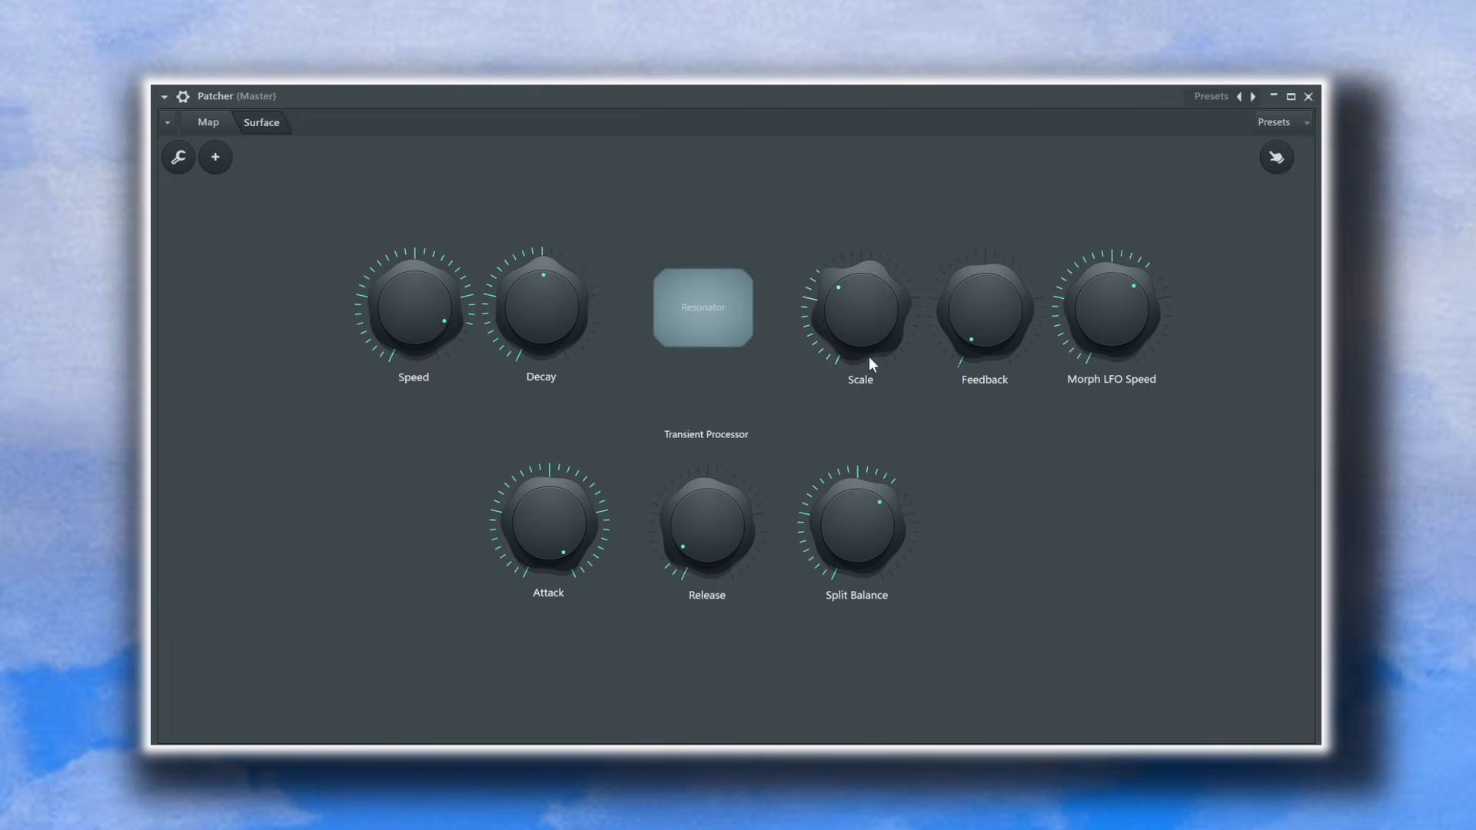
{"action": "left_click_drag", "start_coordinate": [865, 344], "coordinate": [866, 298]}
{"action": "left_click_drag", "start_coordinate": [988, 337], "coordinate": [988, 257]}
{"action": "left_click_drag", "start_coordinate": [861, 308], "coordinate": [862, 349]}
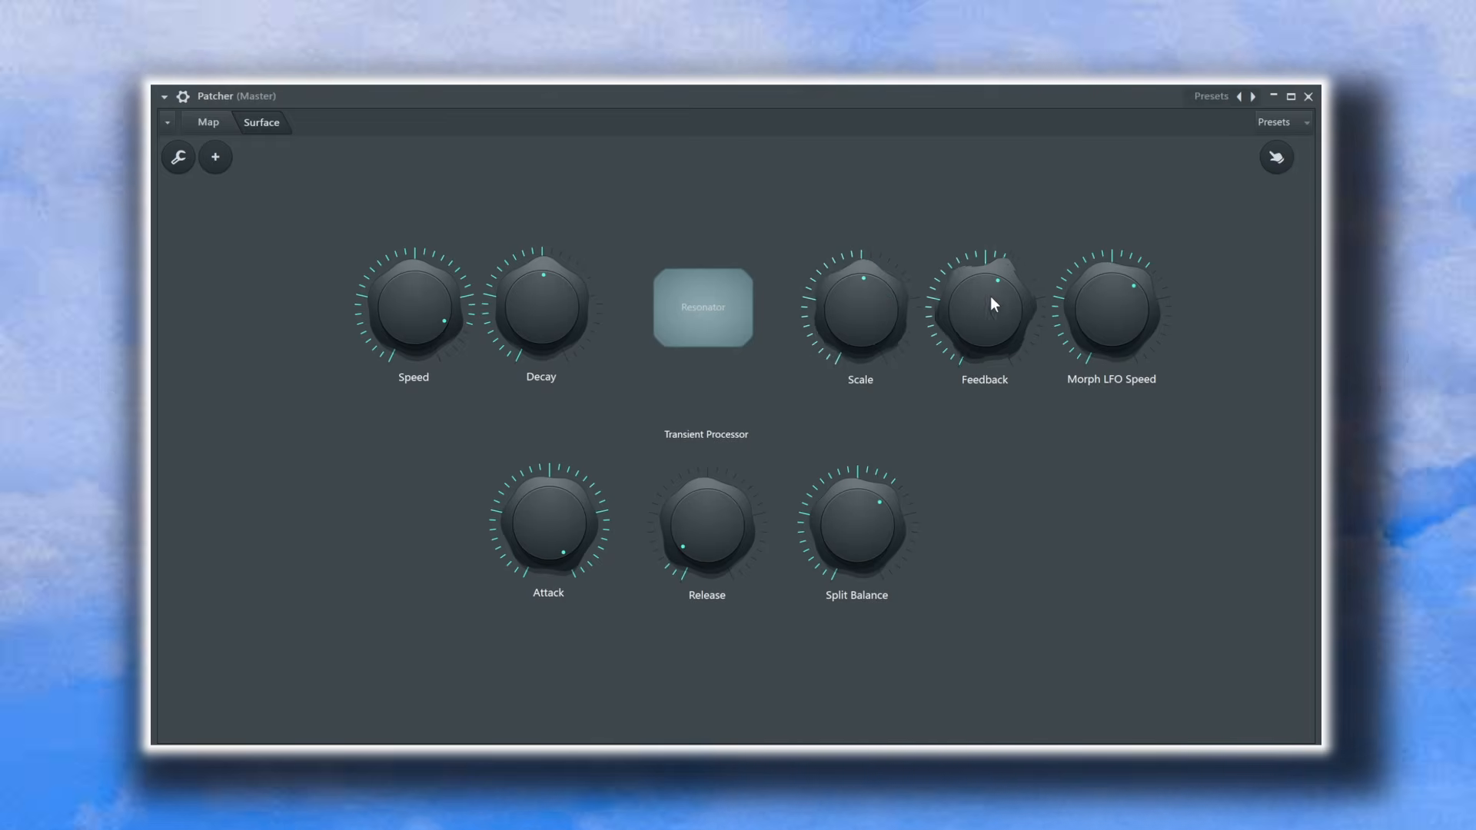
{"action": "left_click_drag", "start_coordinate": [990, 297], "coordinate": [991, 348]}
{"action": "left_click_drag", "start_coordinate": [879, 290], "coordinate": [878, 325]}
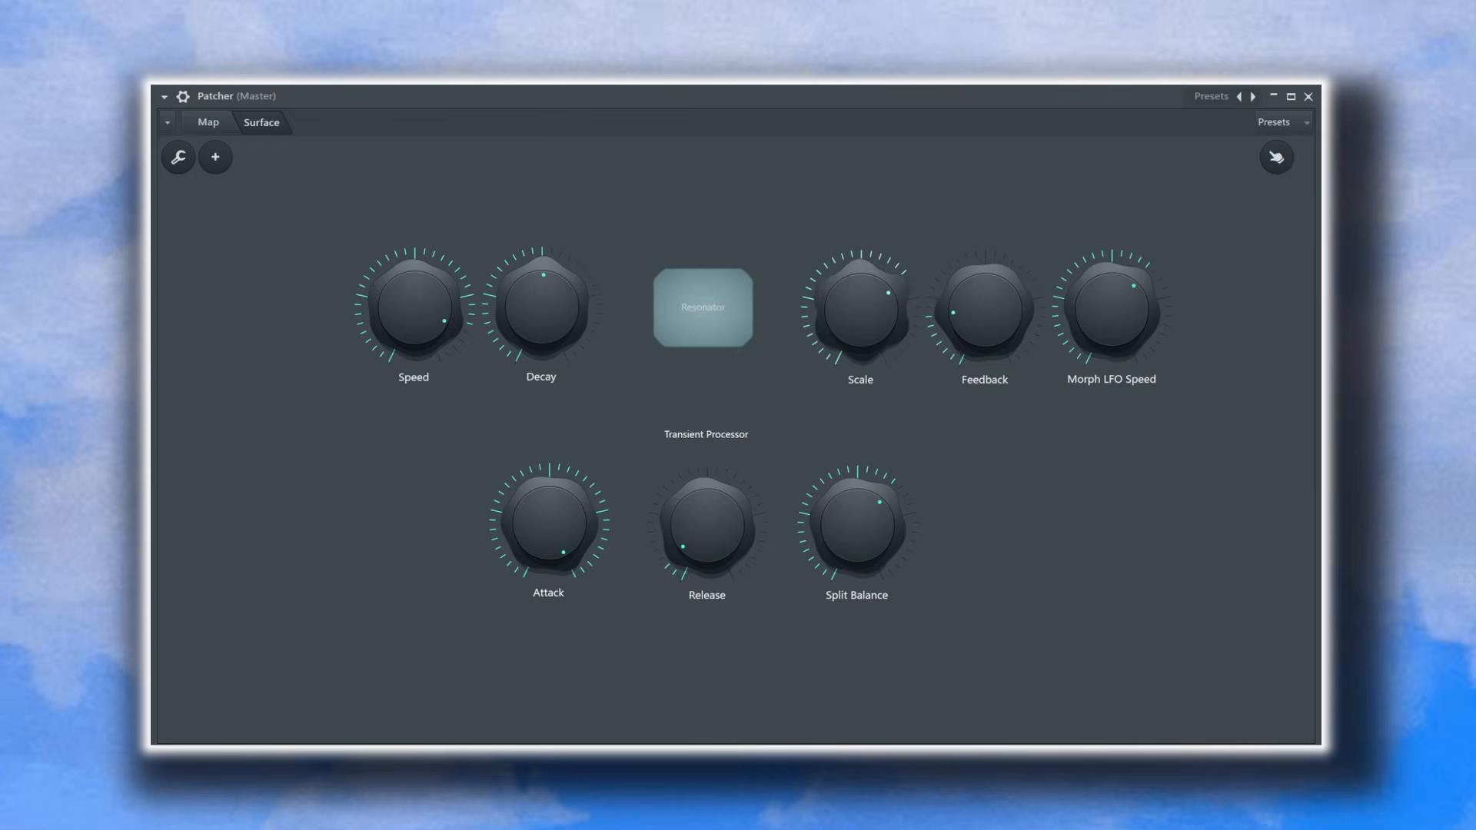
{"action": "left_click_drag", "start_coordinate": [984, 307], "coordinate": [984, 263]}
{"action": "left_click_drag", "start_coordinate": [867, 305], "coordinate": [867, 282]}
{"action": "left_click_drag", "start_coordinate": [971, 298], "coordinate": [971, 358]}
{"action": "mouse_move", "coordinate": [867, 306]}
{"action": "left_mouse_down"}
{"action": "mouse_move", "coordinate": [867, 347]}
{"action": "mouse_move", "coordinate": [867, 329]}
{"action": "left_mouse_up"}
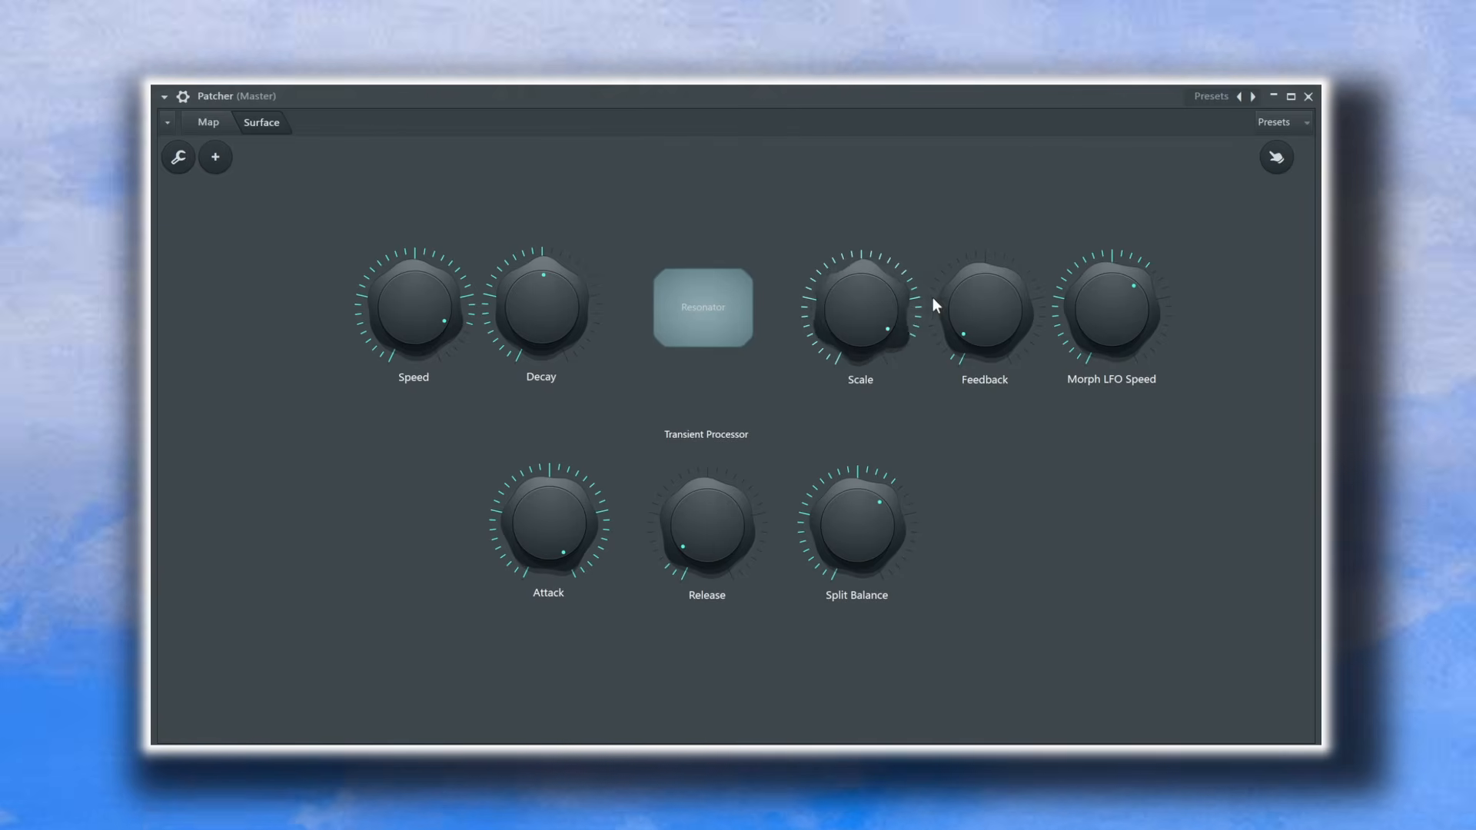
- Sweep Feedback and Scale again, ending with Feedback at maximum and Scale at minimum
{"action": "left_click_drag", "start_coordinate": [985, 309], "coordinate": [985, 238]}
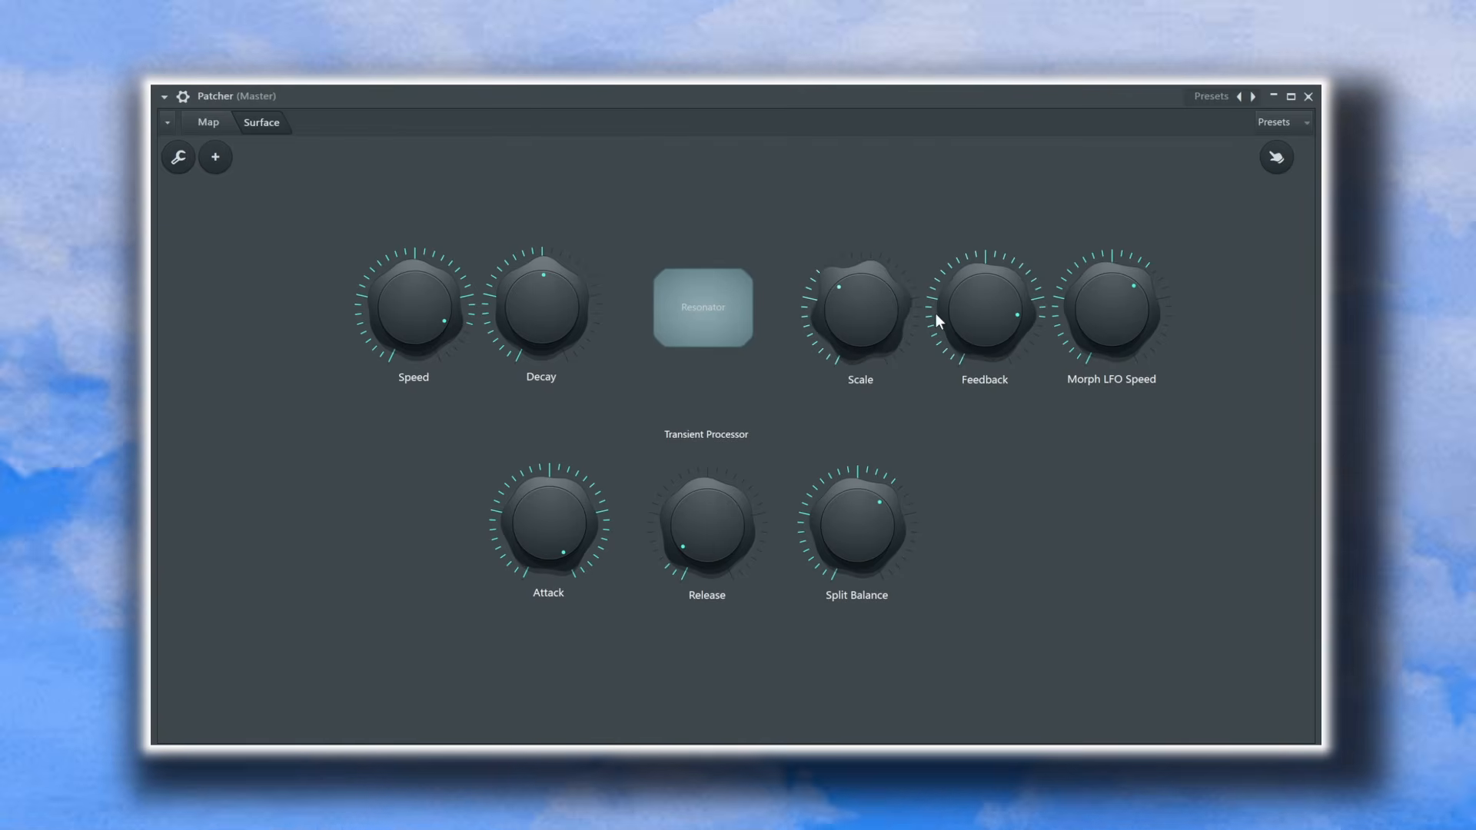
{"action": "left_click_drag", "start_coordinate": [977, 310], "coordinate": [976, 344]}
{"action": "left_click_drag", "start_coordinate": [867, 309], "coordinate": [867, 263]}
{"action": "left_click_drag", "start_coordinate": [972, 313], "coordinate": [973, 345]}
{"action": "left_click_drag", "start_coordinate": [867, 309], "coordinate": [867, 327]}
{"action": "left_click_drag", "start_coordinate": [980, 331], "coordinate": [979, 254]}
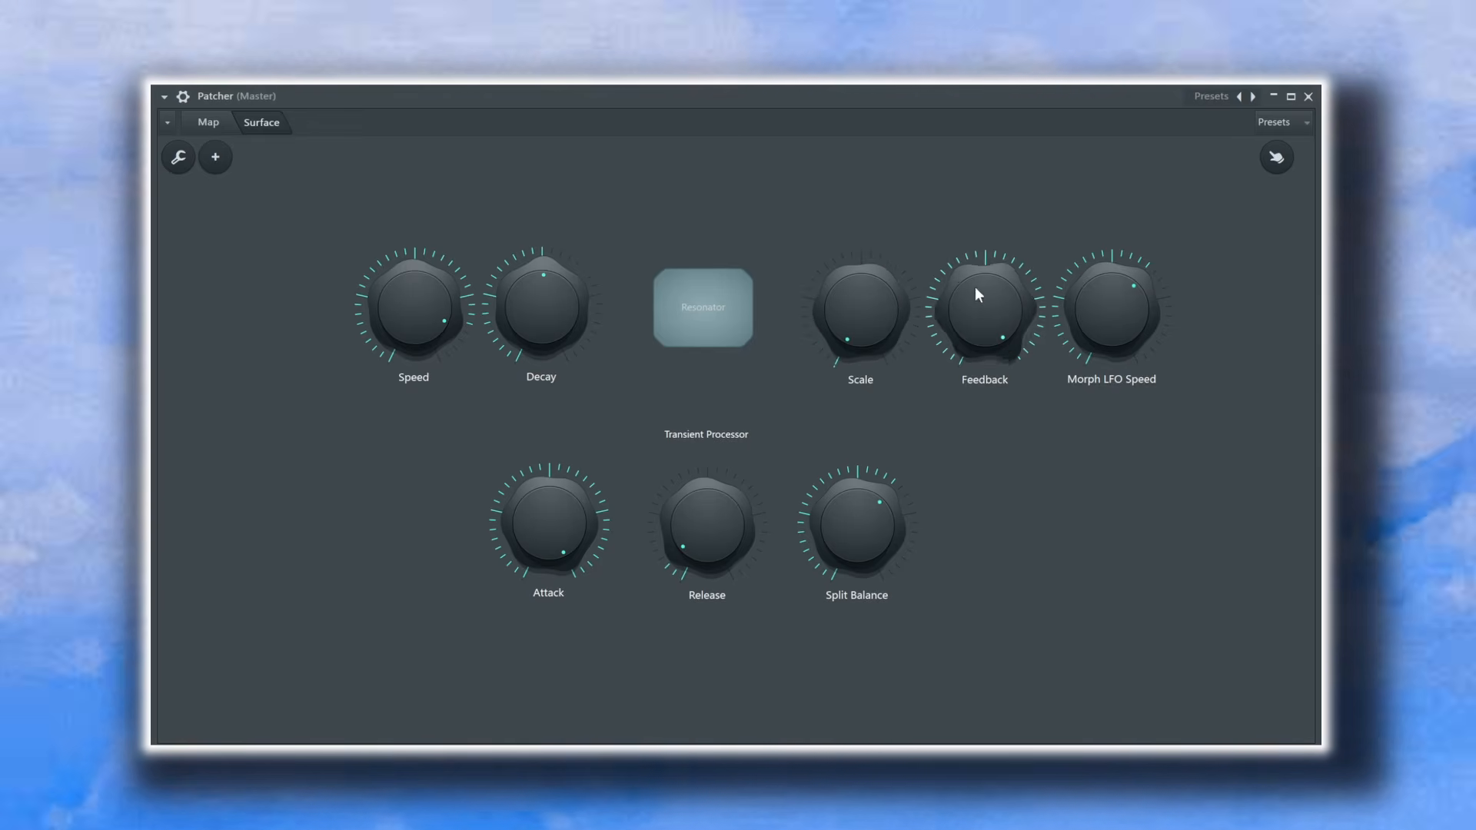
- Turn Scale and Split Balance up to maximum and set Feedback to about the middle
{"action": "mouse_move", "coordinate": [978, 293]}
{"action": "left_mouse_down"}
{"action": "mouse_move", "coordinate": [978, 353]}
{"action": "mouse_move", "coordinate": [978, 265]}
{"action": "mouse_move", "coordinate": [973, 298]}
{"action": "left_mouse_up"}
{"action": "left_click_drag", "start_coordinate": [857, 304], "coordinate": [857, 230]}
{"action": "mouse_move", "coordinate": [976, 299]}
{"action": "left_mouse_down"}
{"action": "mouse_move", "coordinate": [977, 327]}
{"action": "mouse_move", "coordinate": [977, 238]}
{"action": "mouse_move", "coordinate": [976, 319]}
{"action": "mouse_move", "coordinate": [976, 271]}
{"action": "mouse_move", "coordinate": [977, 304]}
{"action": "left_mouse_up"}
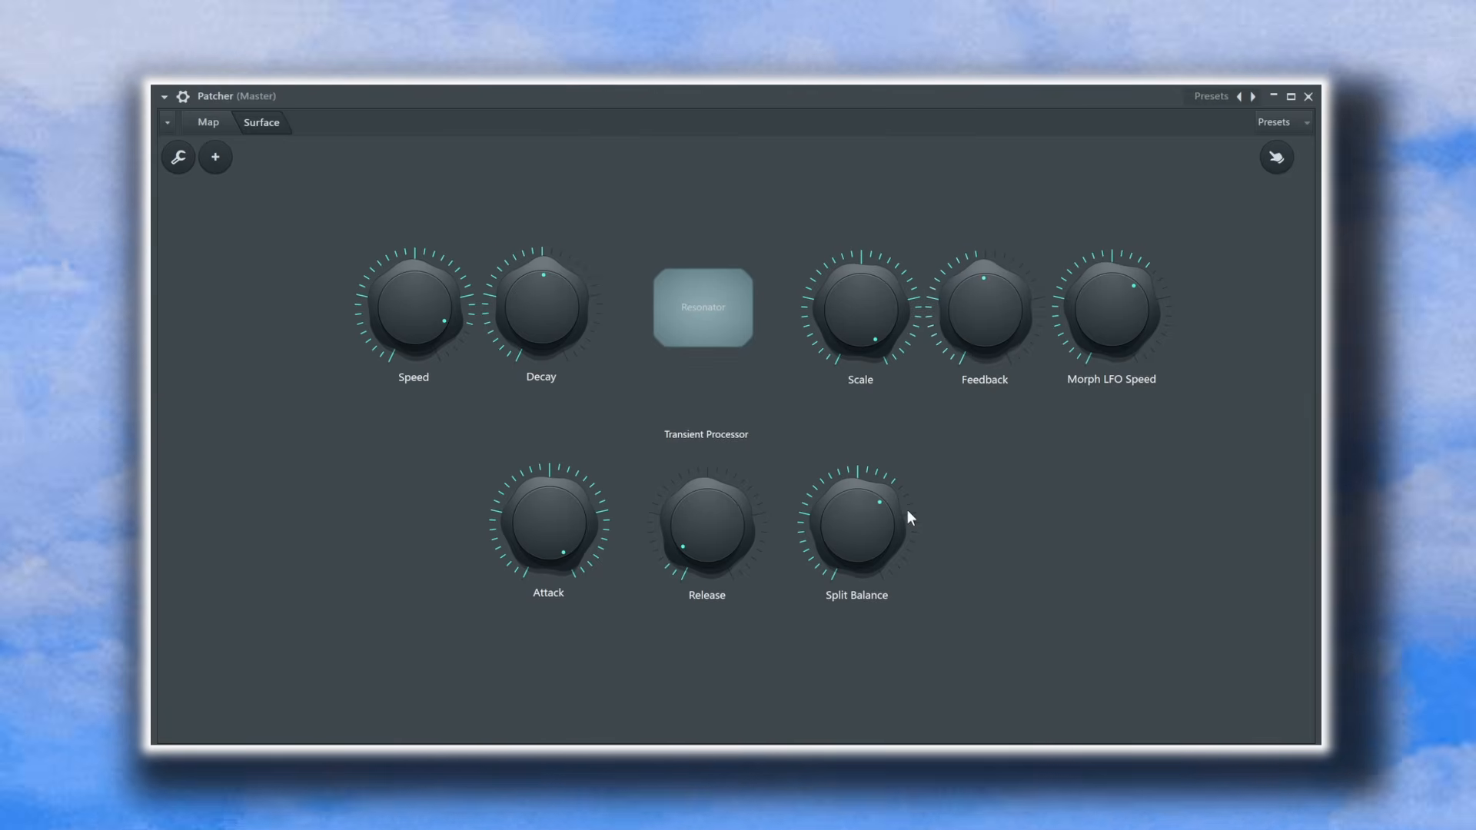
{"action": "left_click_drag", "start_coordinate": [857, 525], "coordinate": [857, 452]}
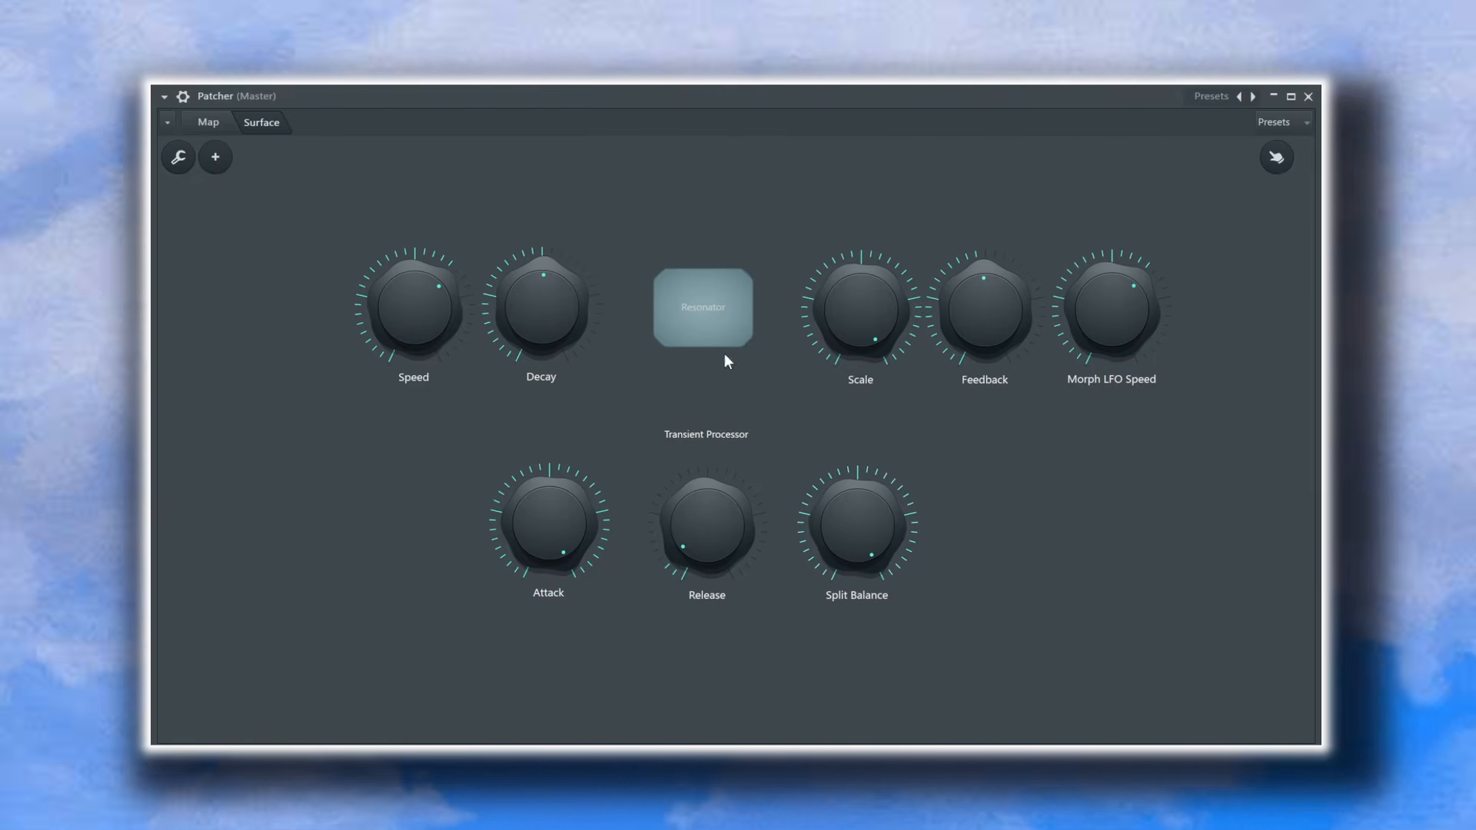
- Toggle Resonator, lower Speed to just below the middle, and set Feedback to maximum and Scale slightly above the middle
{"action": "left_click", "coordinate": [718, 317]}
{"action": "left_click_drag", "start_coordinate": [990, 321], "coordinate": [990, 269]}
{"action": "mouse_move", "coordinate": [842, 301]}
{"action": "left_mouse_down"}
{"action": "mouse_move", "coordinate": [842, 378]}
{"action": "mouse_move", "coordinate": [842, 328]}
{"action": "left_mouse_up"}
{"action": "left_click_drag", "start_coordinate": [419, 323], "coordinate": [419, 328]}
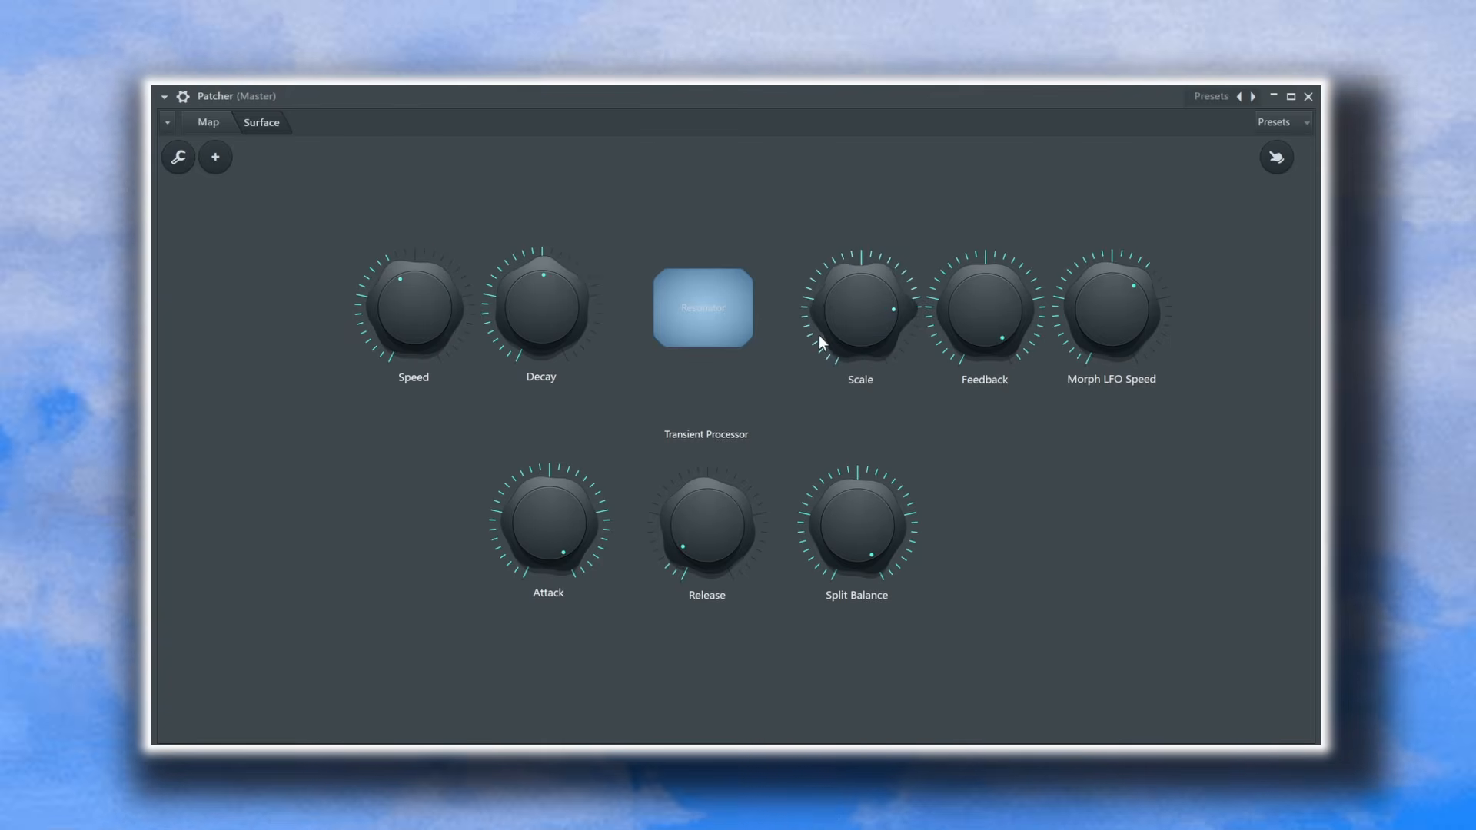
{"action": "left_click_drag", "start_coordinate": [819, 336], "coordinate": [818, 326]}
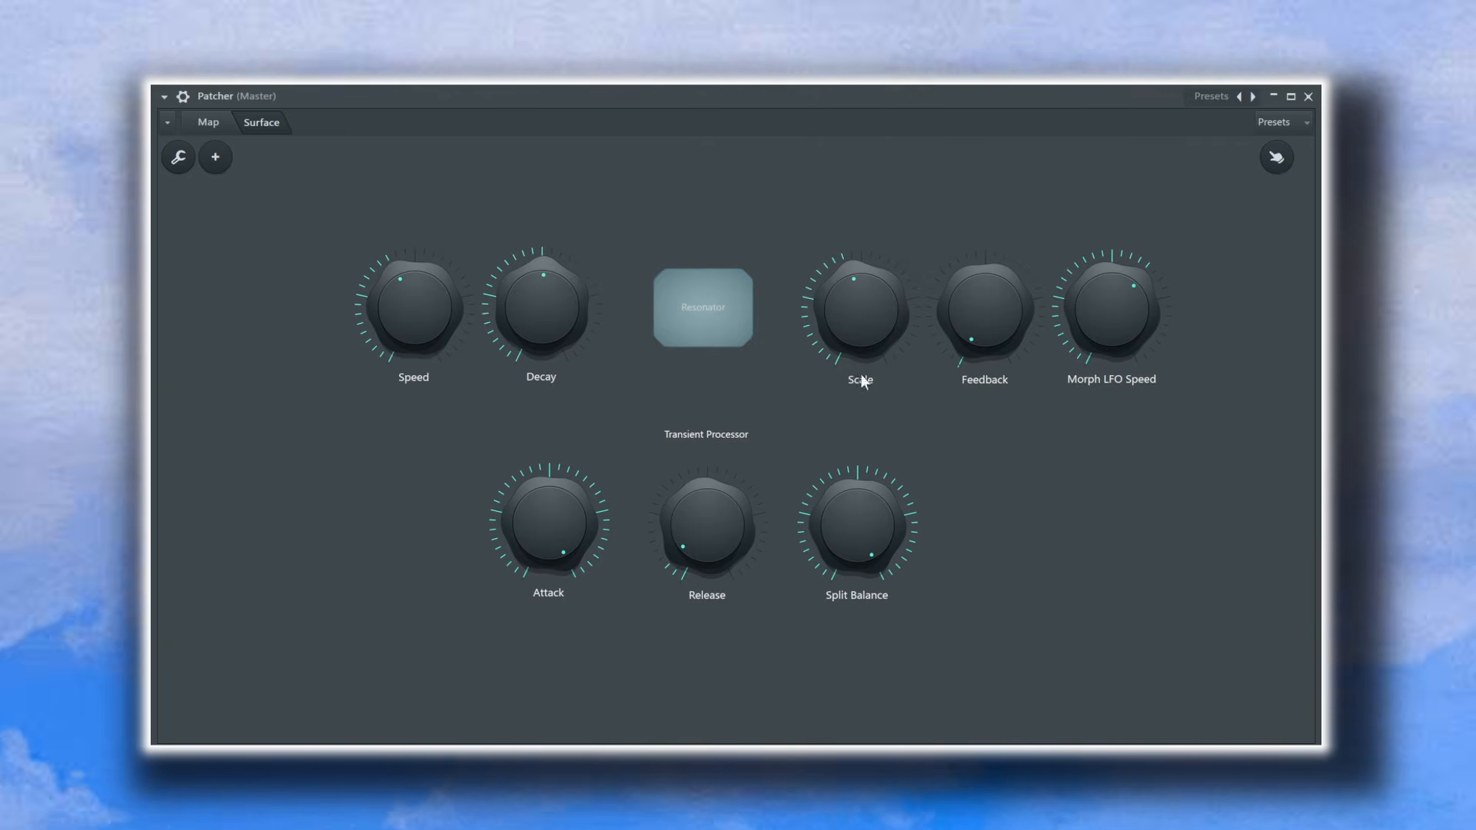
{"action": "left_click_drag", "start_coordinate": [986, 310], "coordinate": [985, 184]}
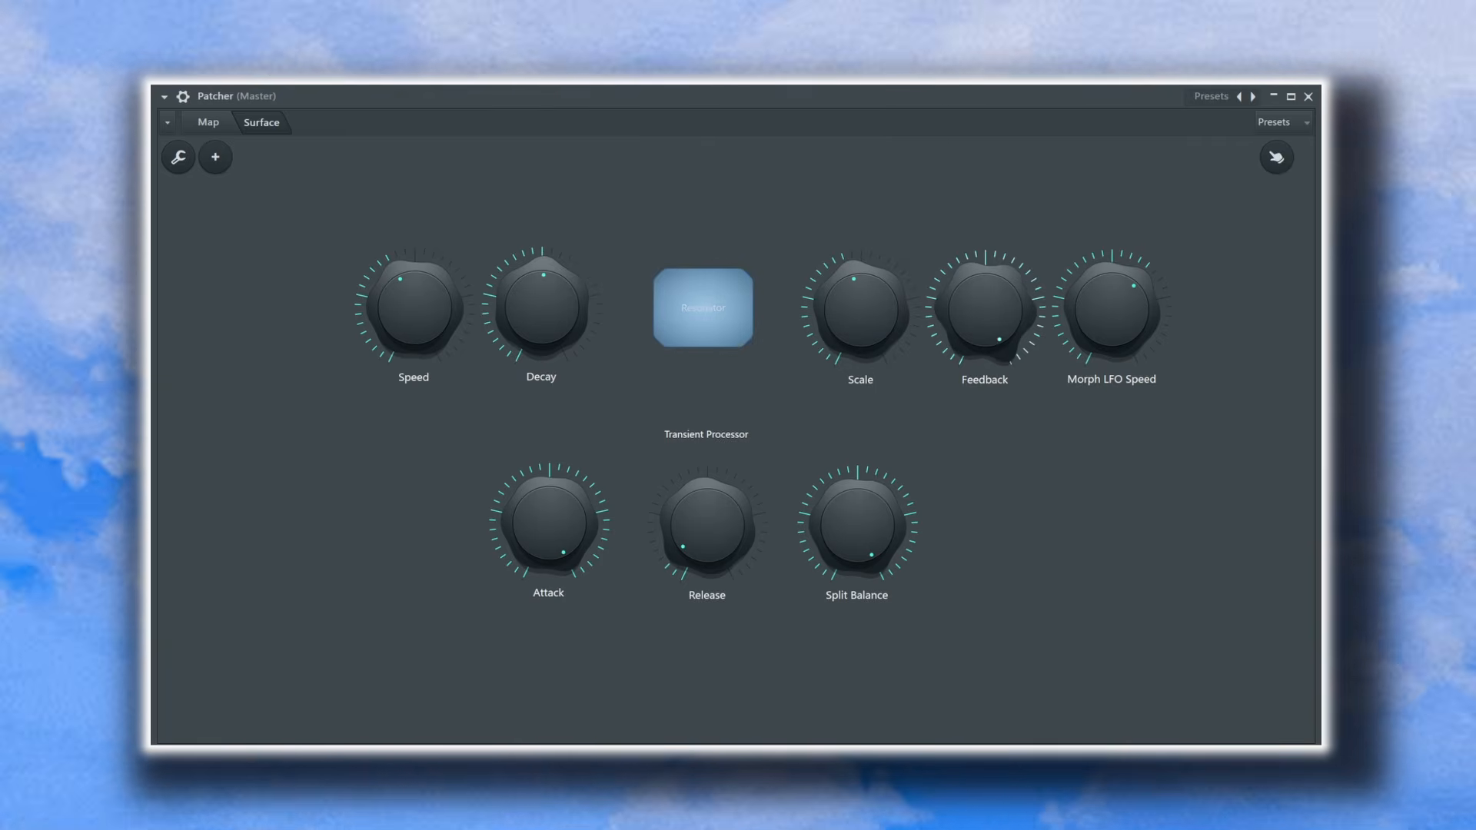
{"action": "left_click_drag", "start_coordinate": [904, 326], "coordinate": [904, 296]}
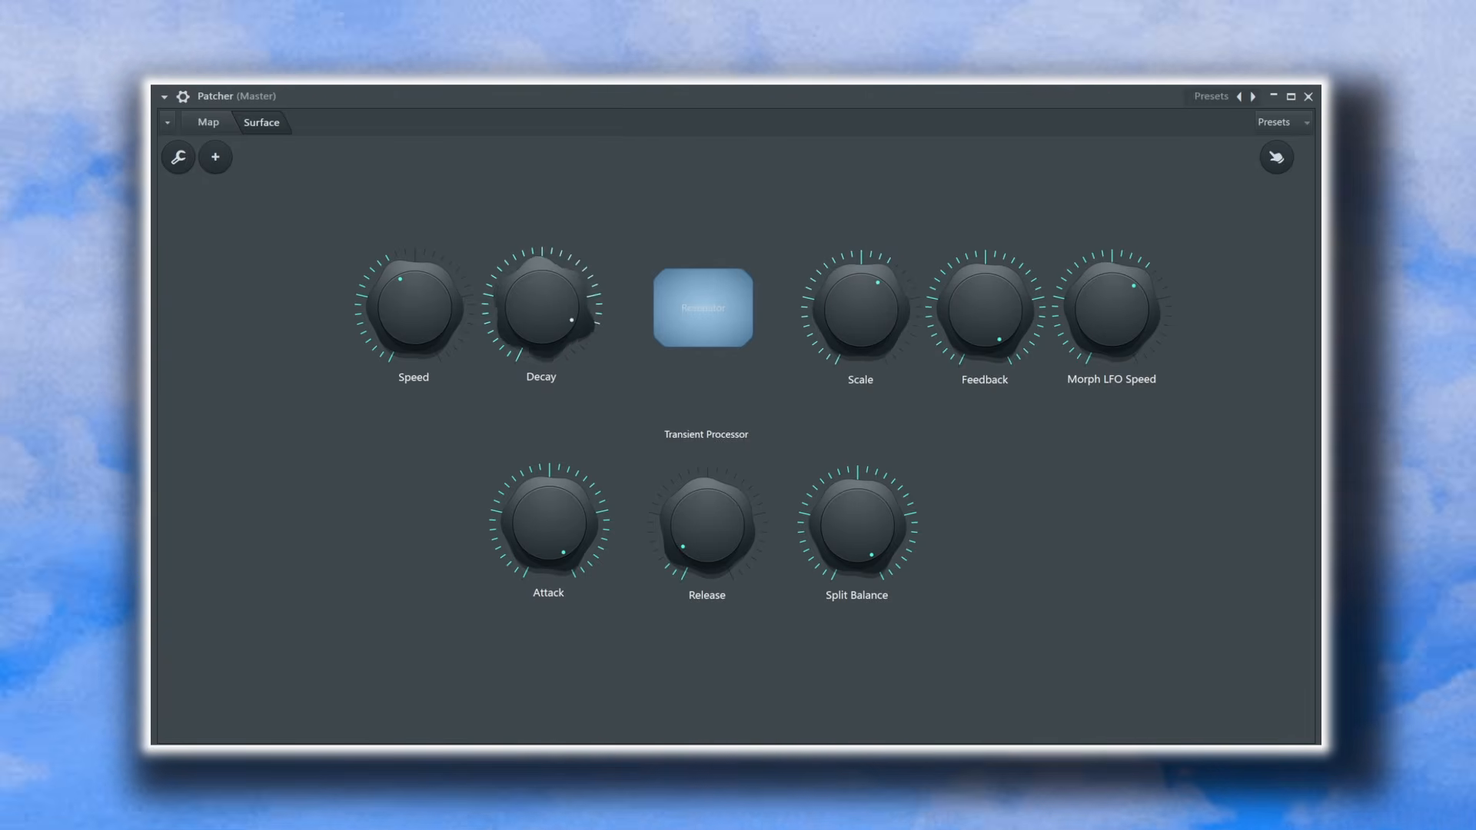
- Raise Decay to near maximum and Release to maximum, and turn Scale down to minimum
{"action": "left_click_drag", "start_coordinate": [542, 307], "coordinate": [542, 300]}
{"action": "left_click_drag", "start_coordinate": [707, 530], "coordinate": [707, 446]}
{"action": "left_click_drag", "start_coordinate": [861, 311], "coordinate": [861, 358]}
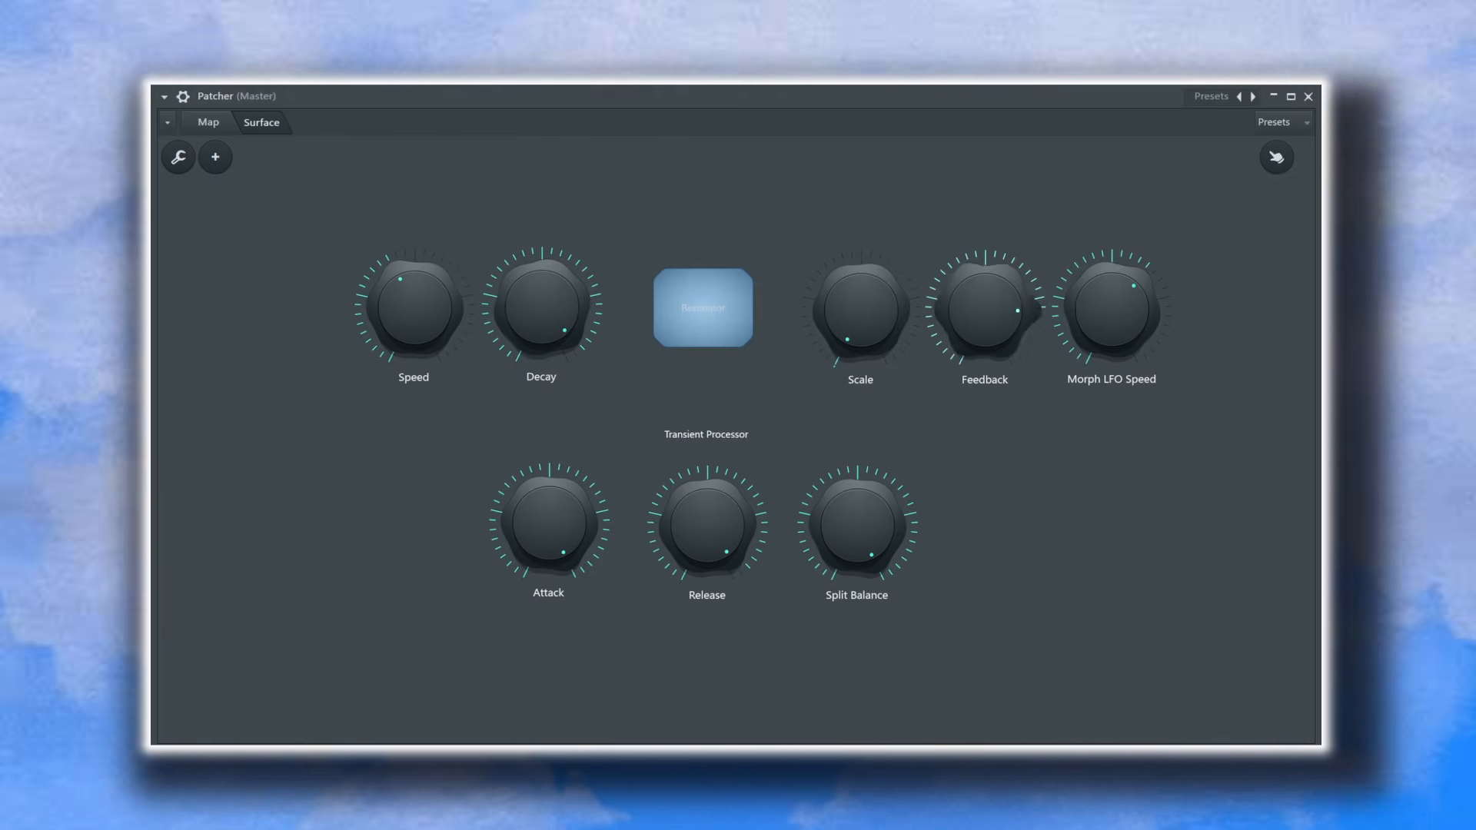
- Turn Speed down to near minimum, and sweep Scale up to maximum and Feedback down to minimum
{"action": "left_click_drag", "start_coordinate": [880, 298], "coordinate": [880, 268]}
{"action": "left_click_drag", "start_coordinate": [418, 311], "coordinate": [417, 319]}
{"action": "mouse_move", "coordinate": [857, 308]}
{"action": "left_mouse_down"}
{"action": "mouse_move", "coordinate": [857, 273]}
{"action": "mouse_move", "coordinate": [857, 296]}
{"action": "left_mouse_up"}
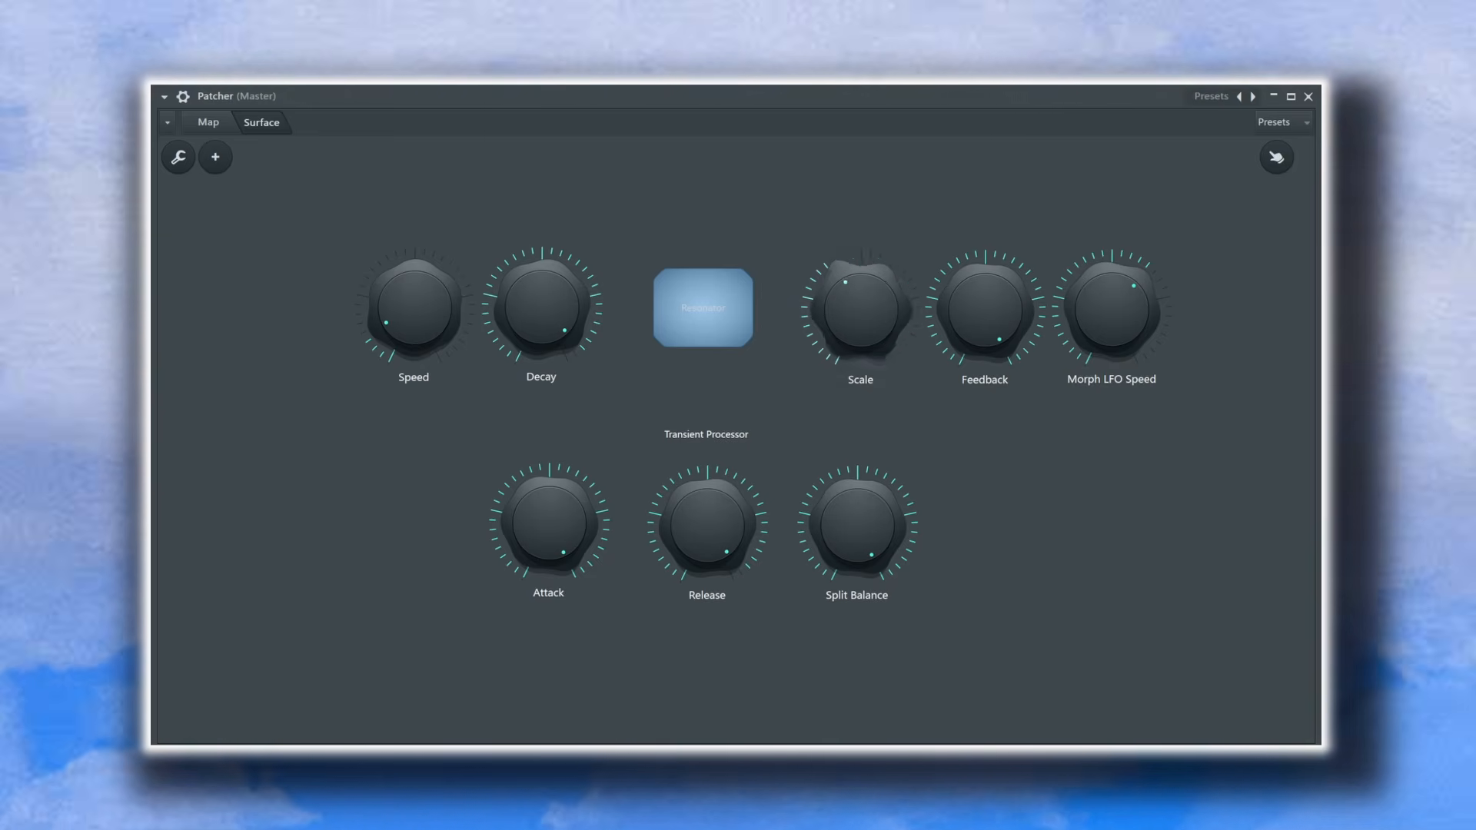
{"action": "left_click_drag", "start_coordinate": [961, 298], "coordinate": [959, 300]}
{"action": "left_click_drag", "start_coordinate": [860, 308], "coordinate": [860, 365]}
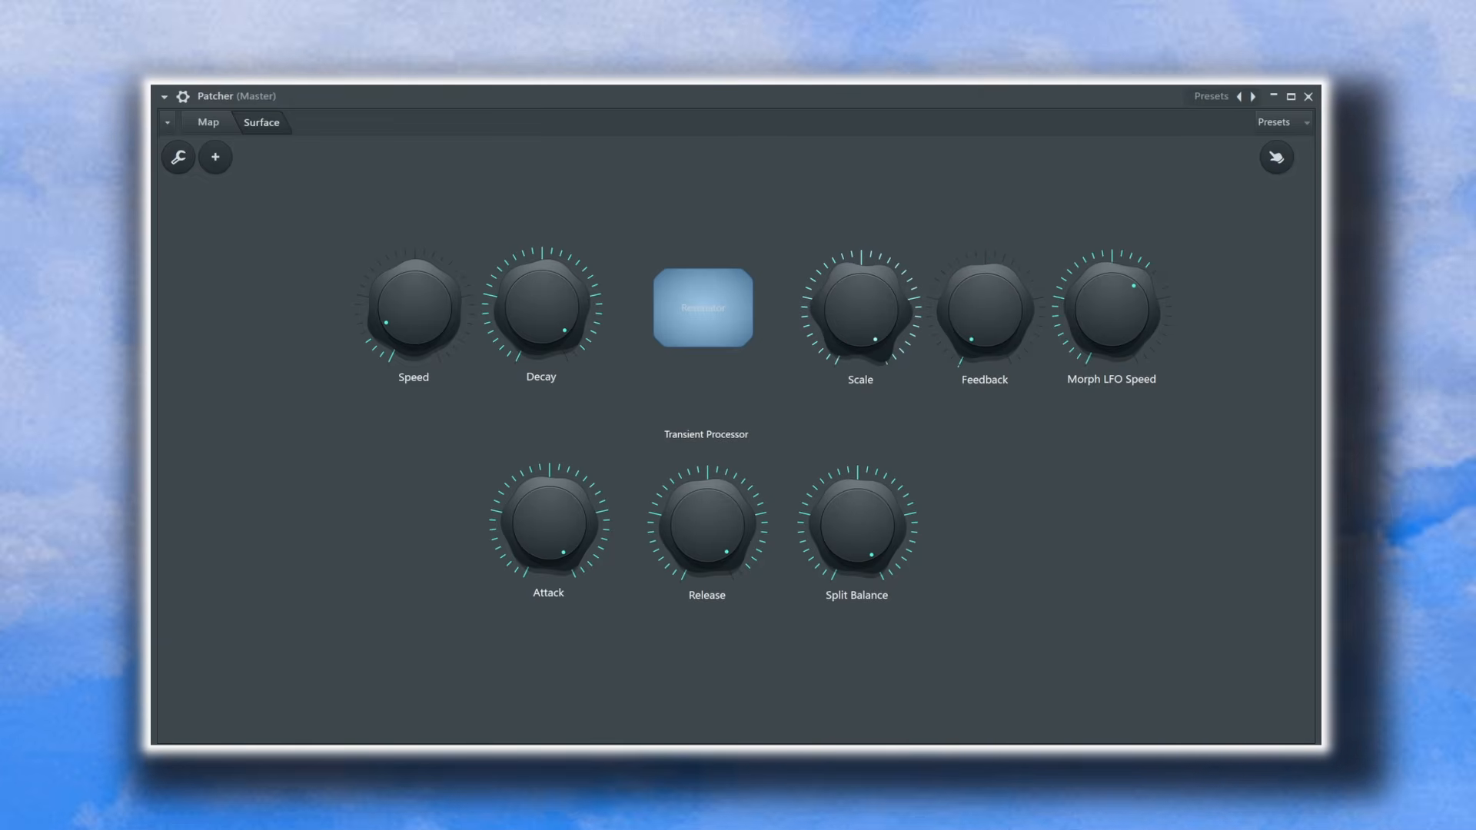
- Turn Attack and Morph LFO Speed down to minimum, and sweep Scale and Feedback up to maximum
{"action": "left_click_drag", "start_coordinate": [861, 307], "coordinate": [861, 349]}
{"action": "left_click_drag", "start_coordinate": [961, 315], "coordinate": [960, 246]}
{"action": "left_click_drag", "start_coordinate": [707, 523], "coordinate": [707, 462]}
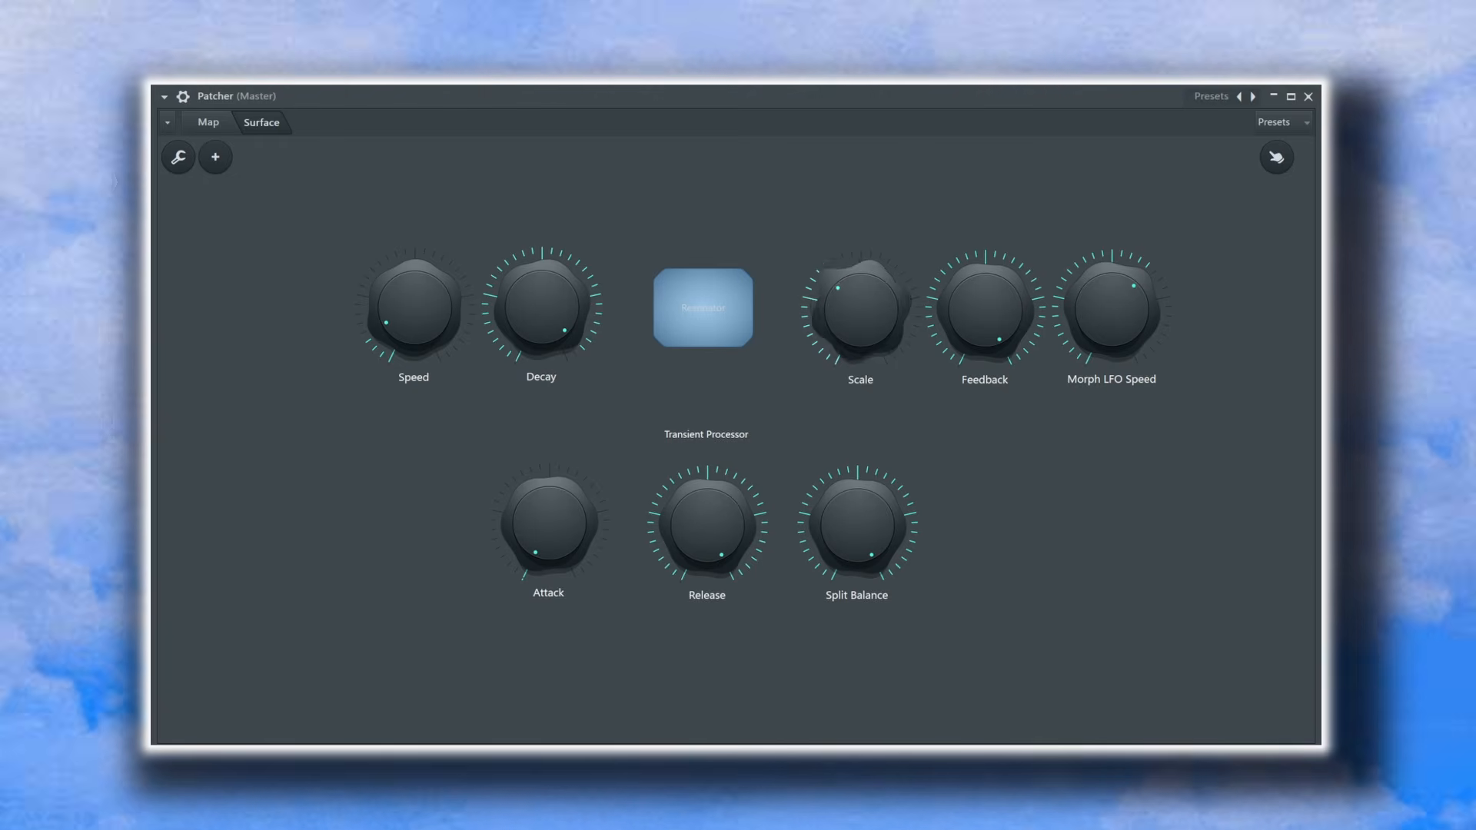
{"action": "left_click_drag", "start_coordinate": [868, 306], "coordinate": [868, 246]}
{"action": "mouse_move", "coordinate": [869, 305]}
{"action": "left_mouse_down"}
{"action": "mouse_move", "coordinate": [868, 365]}
{"action": "mouse_move", "coordinate": [868, 276]}
{"action": "left_mouse_up"}
{"action": "left_click_drag", "start_coordinate": [1098, 336], "coordinate": [1098, 393]}
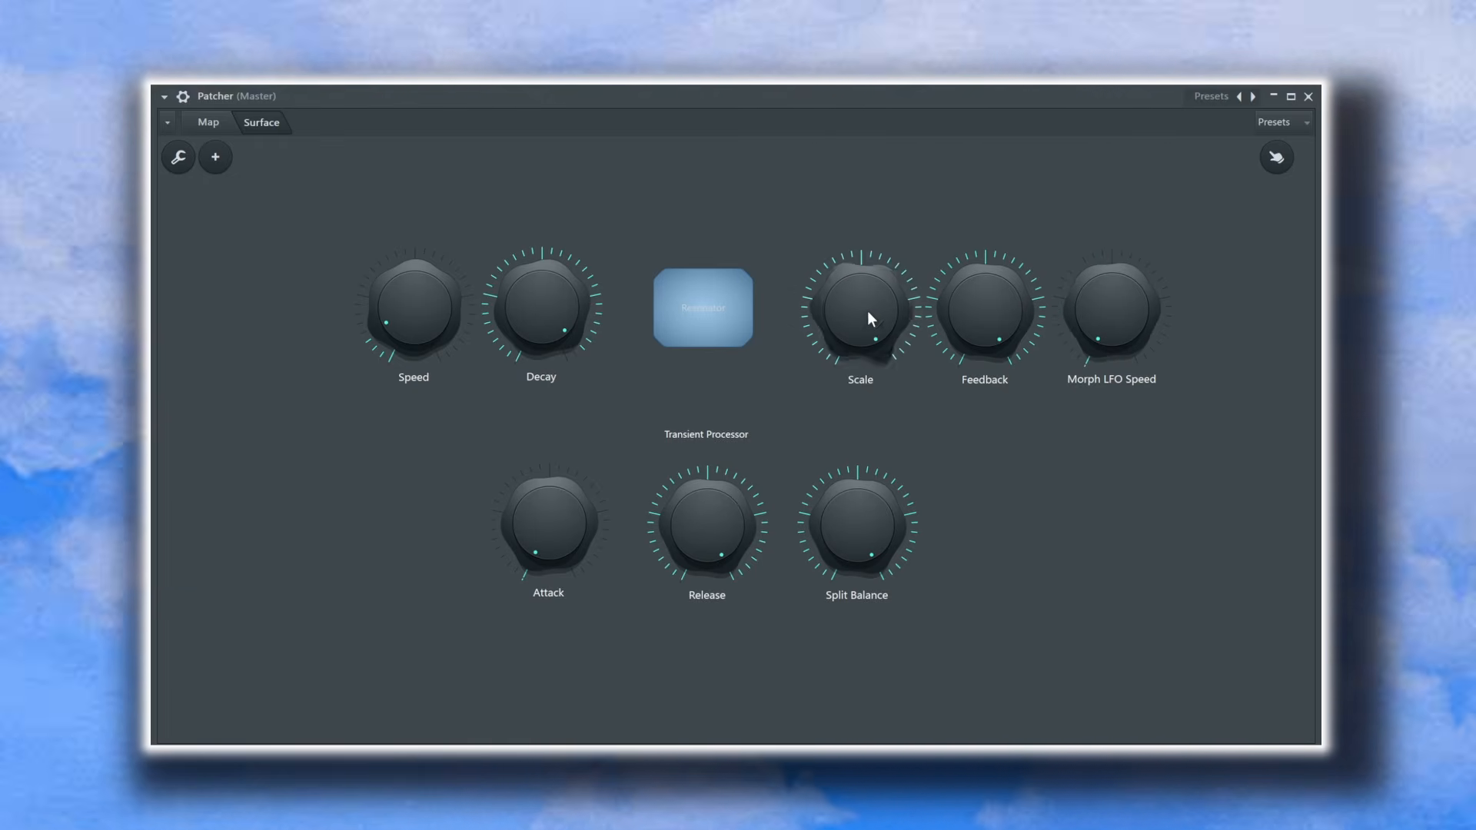
- Lower Split Balance to about the middle, raise Speed to about a quarter, and readjust Scale, Feedback and Decay
{"action": "left_click_drag", "start_coordinate": [868, 312], "coordinate": [854, 267]}
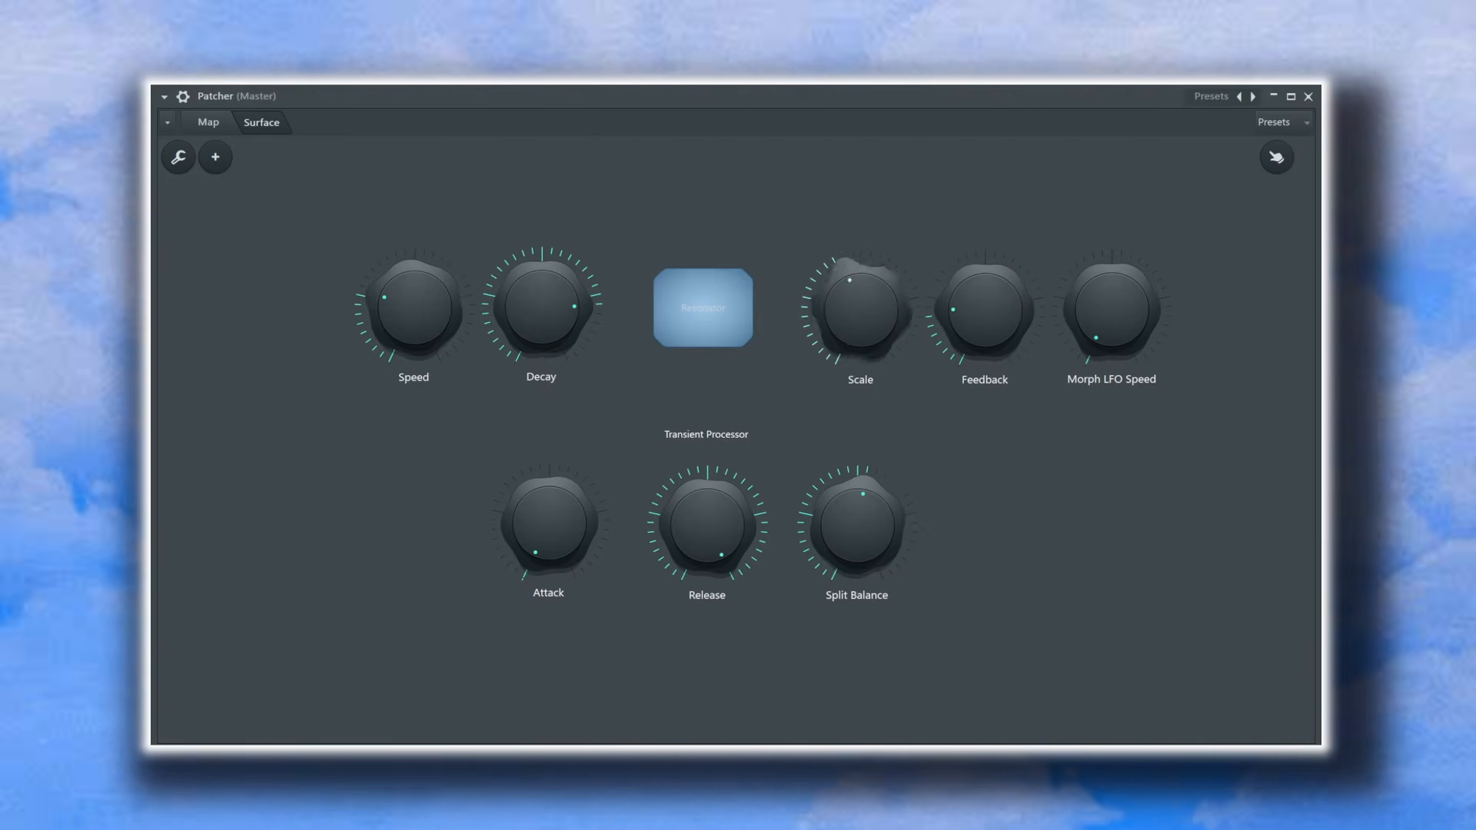
{"action": "left_click_drag", "start_coordinate": [857, 307], "coordinate": [857, 281]}
{"action": "left_click_drag", "start_coordinate": [967, 307], "coordinate": [967, 271]}
{"action": "left_click_drag", "start_coordinate": [551, 299], "coordinate": [551, 289]}
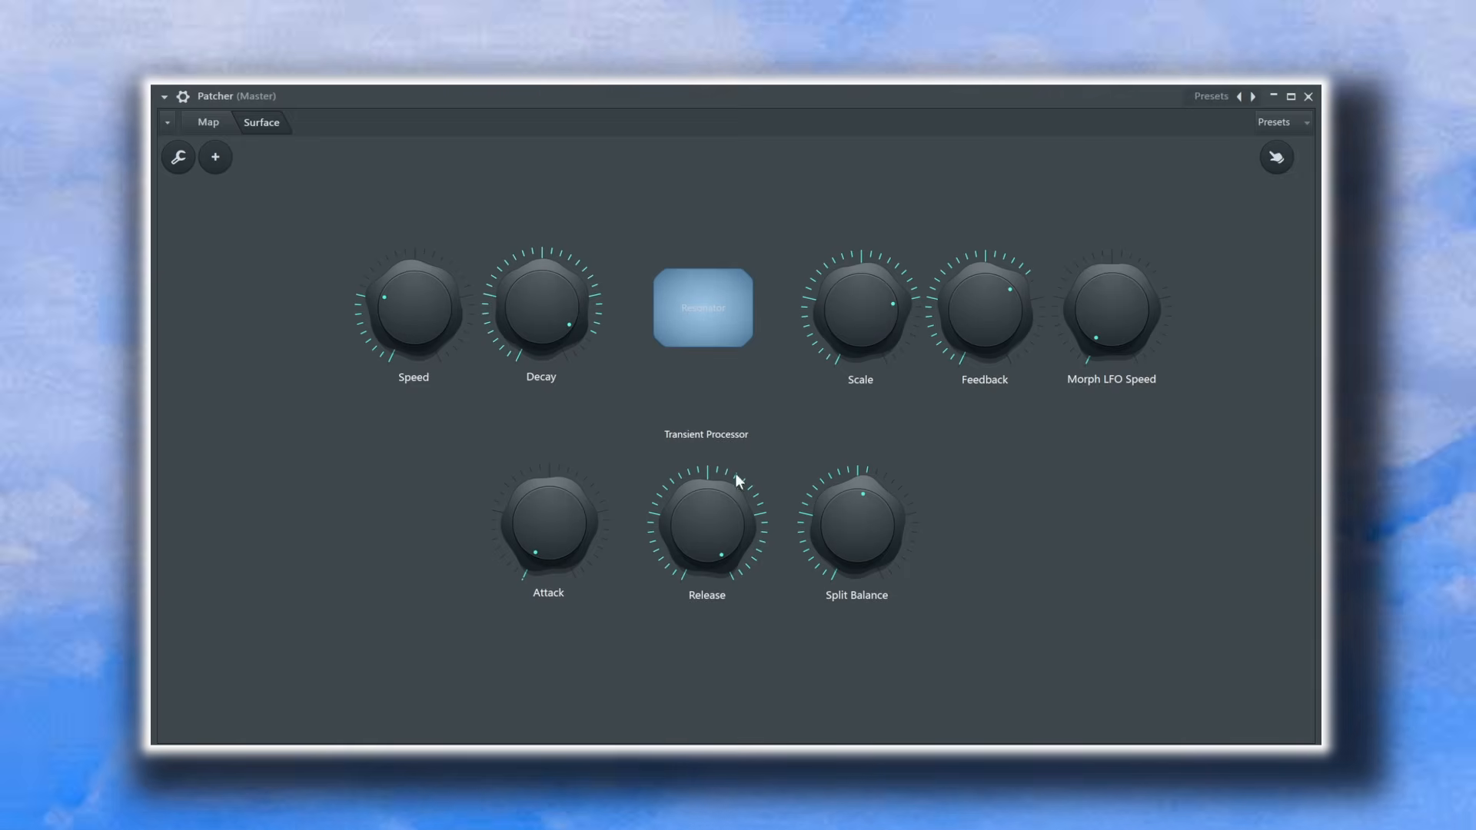
- Lower Release slightly, raise Morph LFO Speed to about a quarter and Speed to near the middle, and readjust Feedback and Scale
{"action": "left_click_drag", "start_coordinate": [737, 480], "coordinate": [736, 465]}
{"action": "left_click_drag", "start_coordinate": [1134, 326], "coordinate": [1134, 304]}
{"action": "mouse_move", "coordinate": [987, 311]}
{"action": "left_mouse_down"}
{"action": "mouse_move", "coordinate": [987, 339]}
{"action": "mouse_move", "coordinate": [988, 302]}
{"action": "left_mouse_up"}
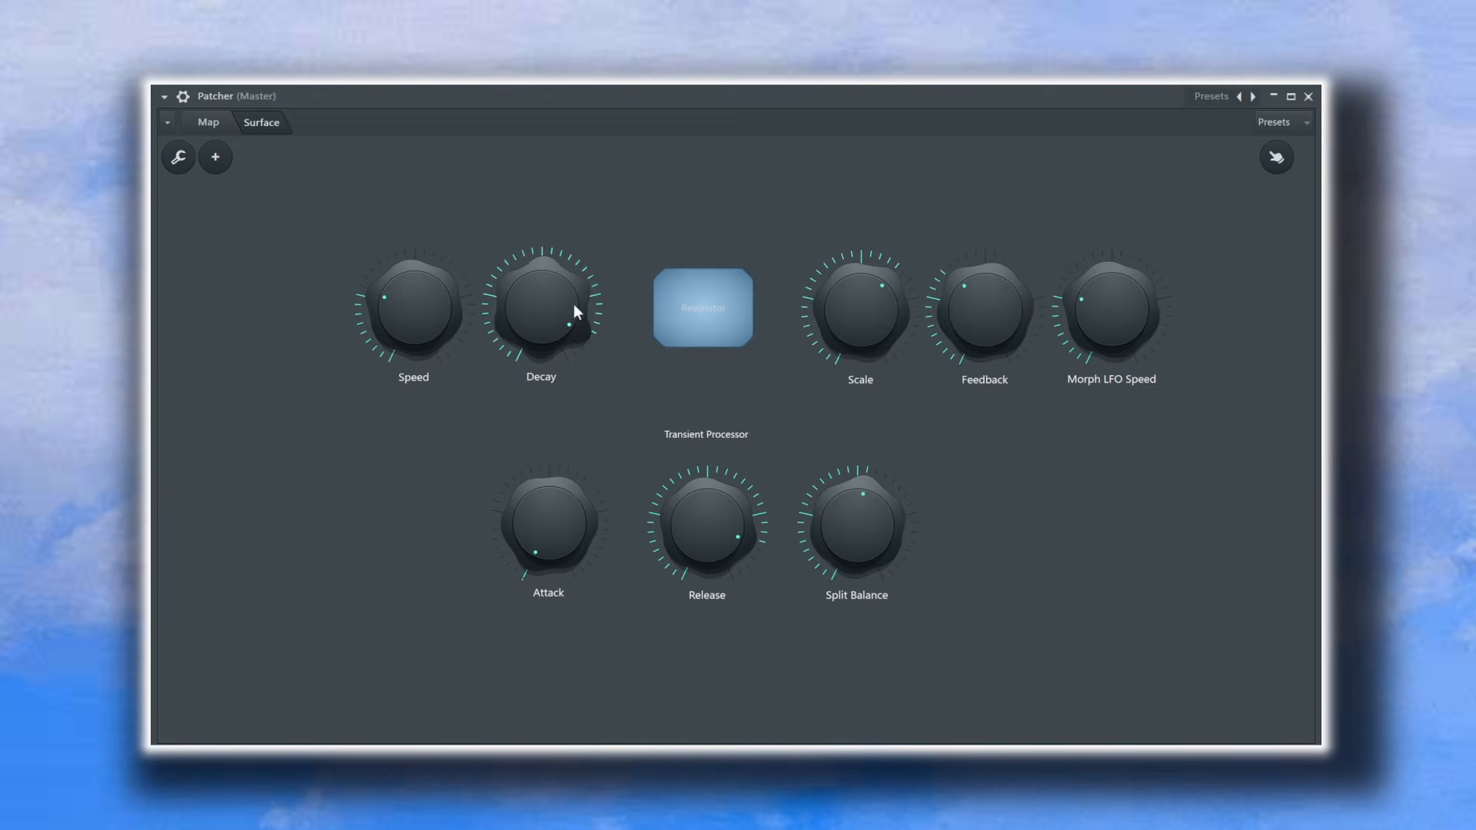
{"action": "left_click_drag", "start_coordinate": [858, 314], "coordinate": [872, 281]}
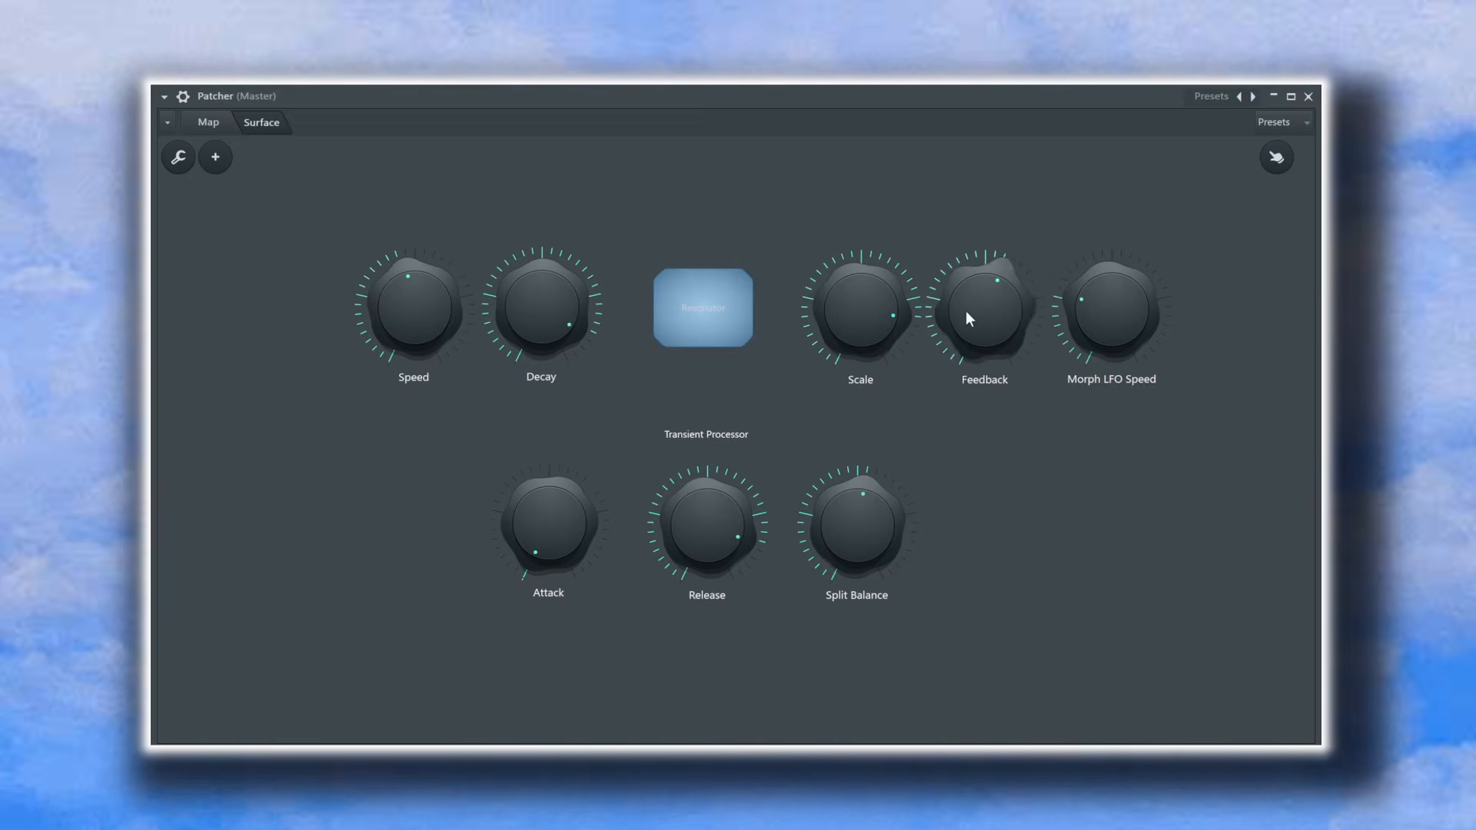
- Raise Feedback and Morph LFO Speed to about three quarters, lower Scale slightly, and turn Split Balance up to maximum
{"action": "left_click_drag", "start_coordinate": [966, 310], "coordinate": [970, 304]}
{"action": "mouse_move", "coordinate": [863, 307]}
{"action": "left_mouse_down"}
{"action": "mouse_move", "coordinate": [862, 321]}
{"action": "mouse_move", "coordinate": [863, 304]}
{"action": "left_mouse_up"}
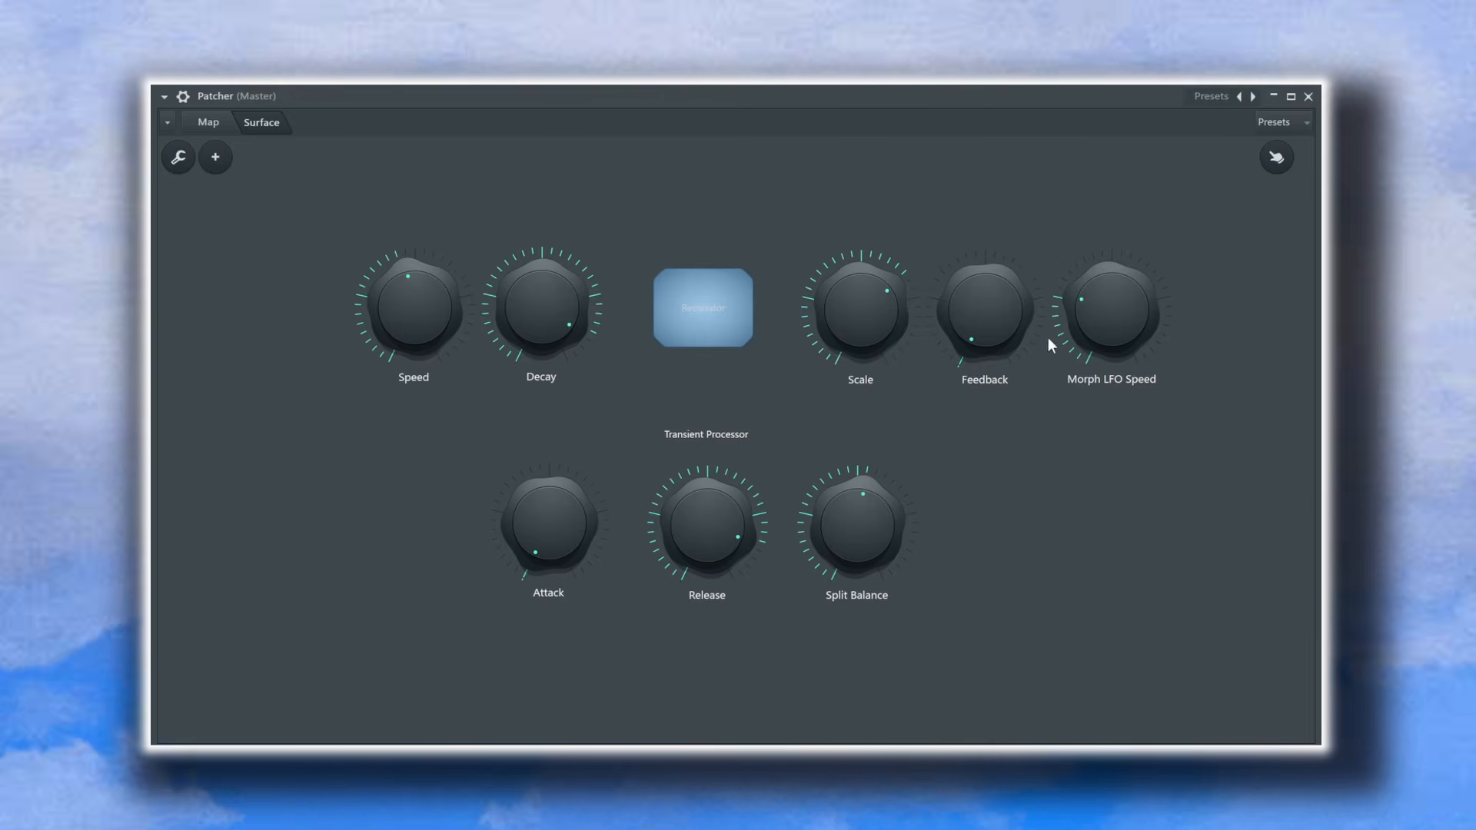
{"action": "left_click_drag", "start_coordinate": [987, 317], "coordinate": [988, 277]}
{"action": "left_click_drag", "start_coordinate": [1105, 321], "coordinate": [1108, 294]}
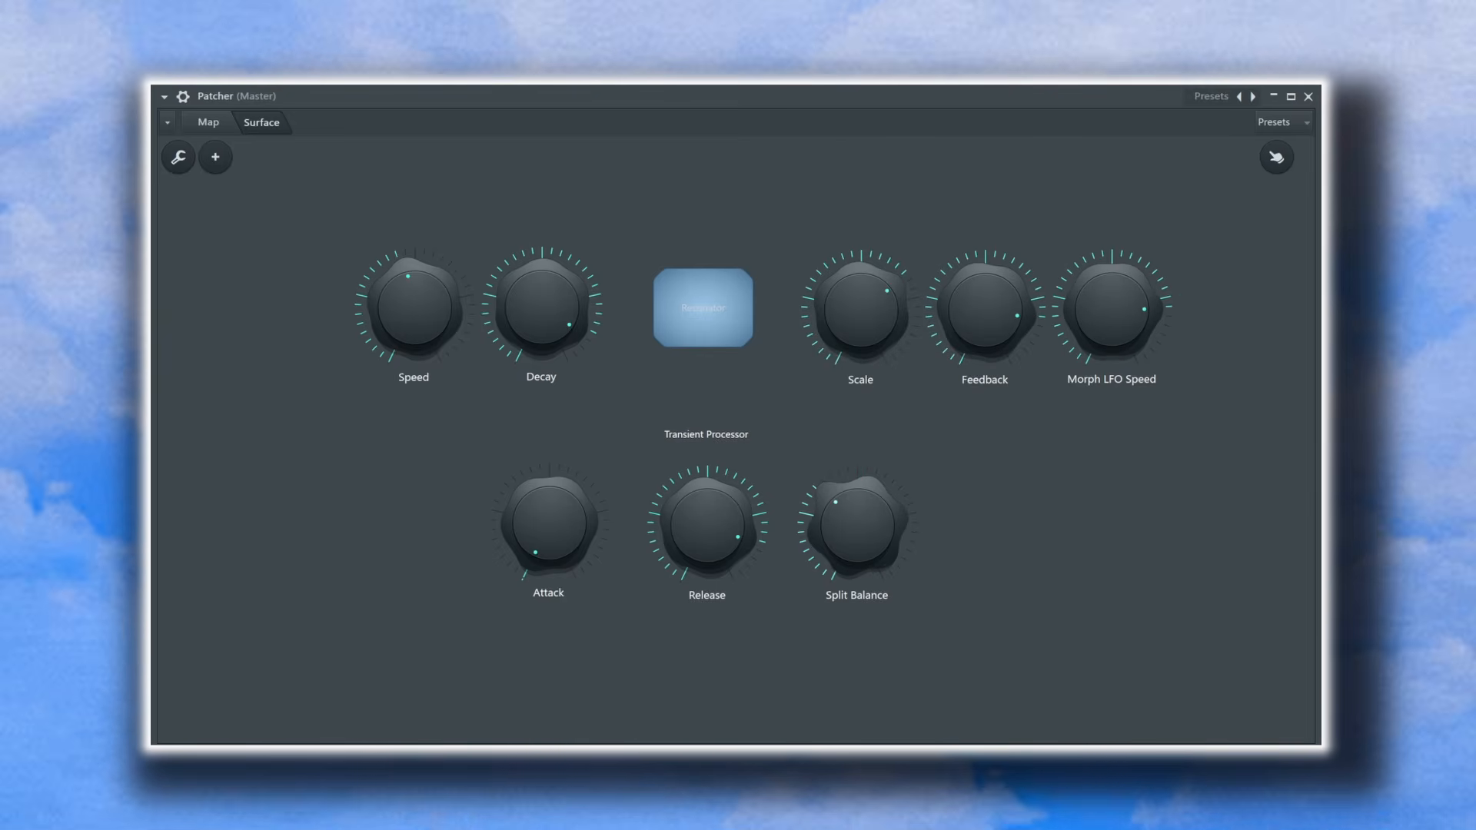
{"action": "left_click_drag", "start_coordinate": [858, 526], "coordinate": [858, 492]}
- Sweep Scale down to minimum, set Feedback to about a third, and turn Decay down to minimum
{"action": "left_click_drag", "start_coordinate": [862, 310], "coordinate": [863, 338]}
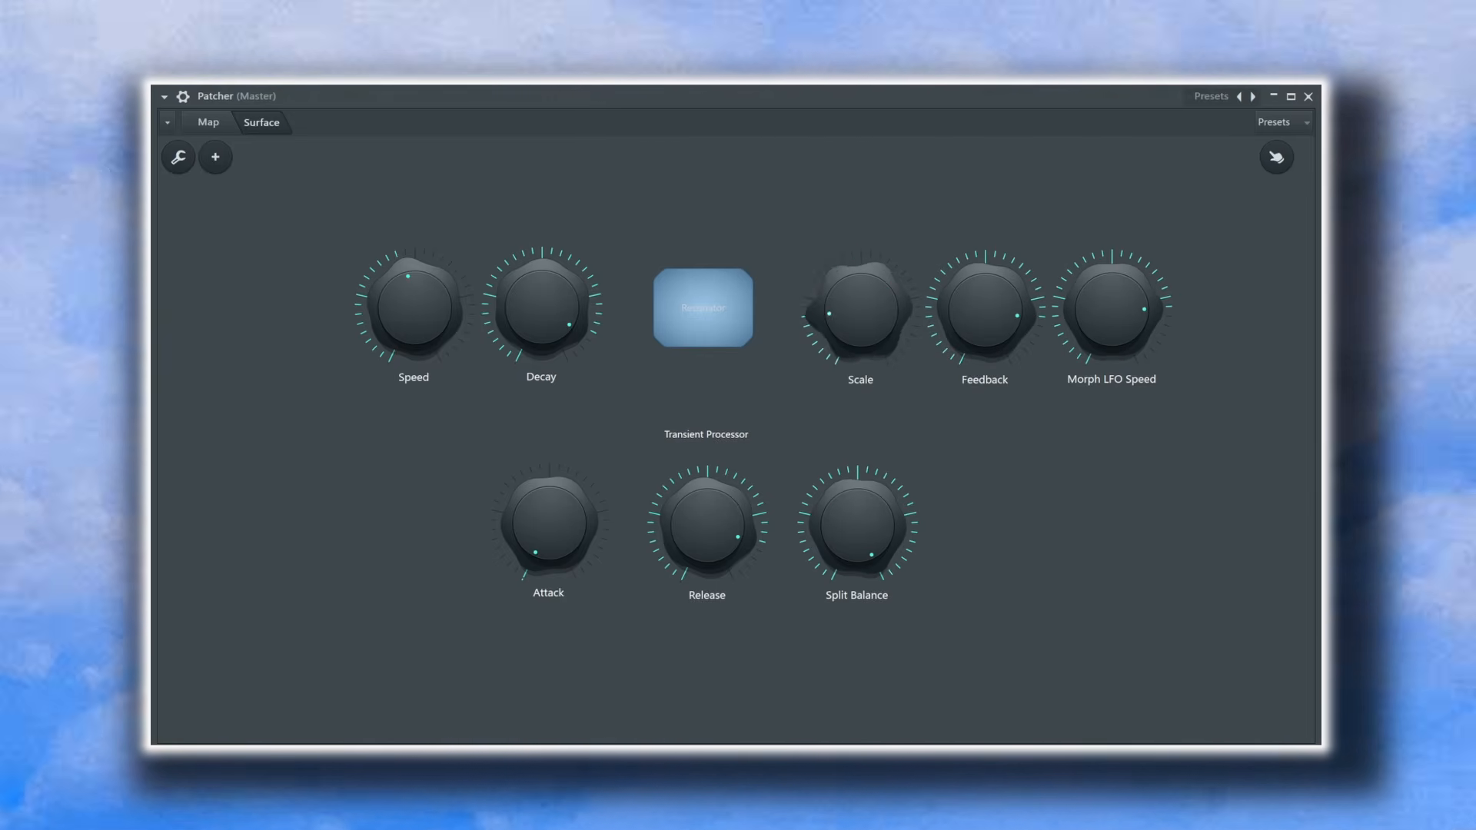
{"action": "left_click_drag", "start_coordinate": [977, 304], "coordinate": [976, 339]}
{"action": "left_click_drag", "start_coordinate": [878, 296], "coordinate": [880, 306]}
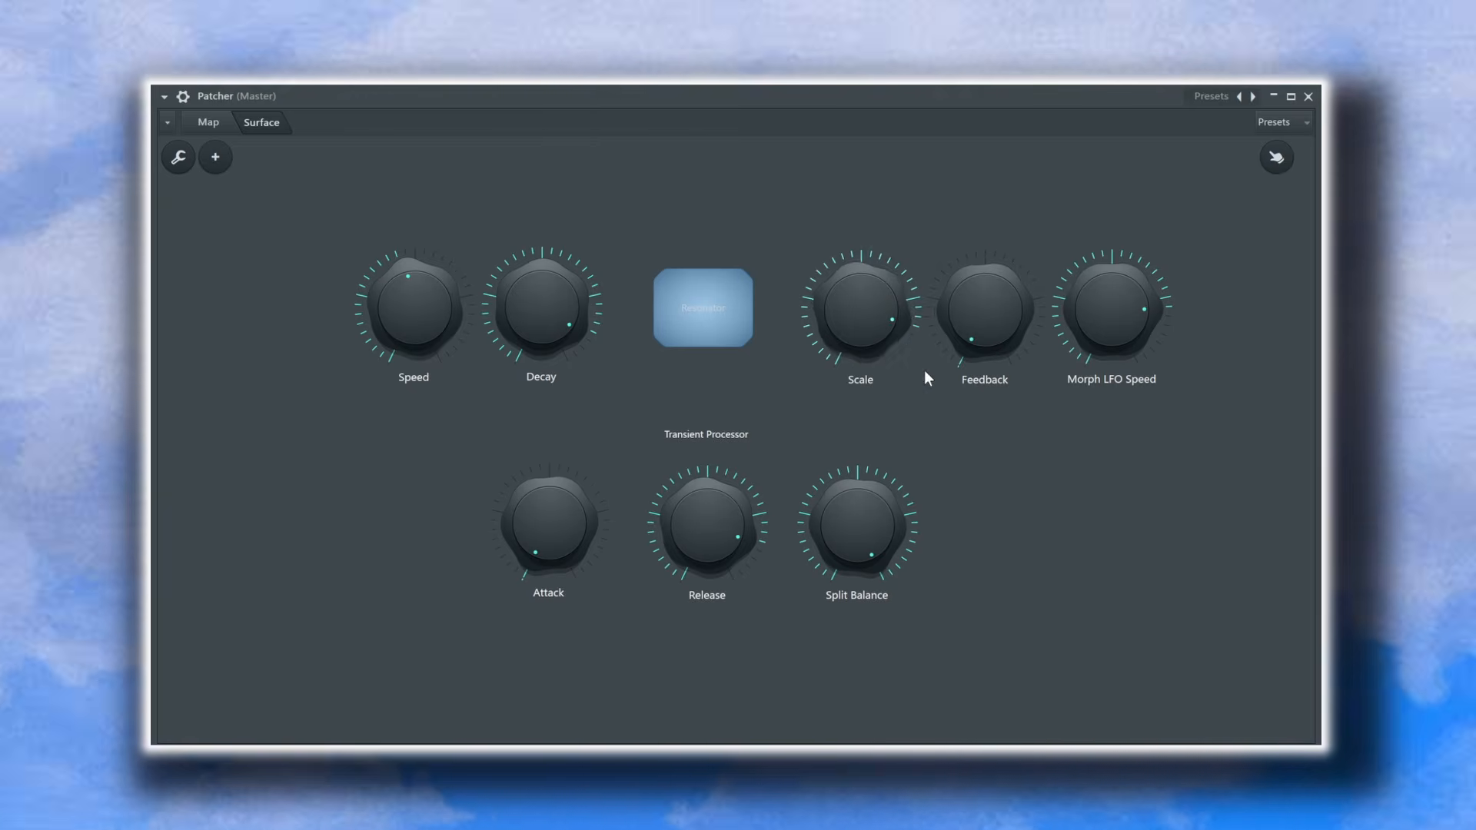
{"action": "left_click_drag", "start_coordinate": [998, 318], "coordinate": [999, 328]}
{"action": "left_click_drag", "start_coordinate": [595, 289], "coordinate": [593, 306]}
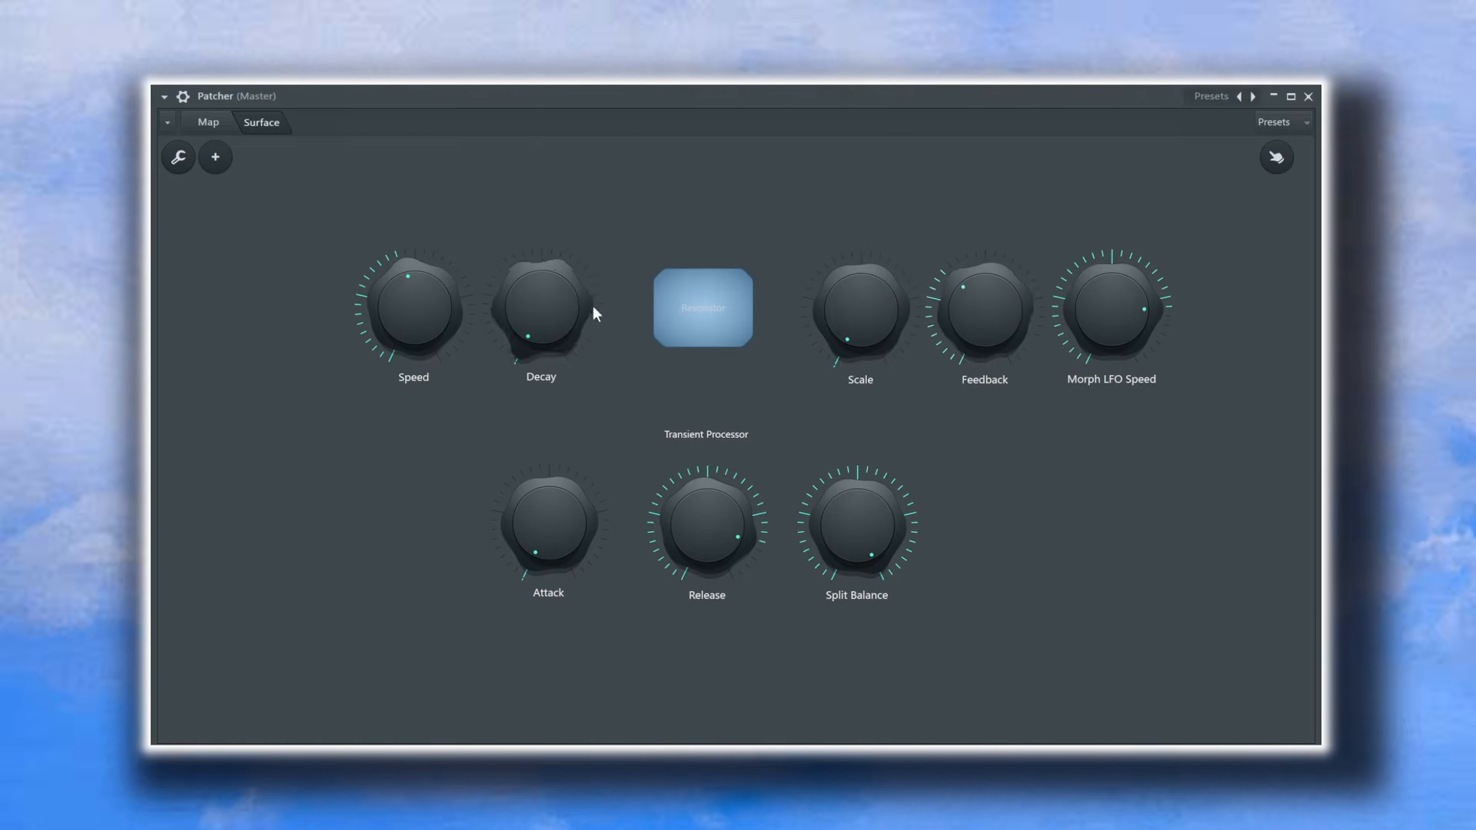
- Turn Feedback down to minimum, set Scale to about a third, and raise Speed to maximum
{"action": "left_click_drag", "start_coordinate": [990, 313], "coordinate": [991, 284]}
{"action": "left_click_drag", "start_coordinate": [867, 314], "coordinate": [867, 295]}
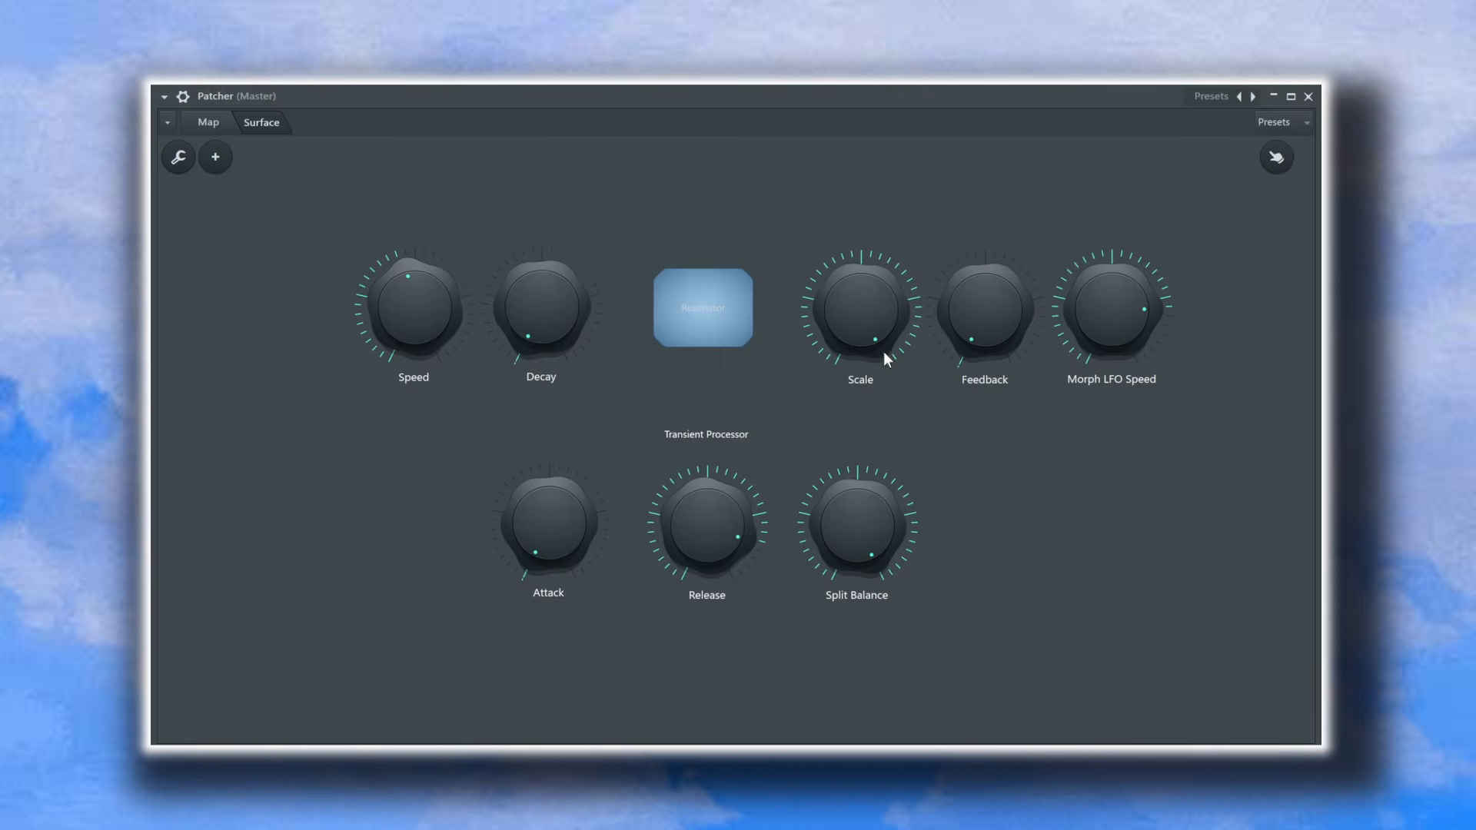
{"action": "left_click_drag", "start_coordinate": [418, 314], "coordinate": [418, 300]}
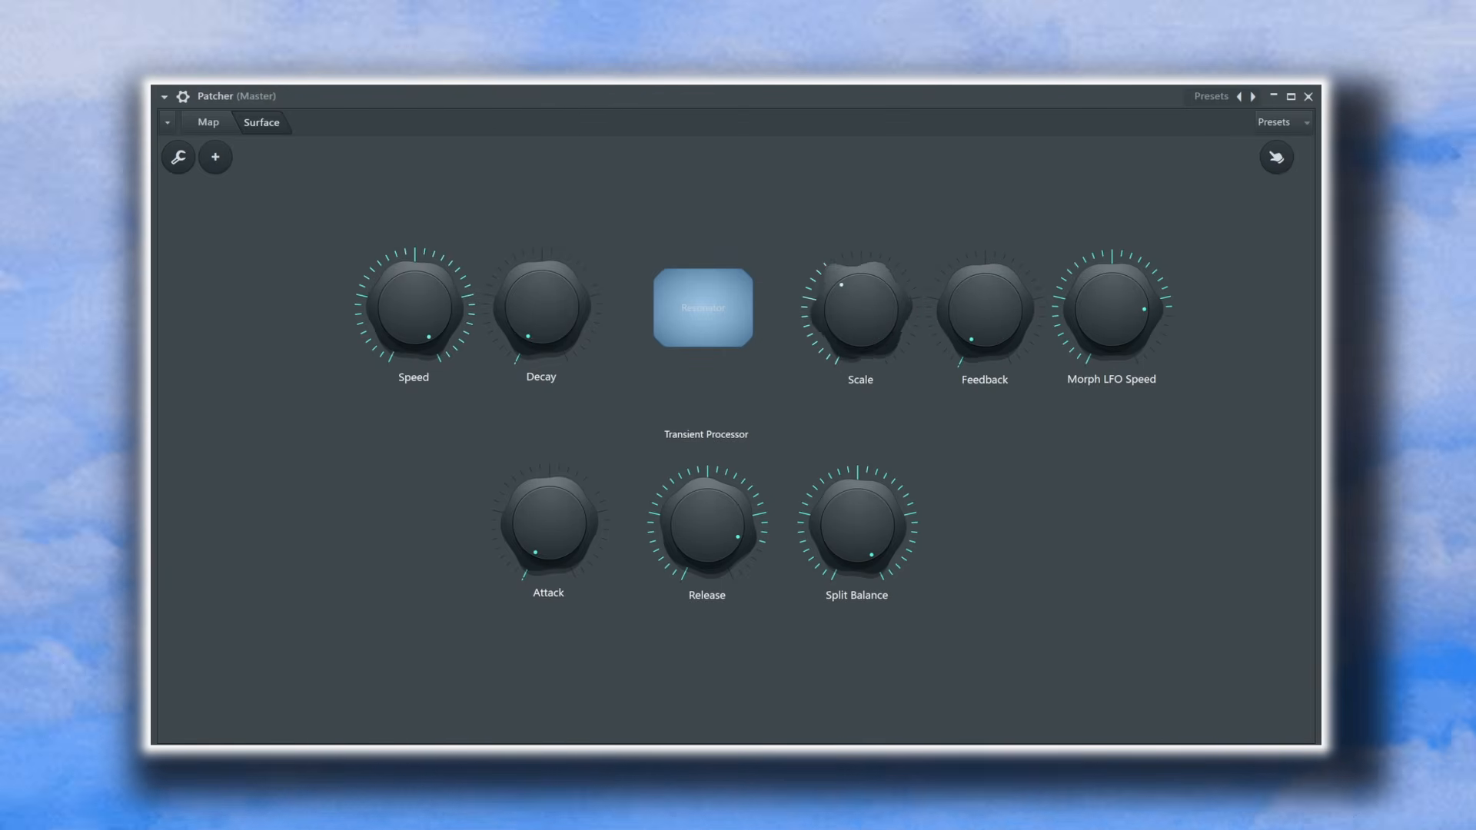